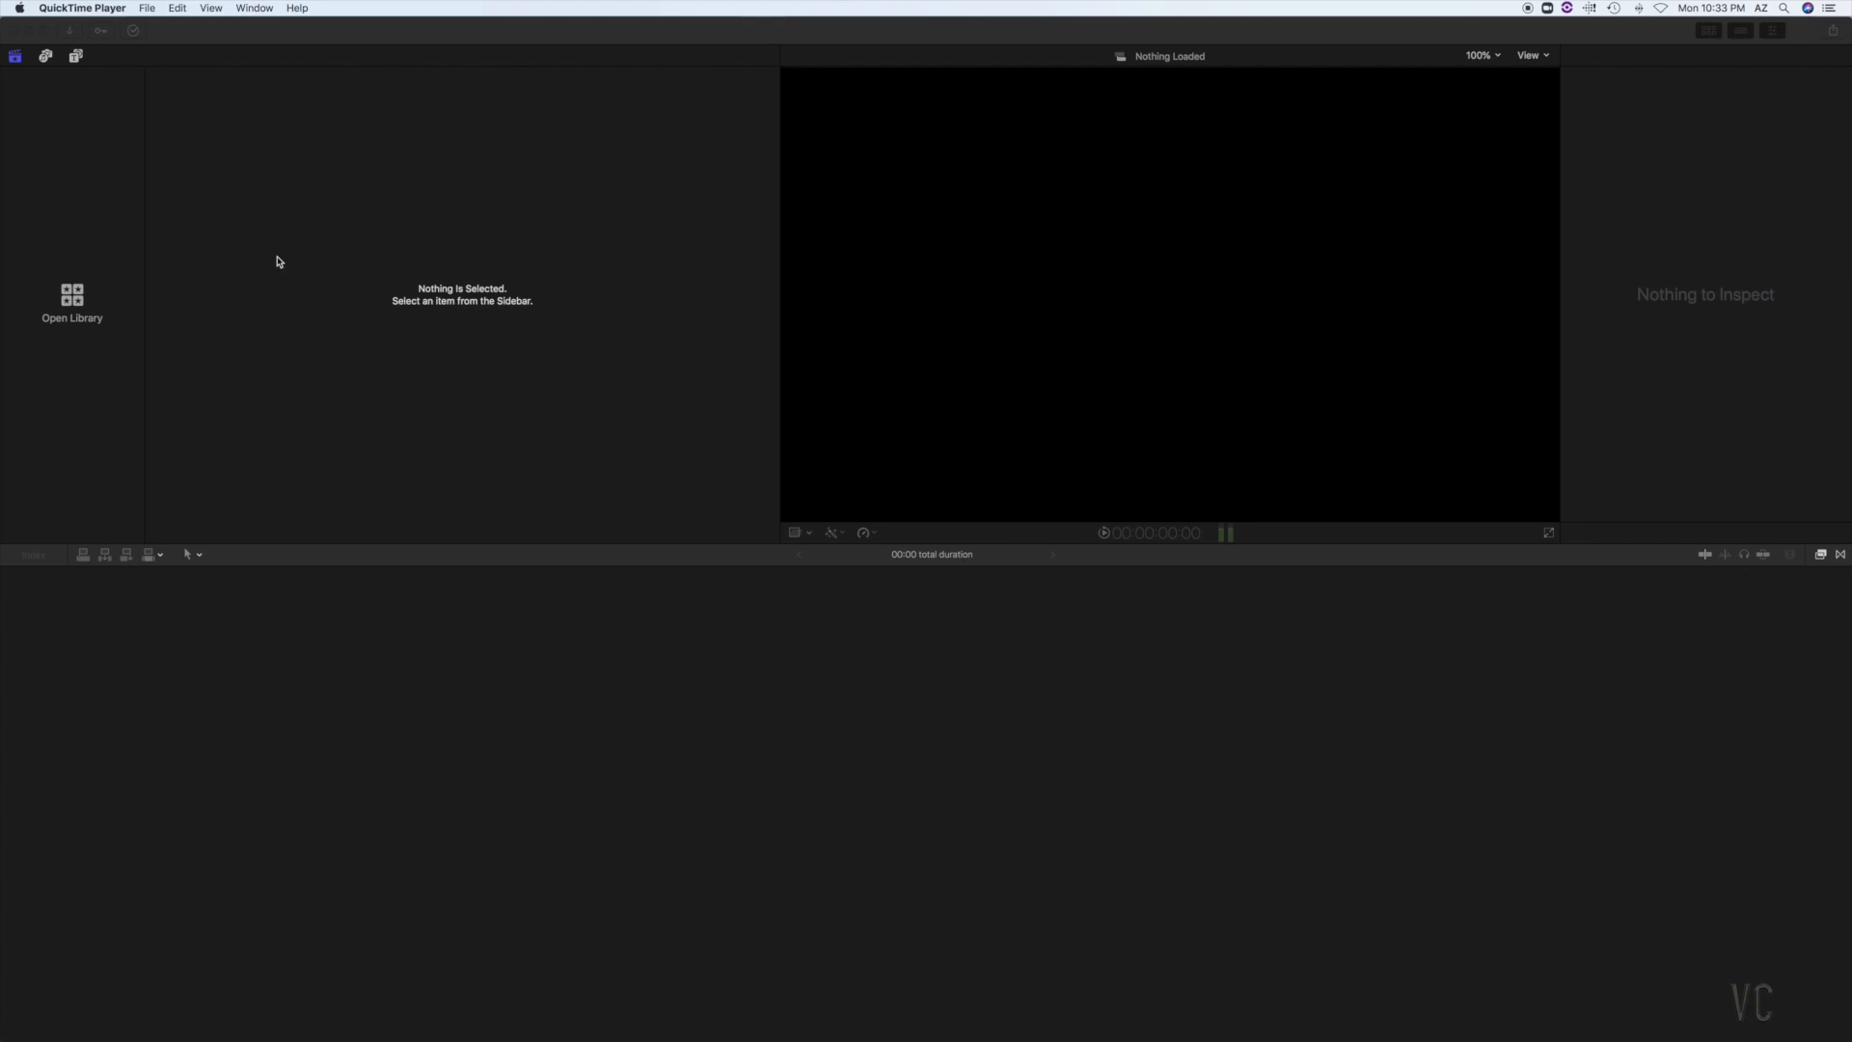
- Create a new library named Flute and save it in the Movies folder
left_click(253, 491)
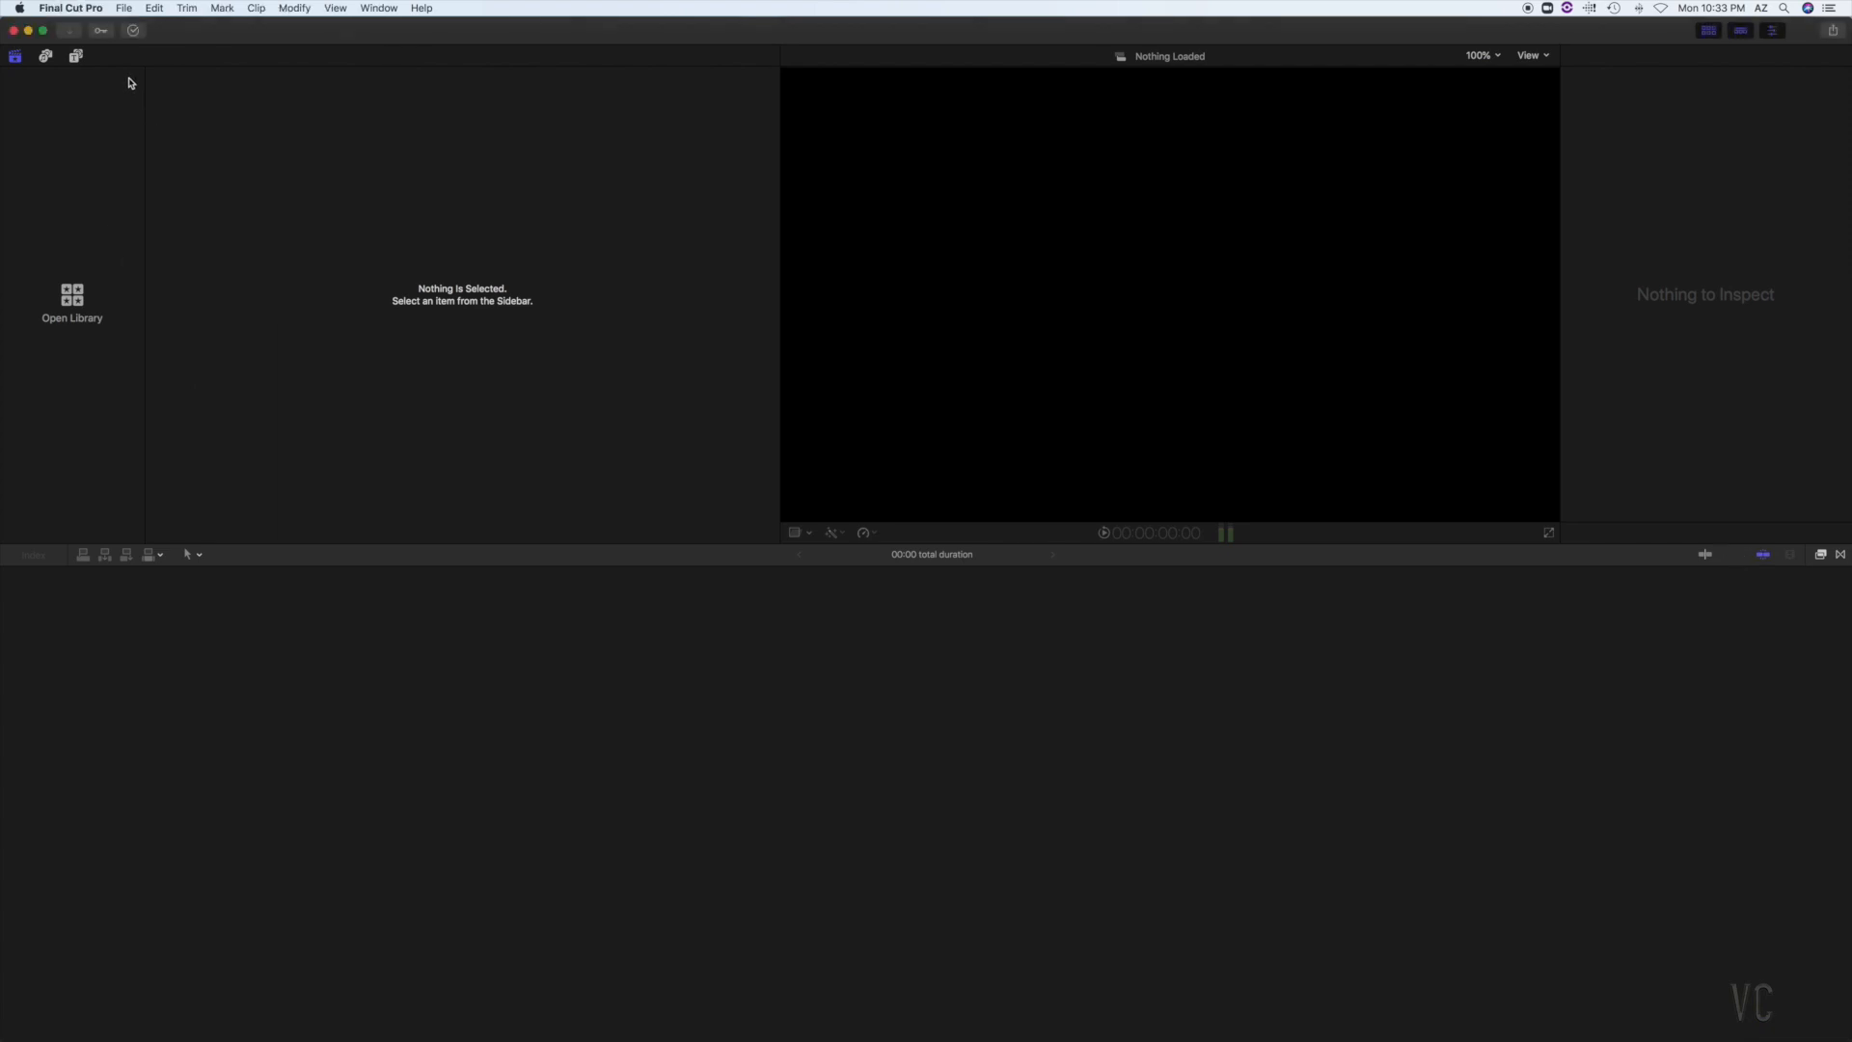
left_click(128, 13)
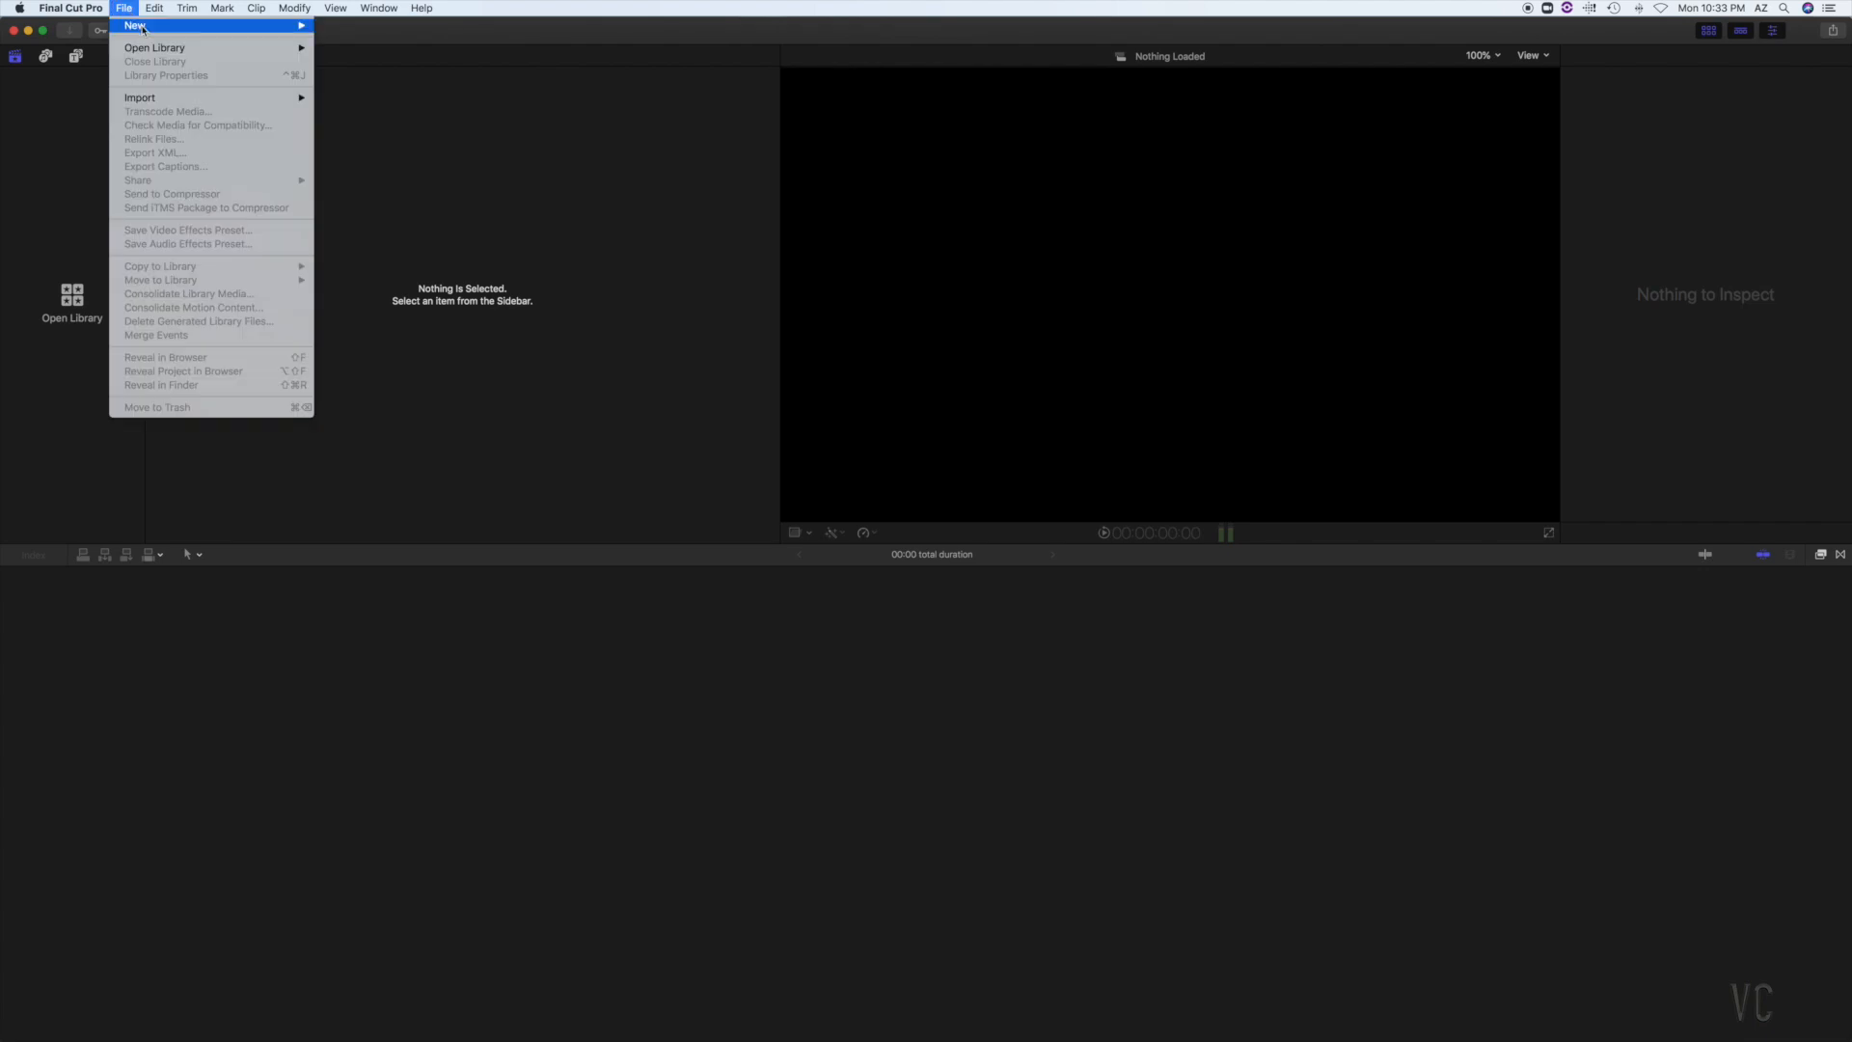
mouse_move(168, 29)
left_click(360, 55)
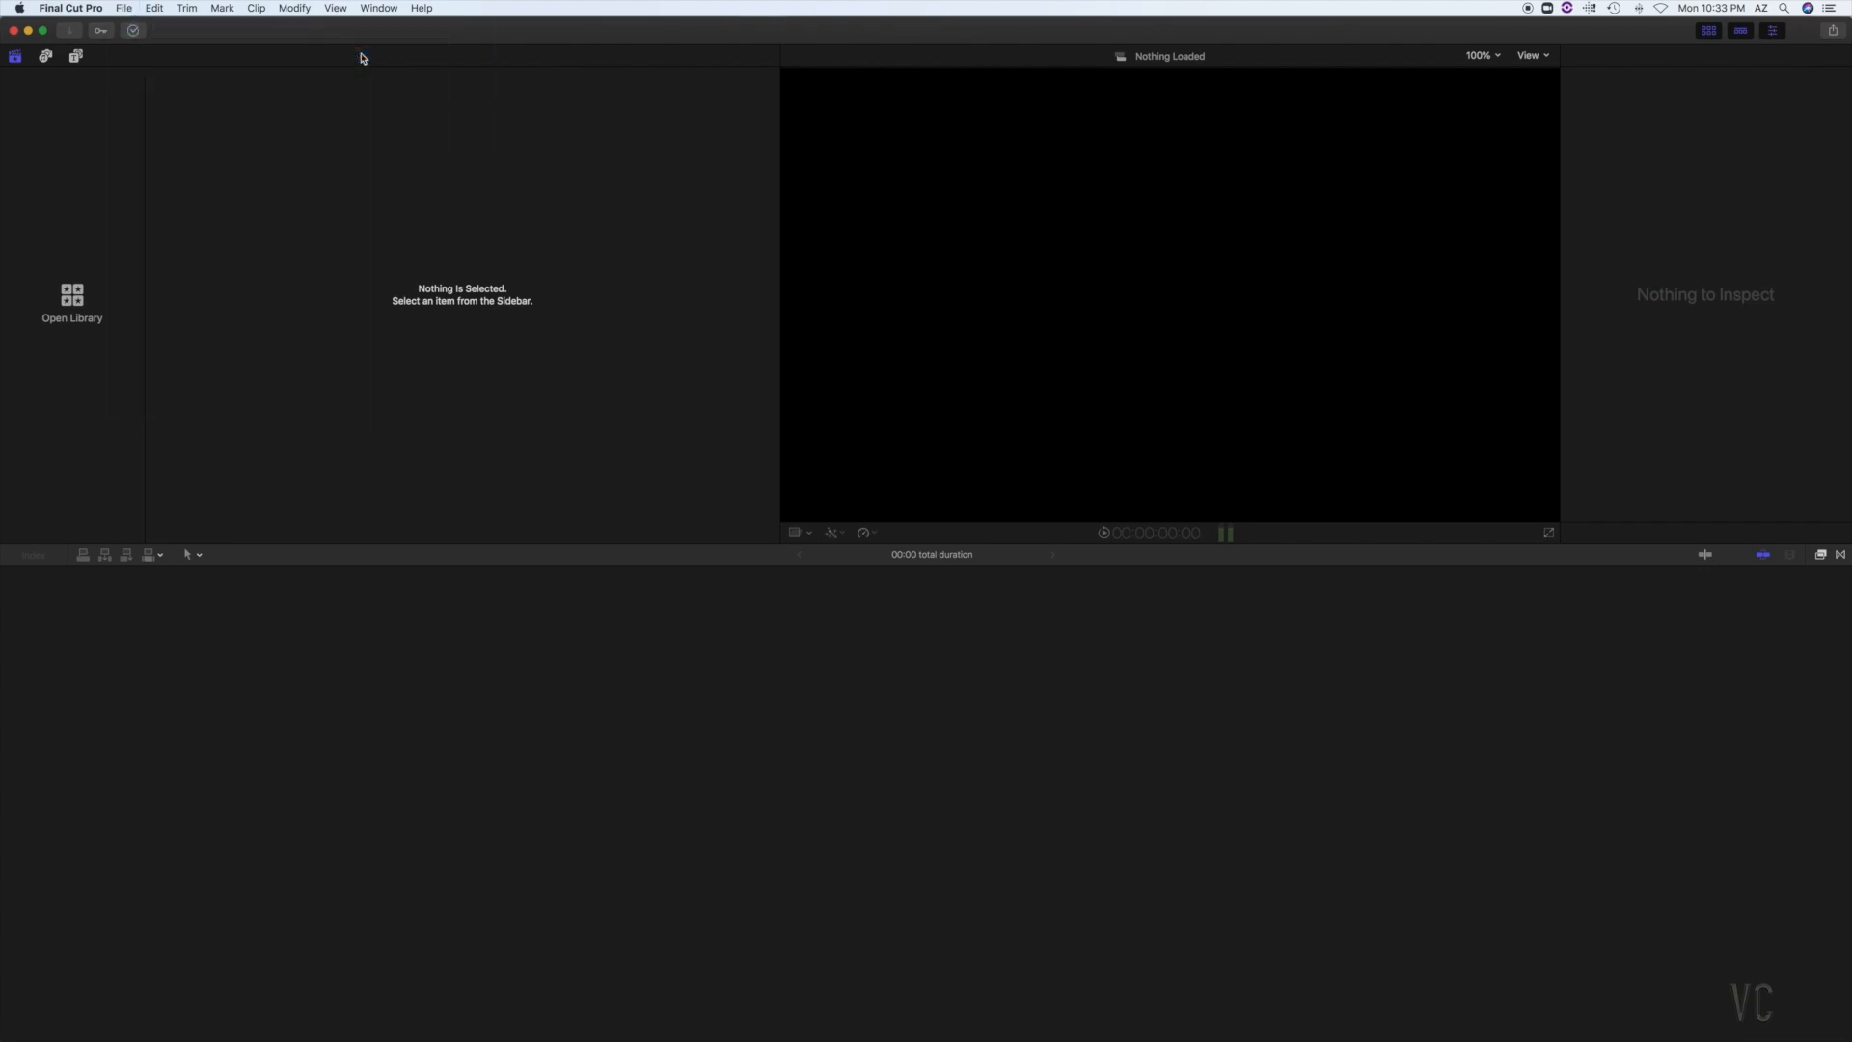
type("Flute")
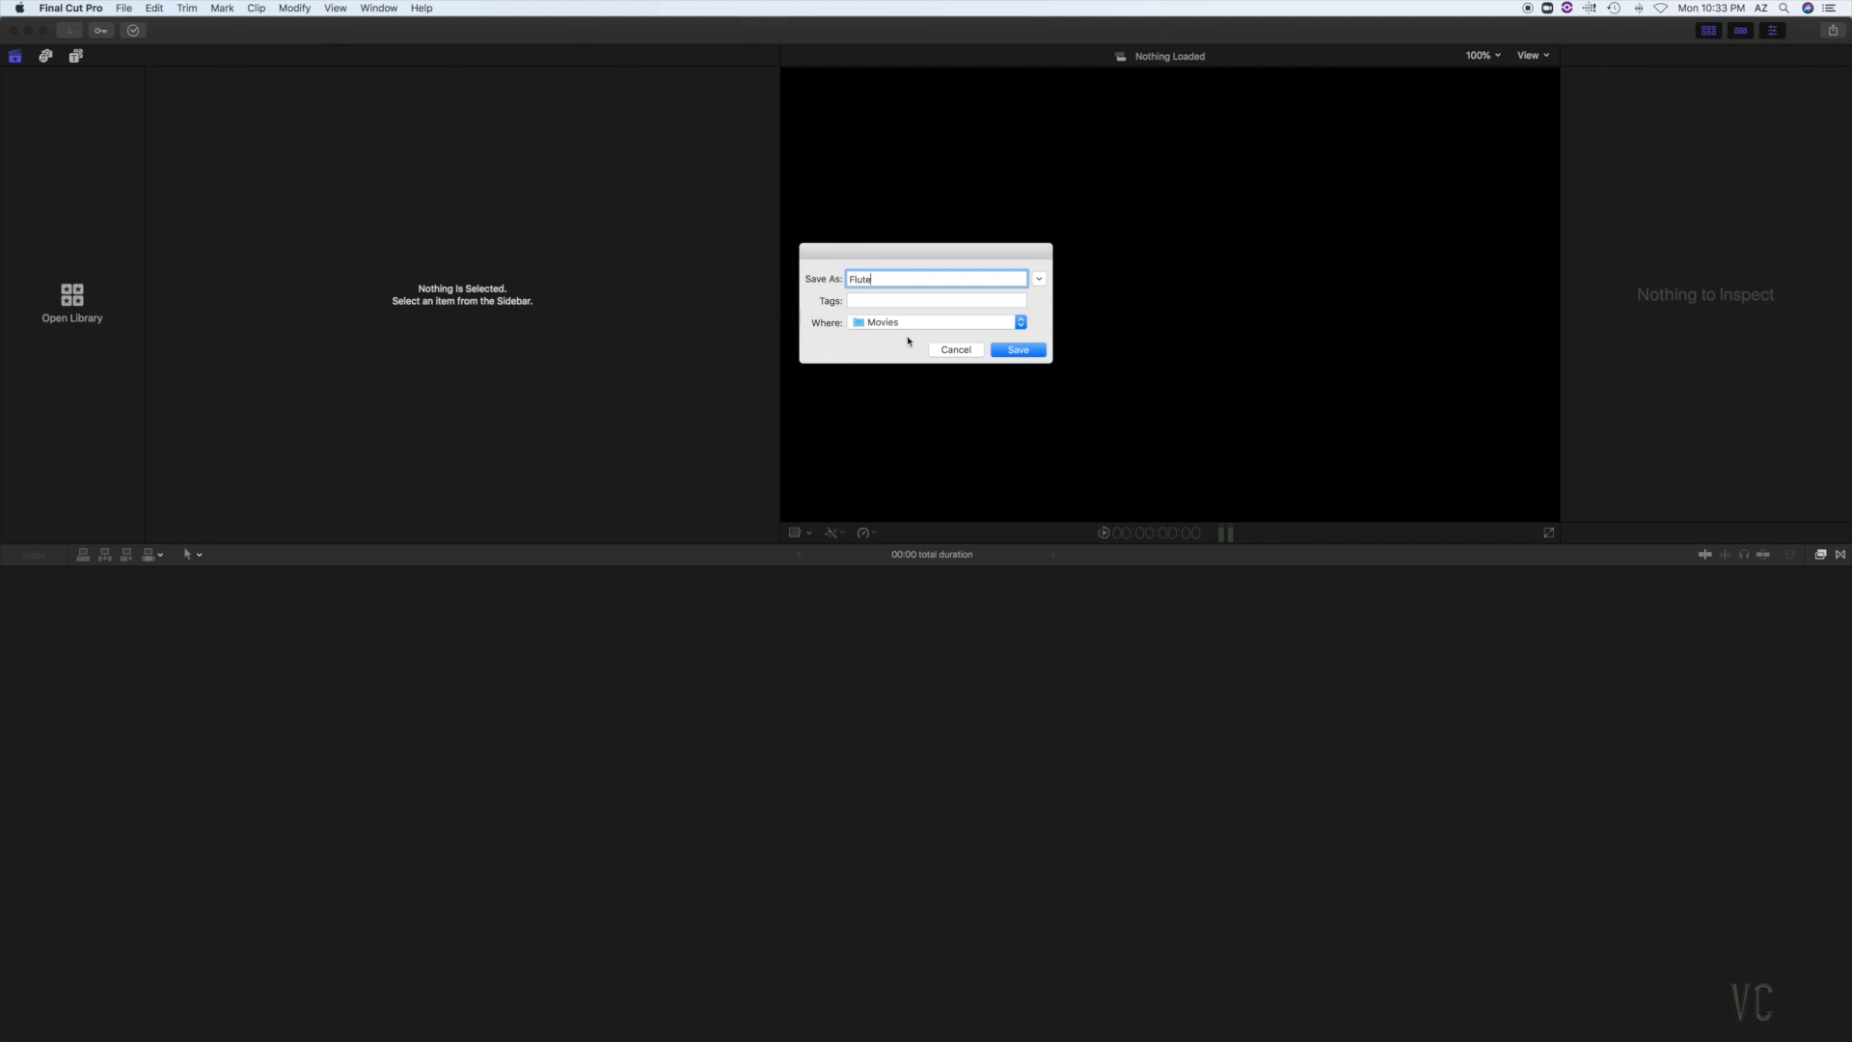
left_click(1016, 353)
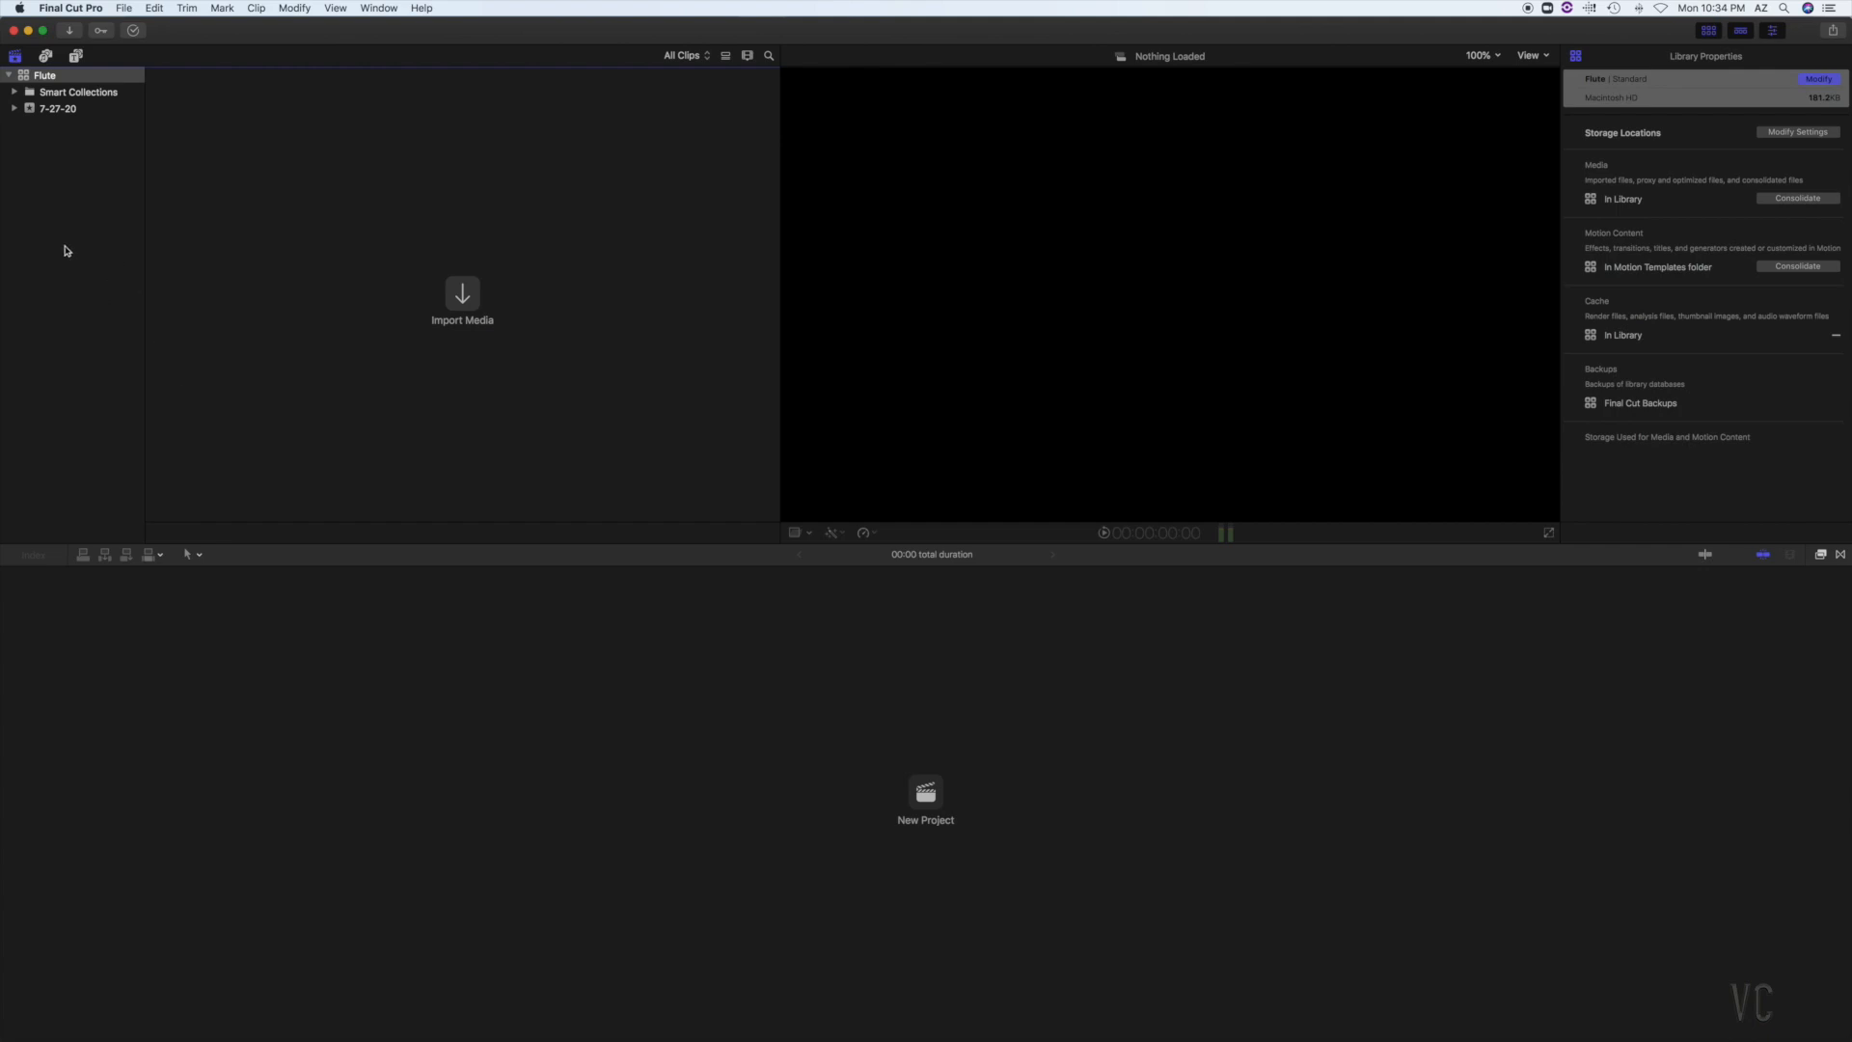
- Import IMG_6567.MOV, IMG_6568.MOV and IMG_6569.MOV from Downloads into the 7-27-20 event, leaving the files in place
left_click(77, 108)
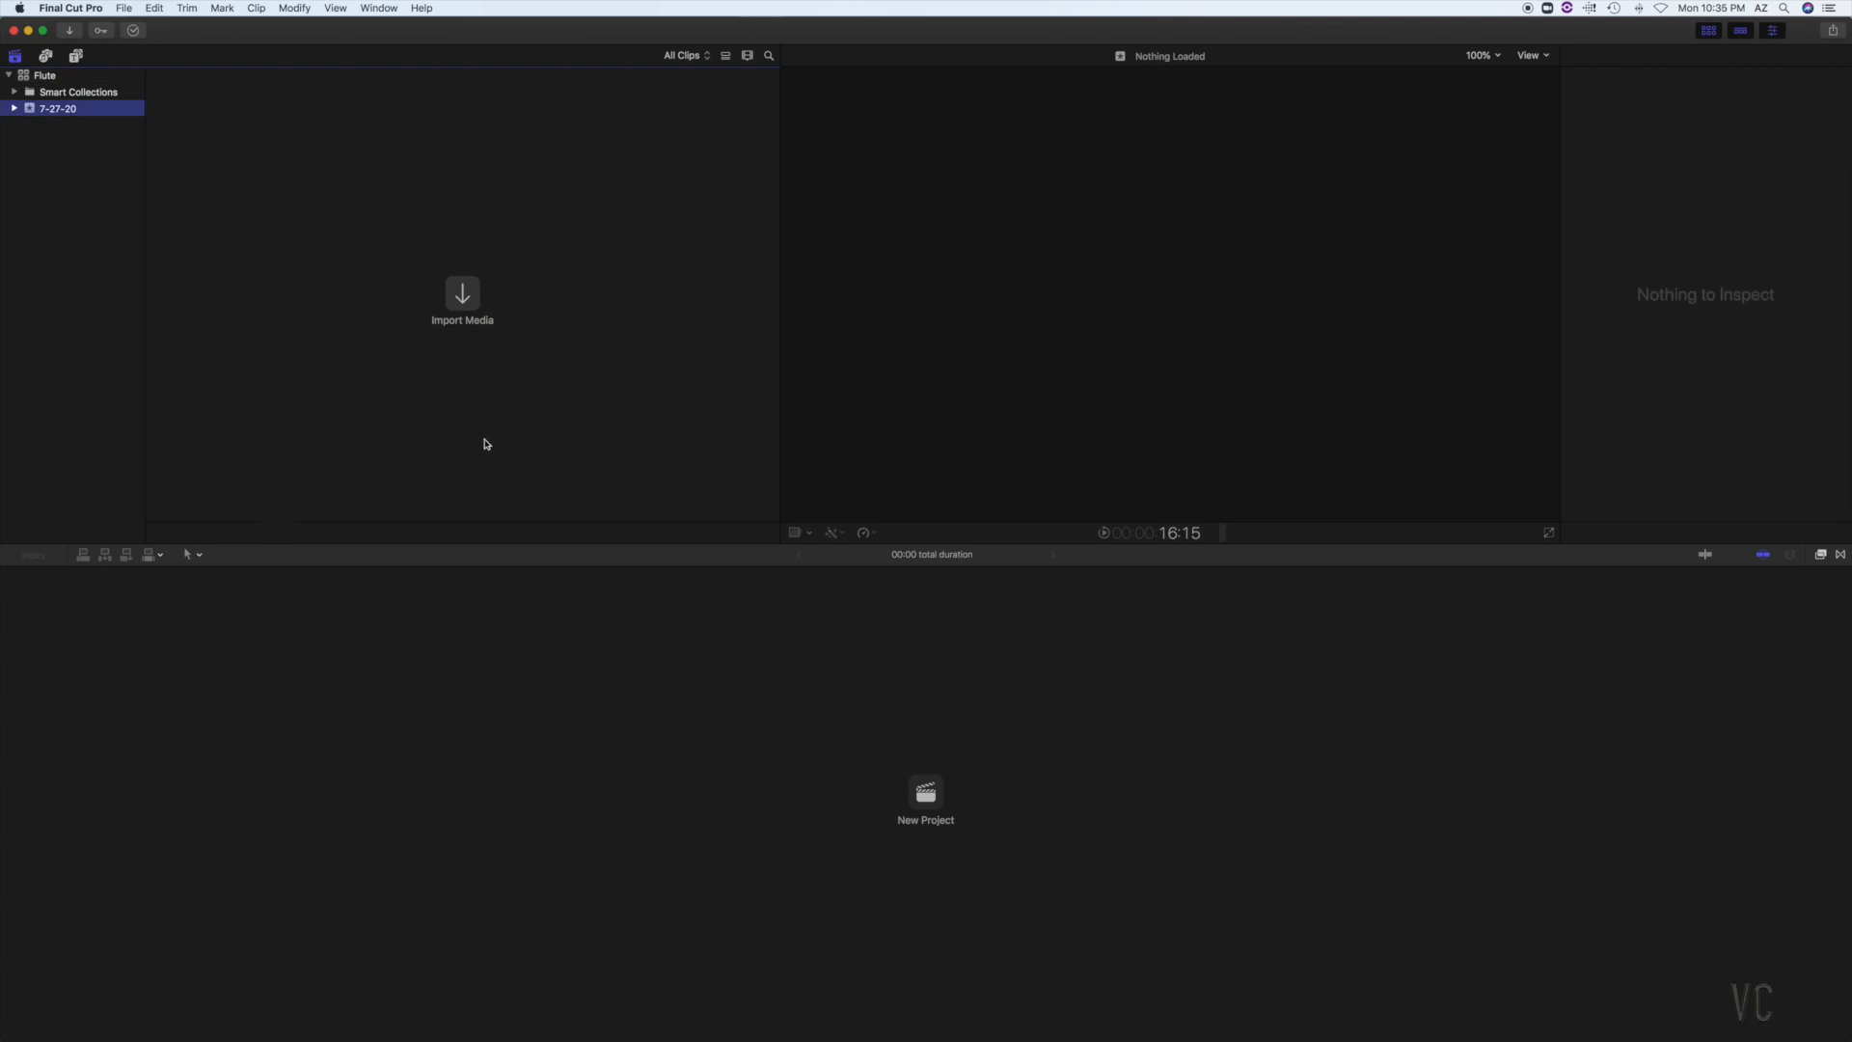
left_click(463, 294)
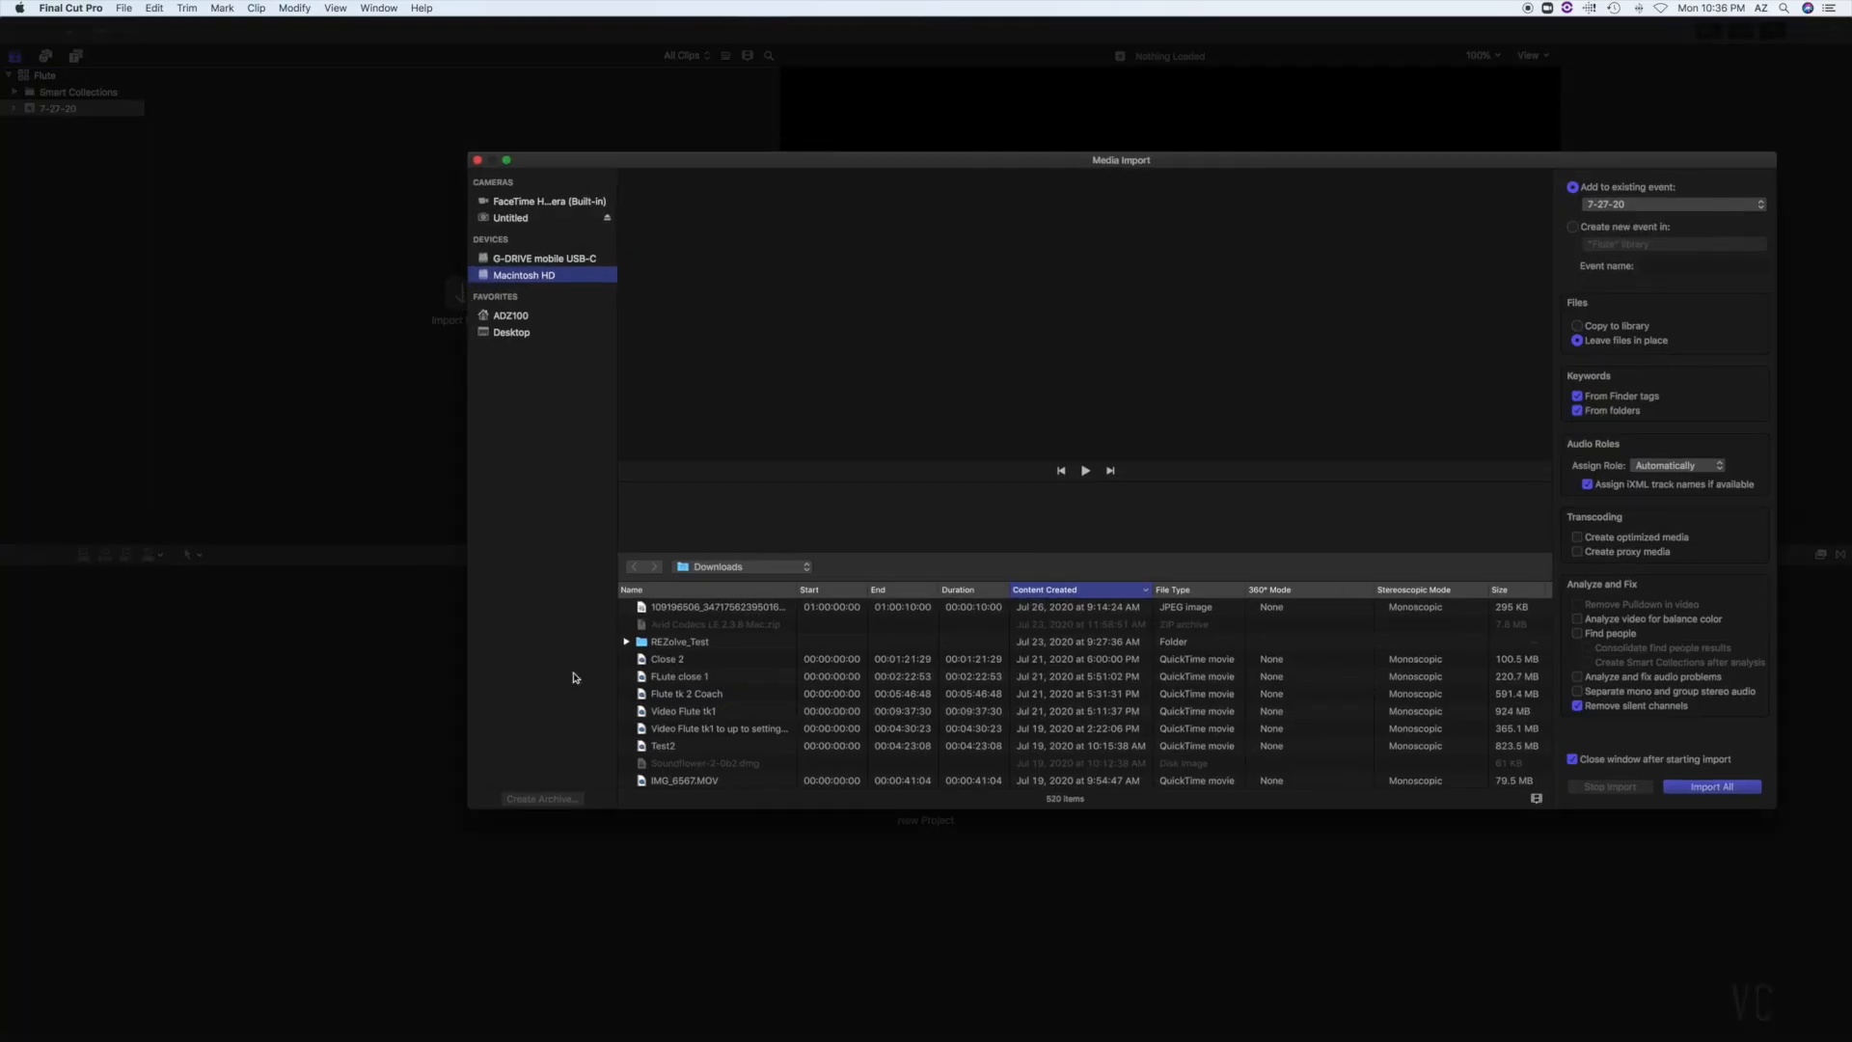
scroll(644, 688, "down", 3)
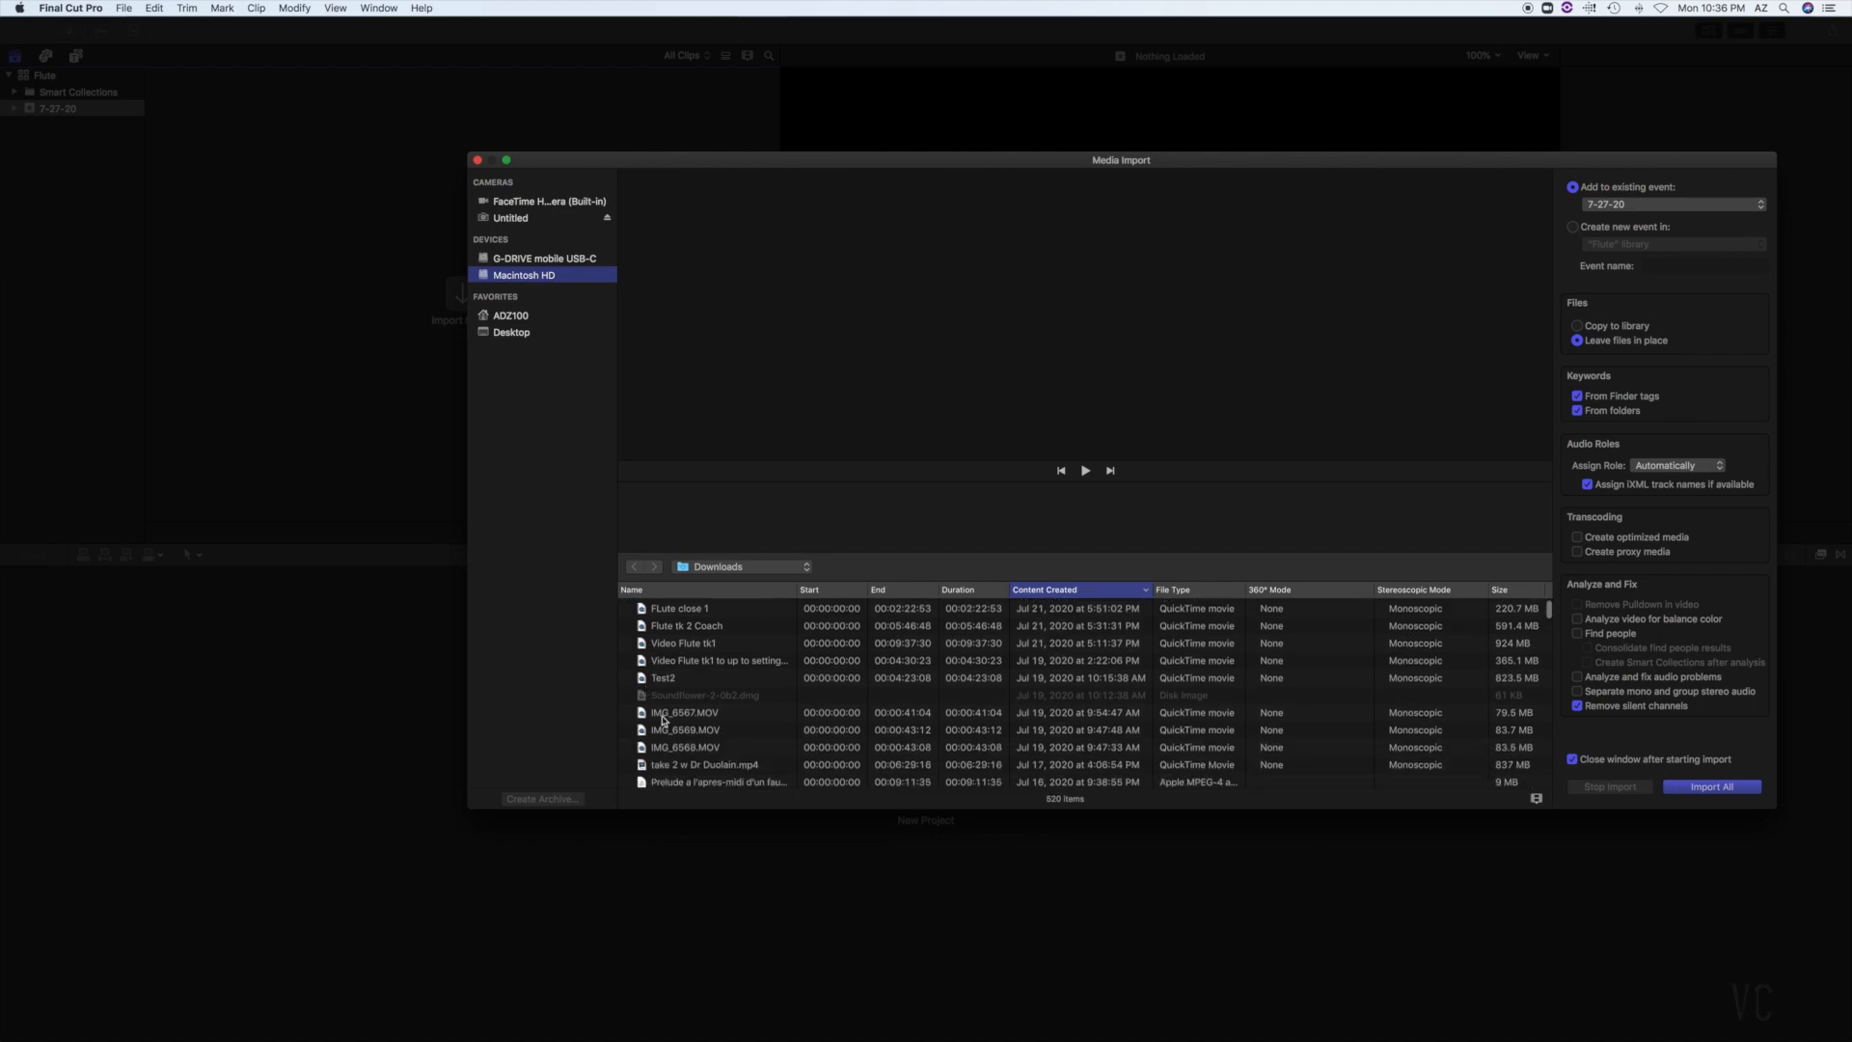
left_click(666, 714)
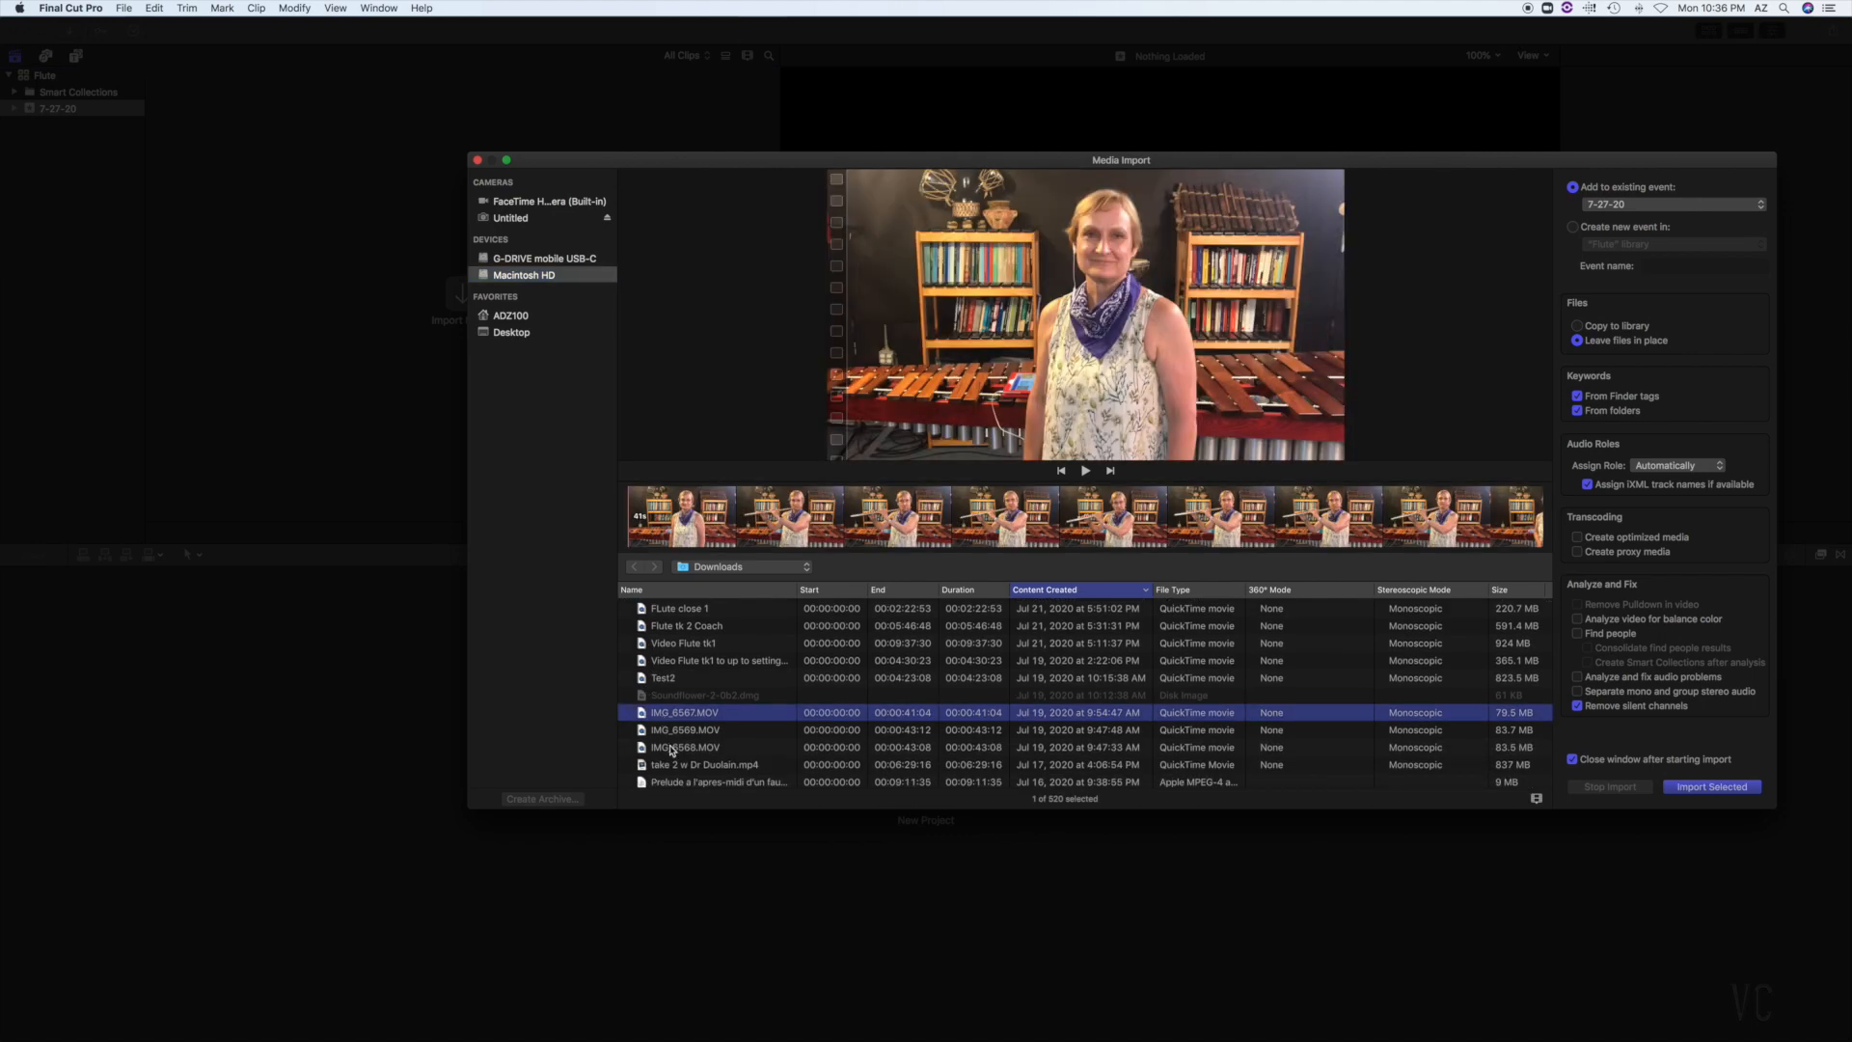
left_click(672, 748, "shift")
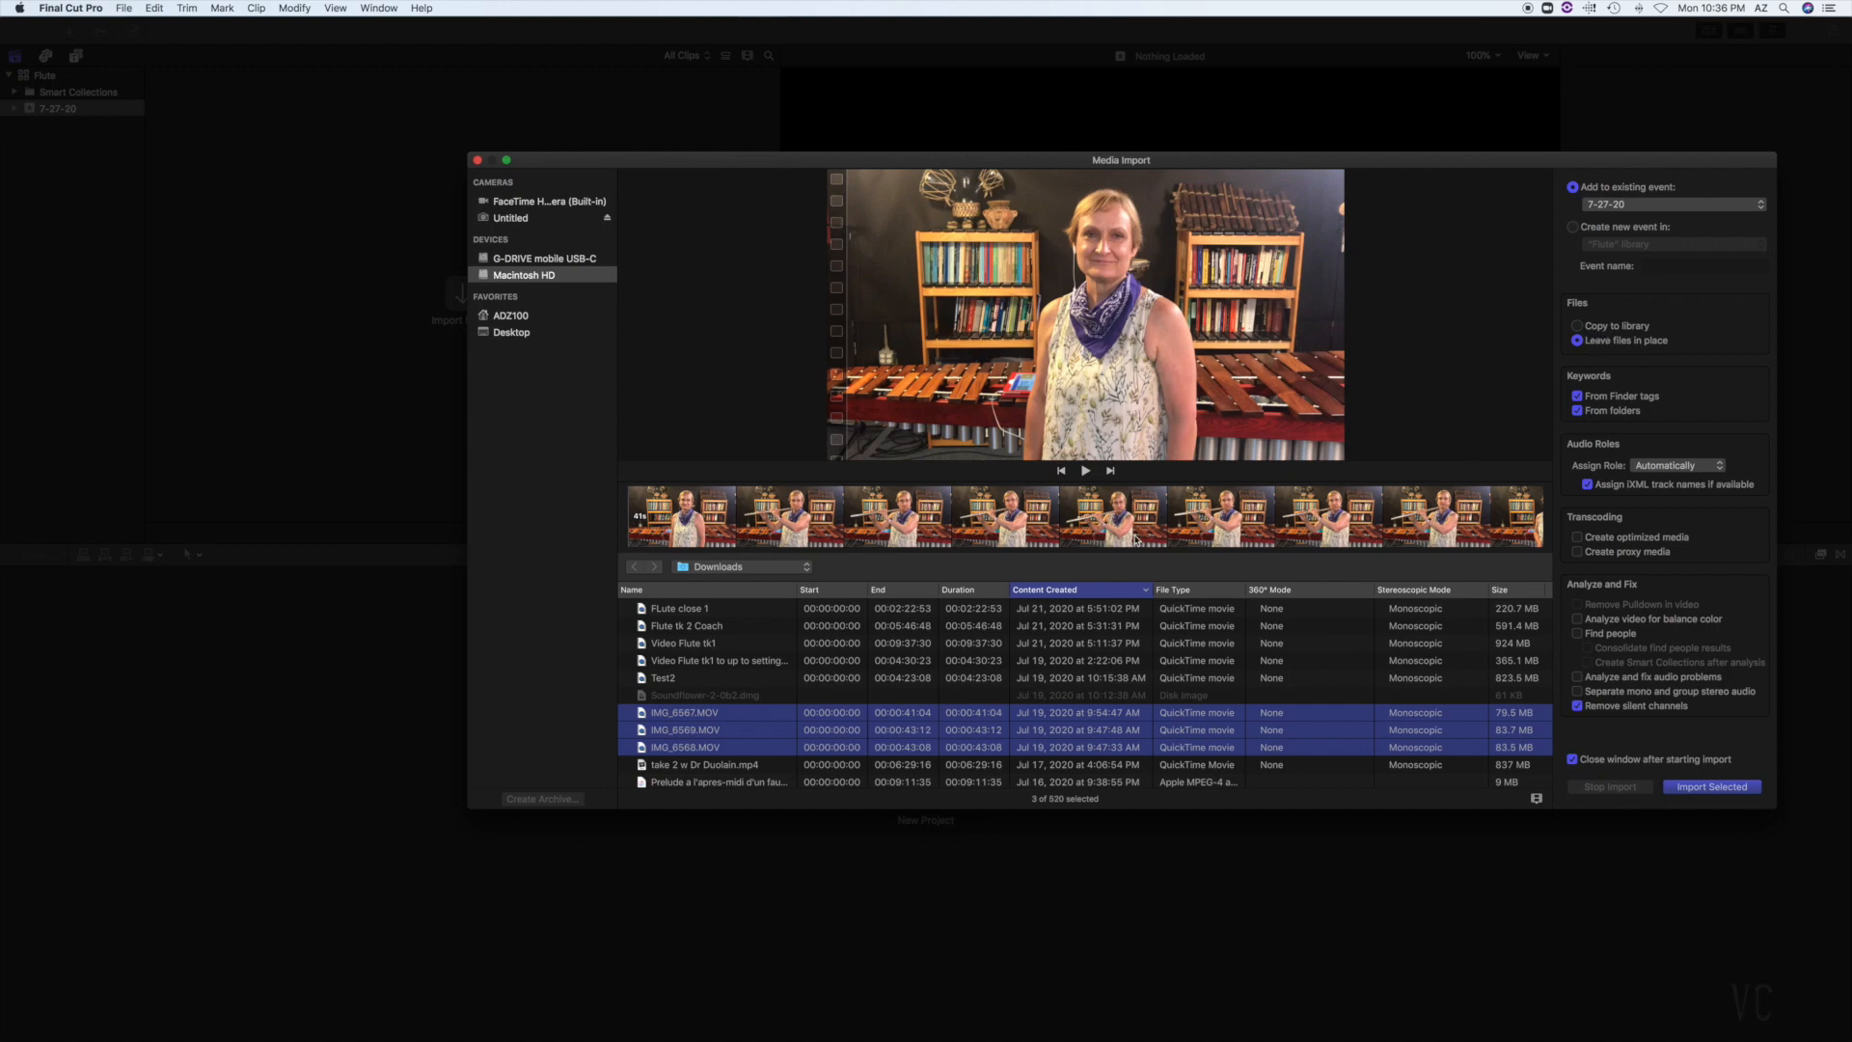
left_click(1703, 788)
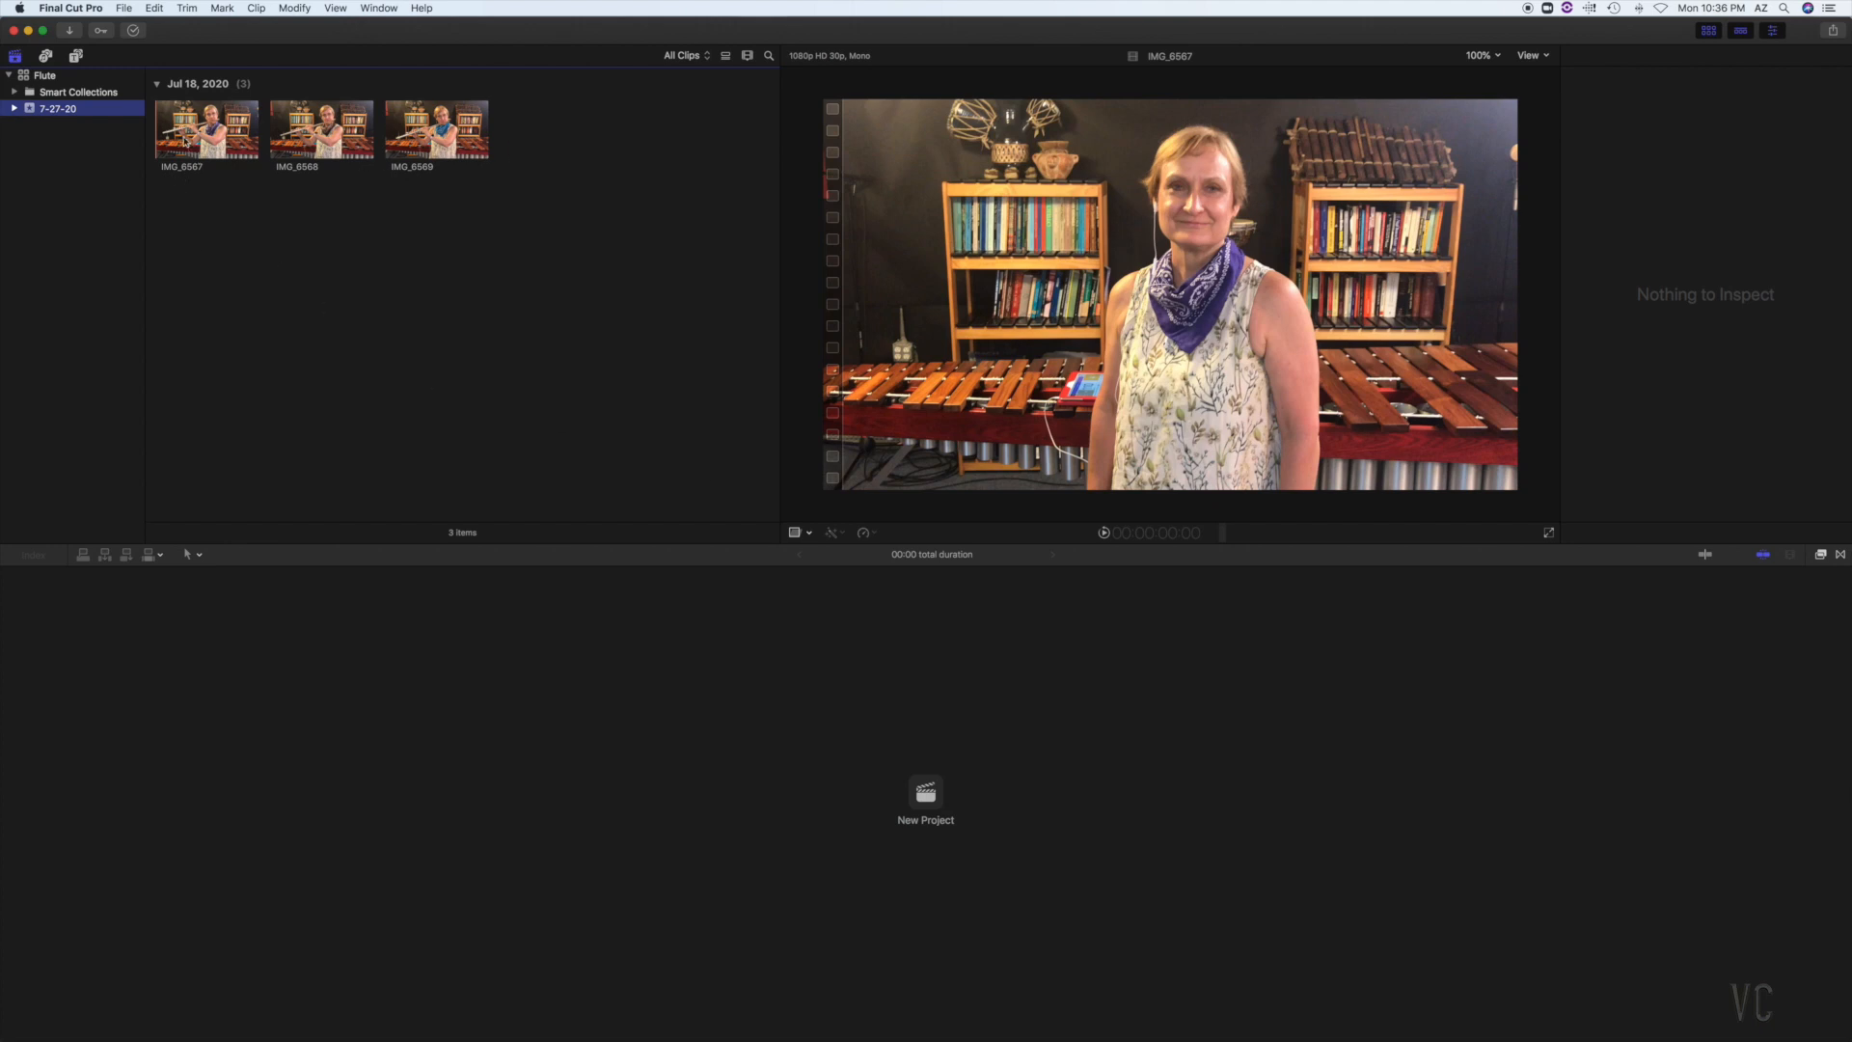
- Show the event's clips as a list and play the start of IMG_6567 up to the hand clap
left_click(726, 58)
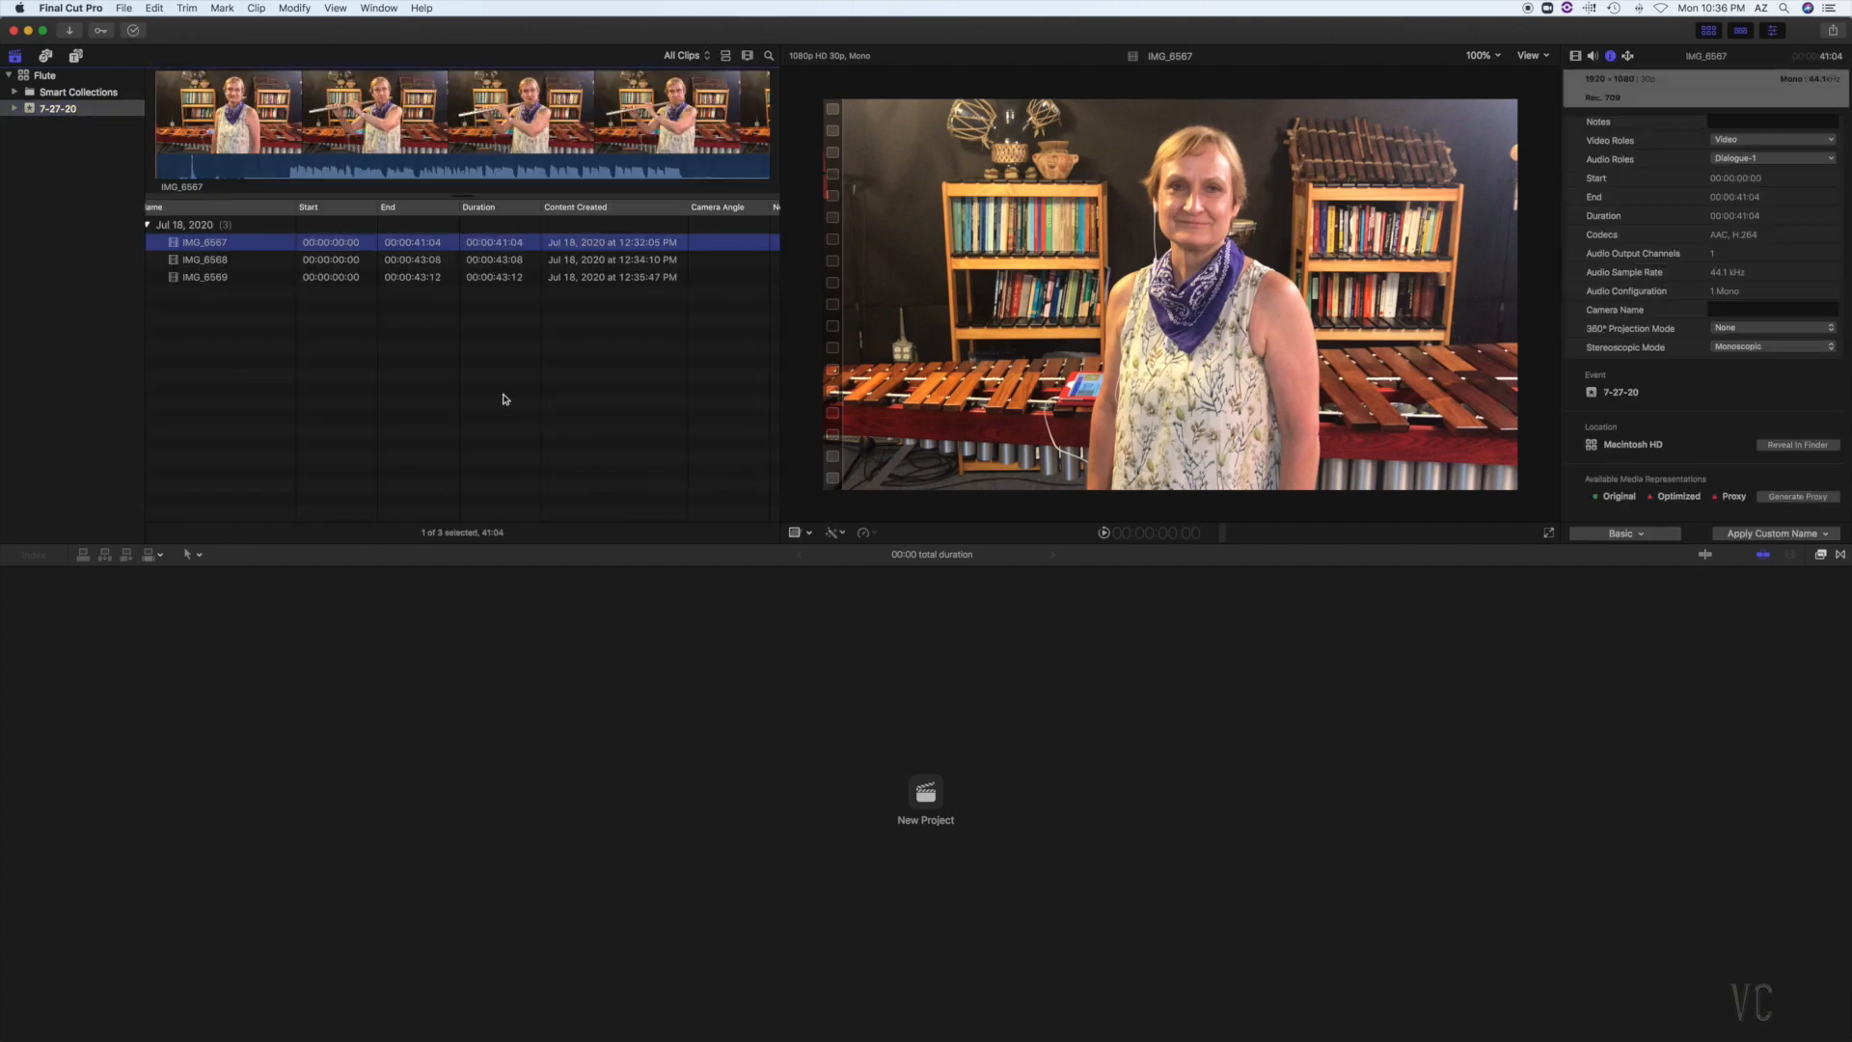
left_click(1104, 533)
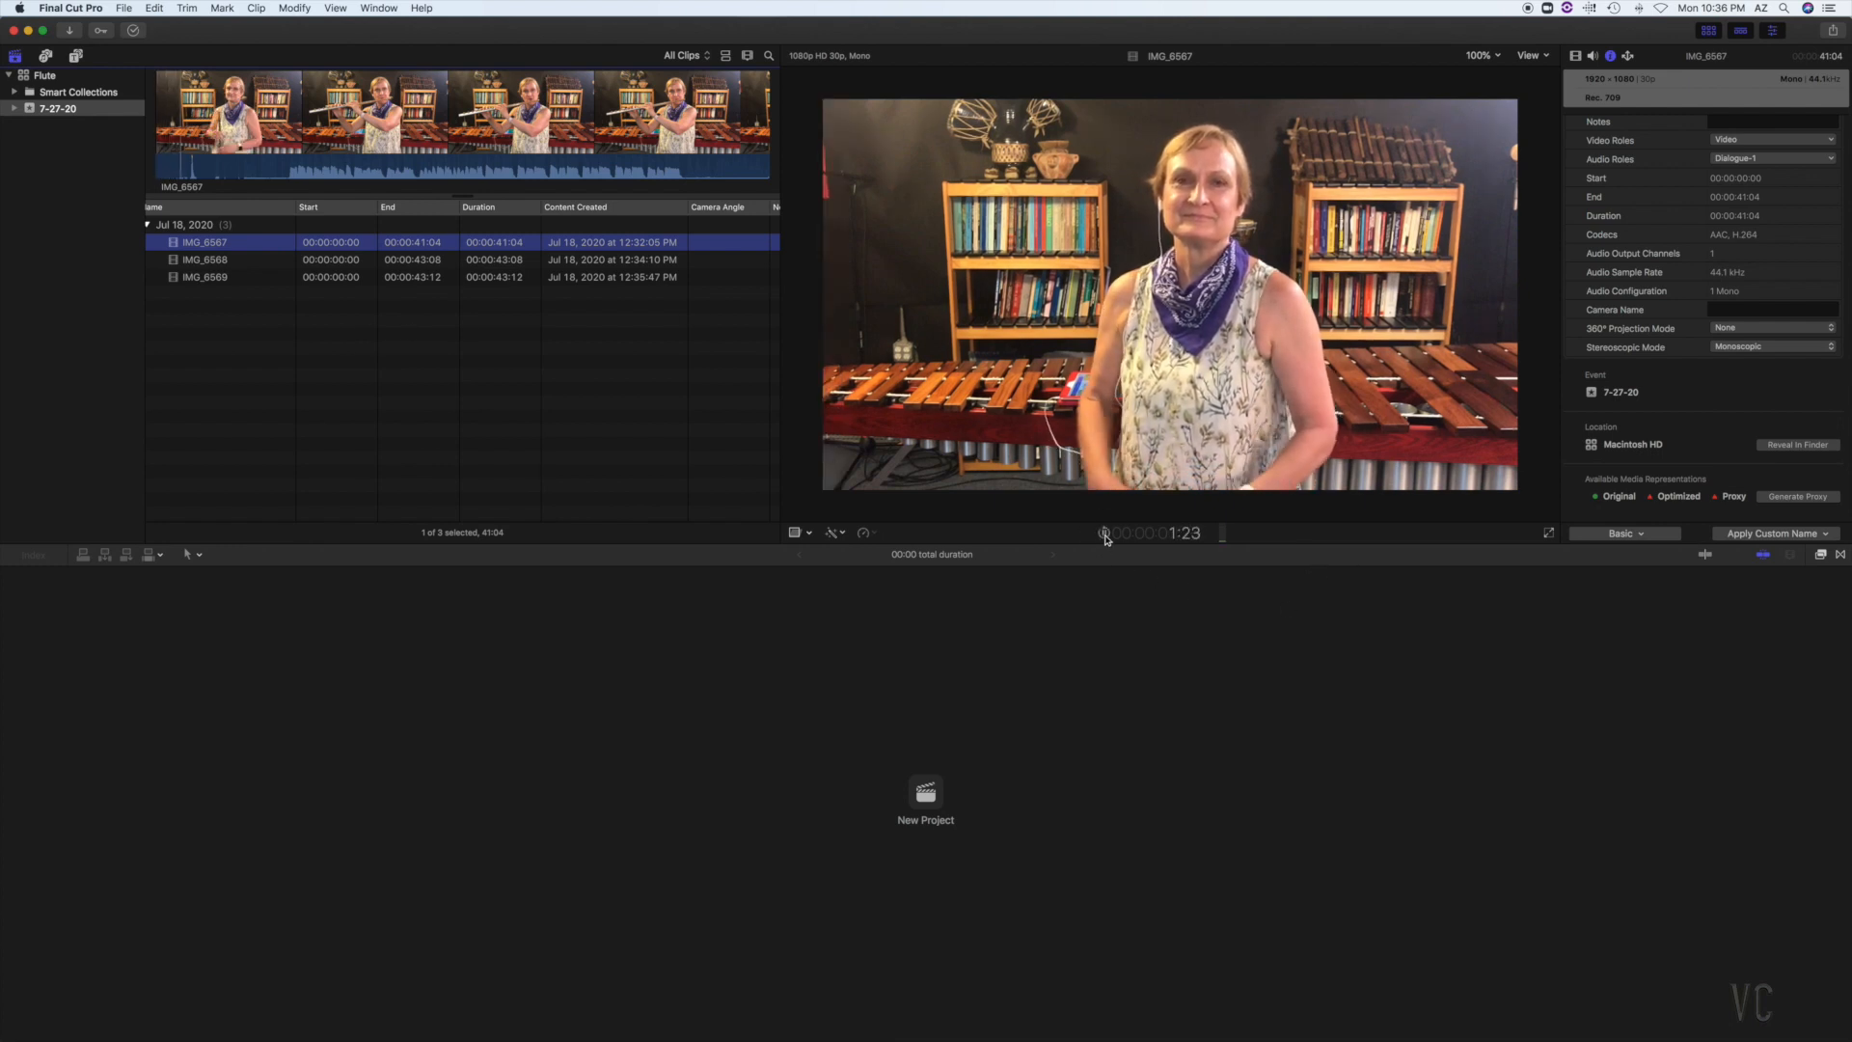
left_click(1105, 533)
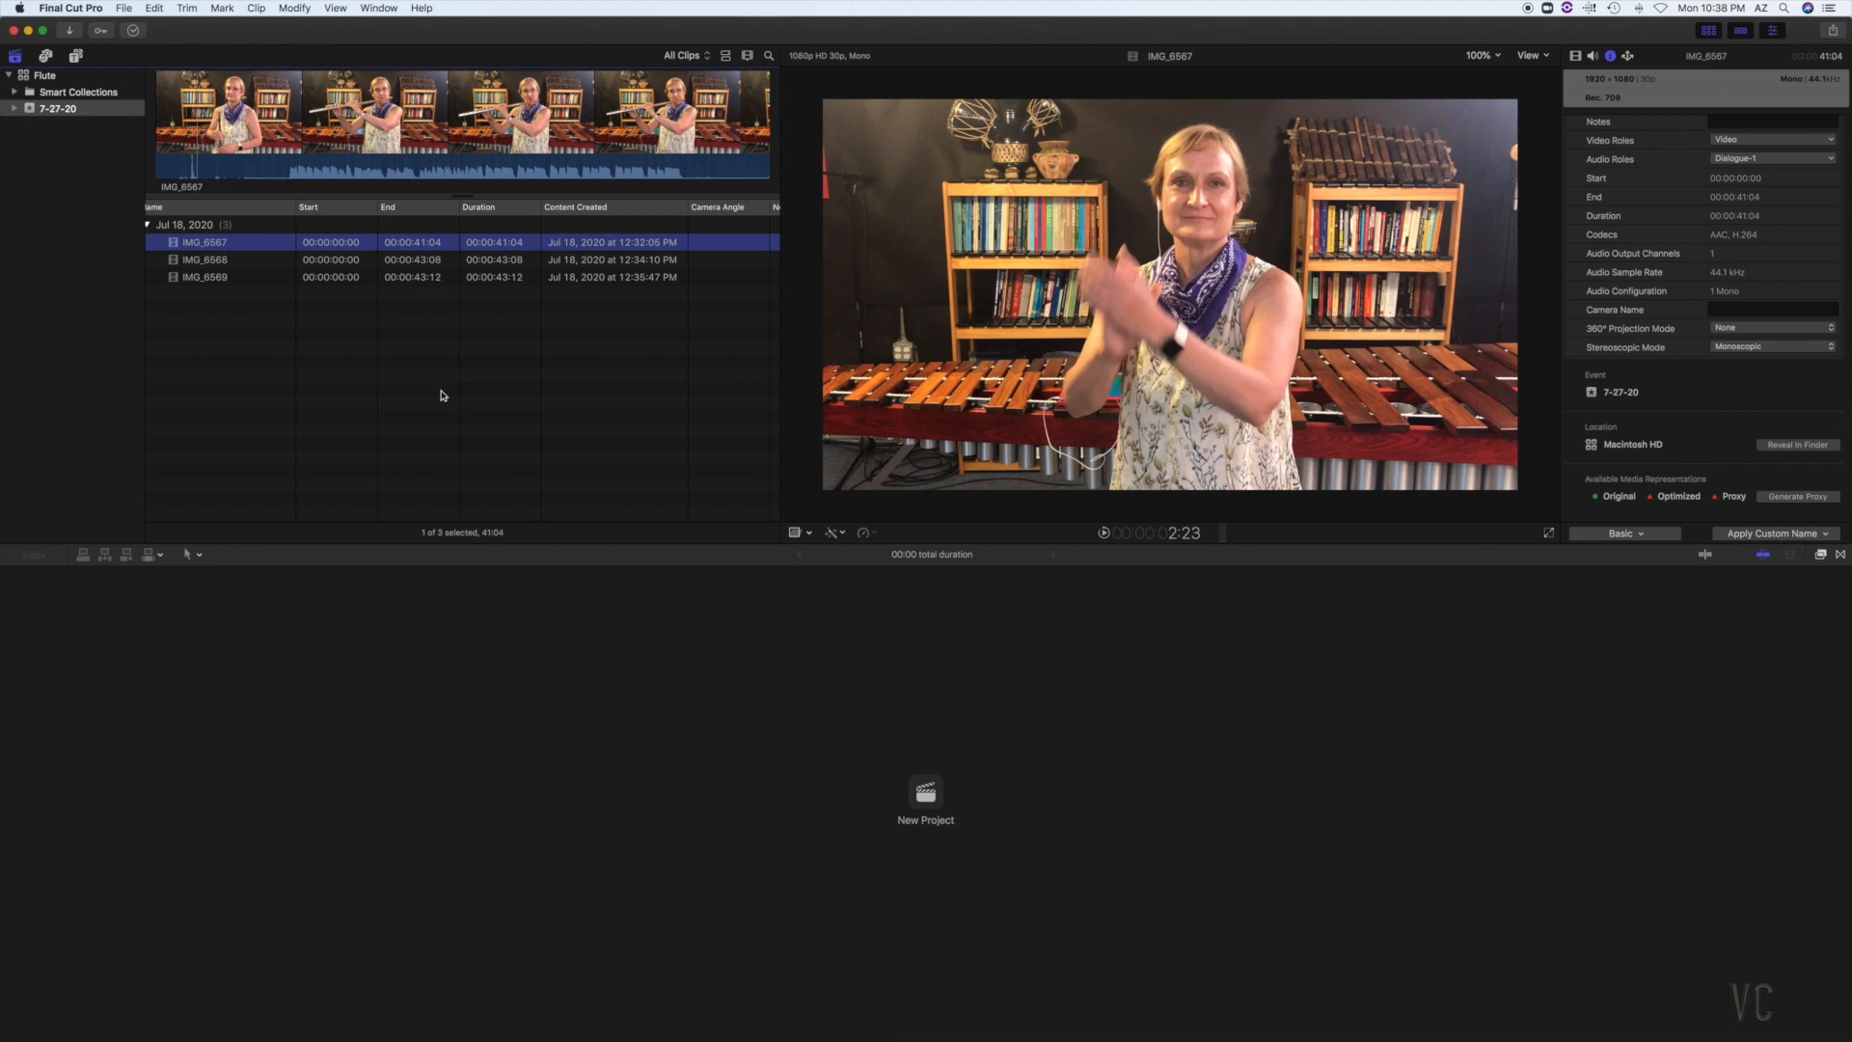
- Create a project named Flute in the 7-27-20 event using the automatic settings
left_click(927, 795)
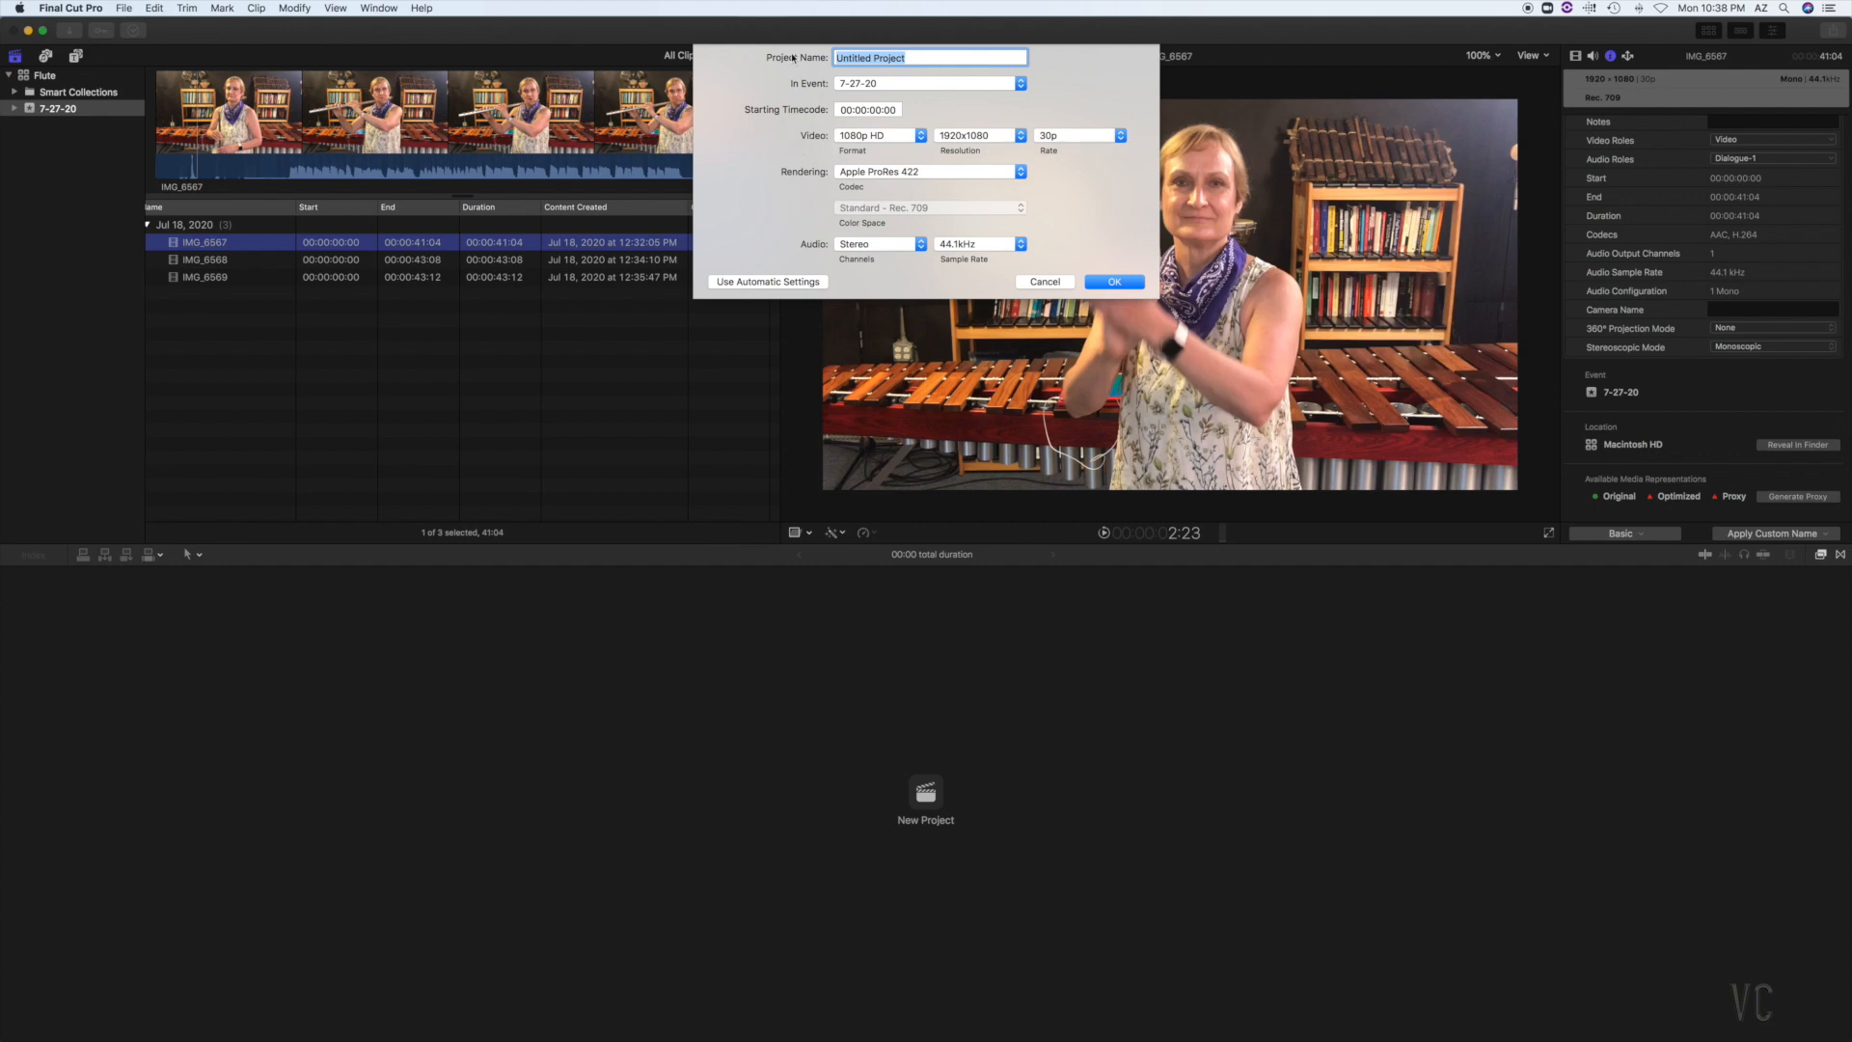
left_click(746, 283)
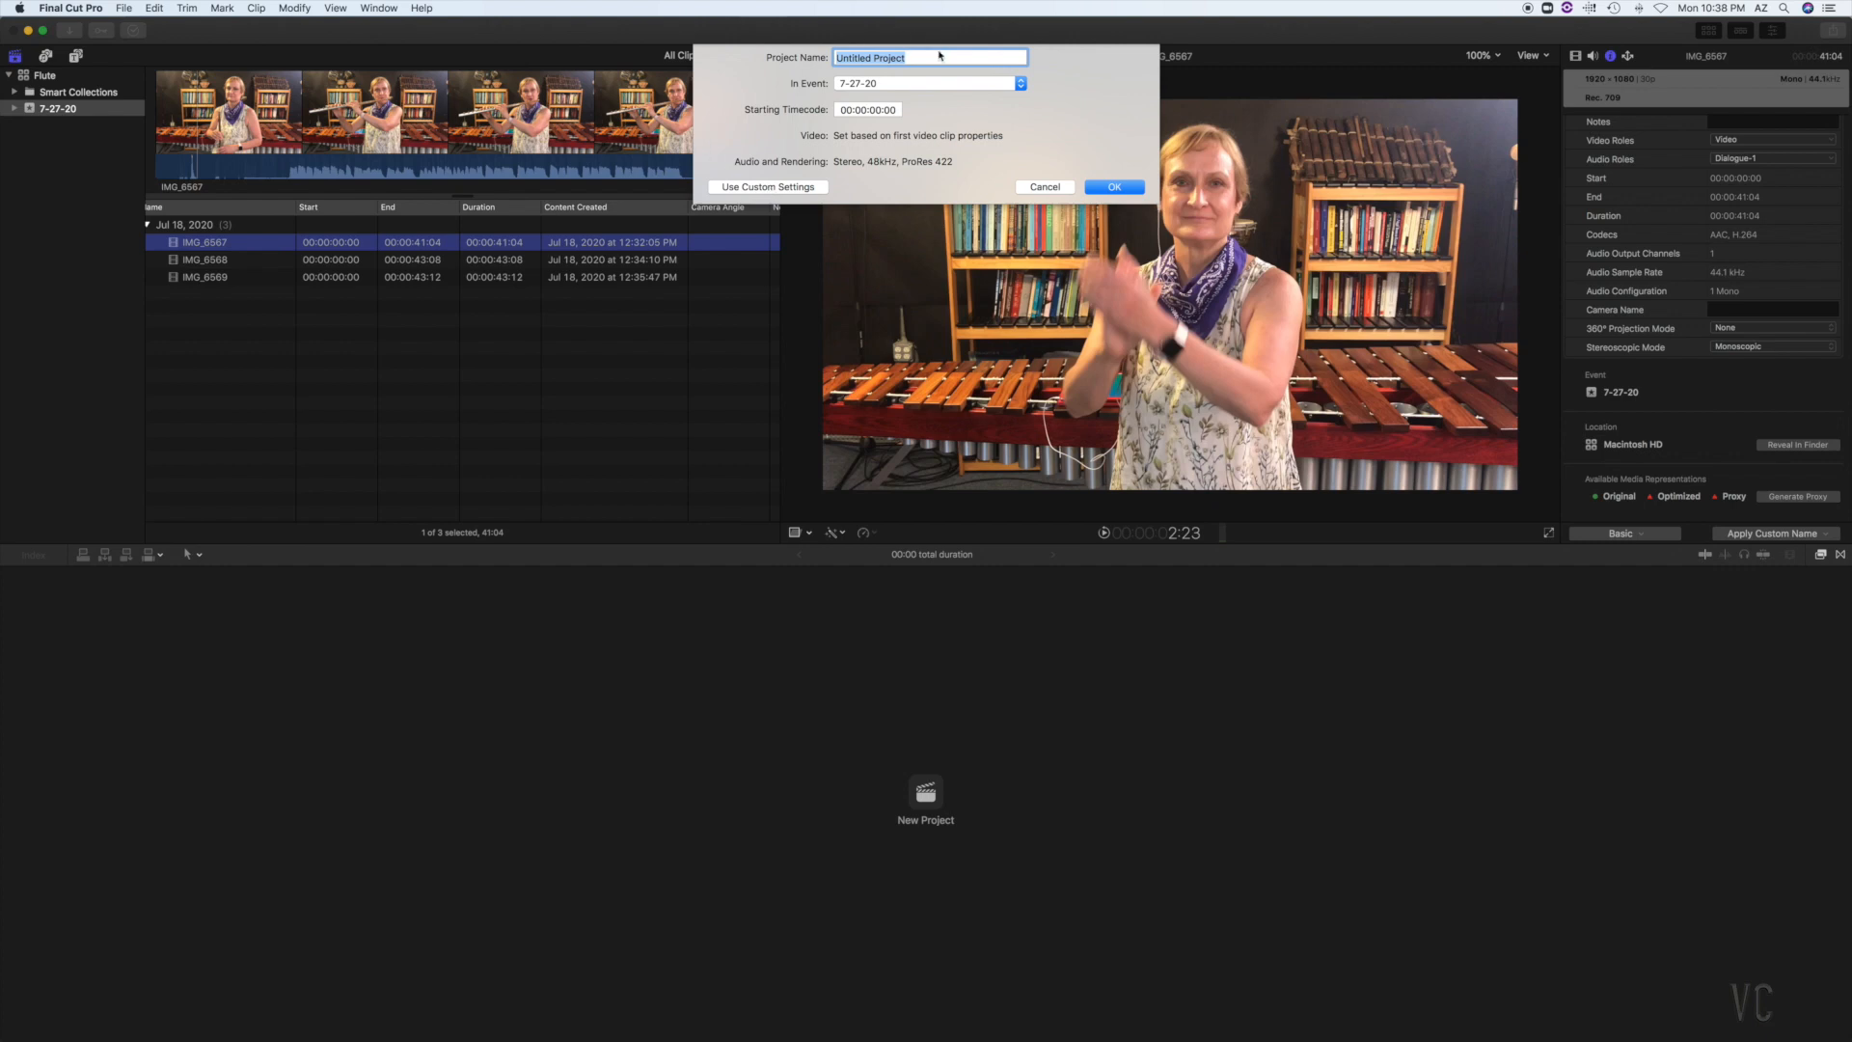
type("Flute")
left_click(1106, 189)
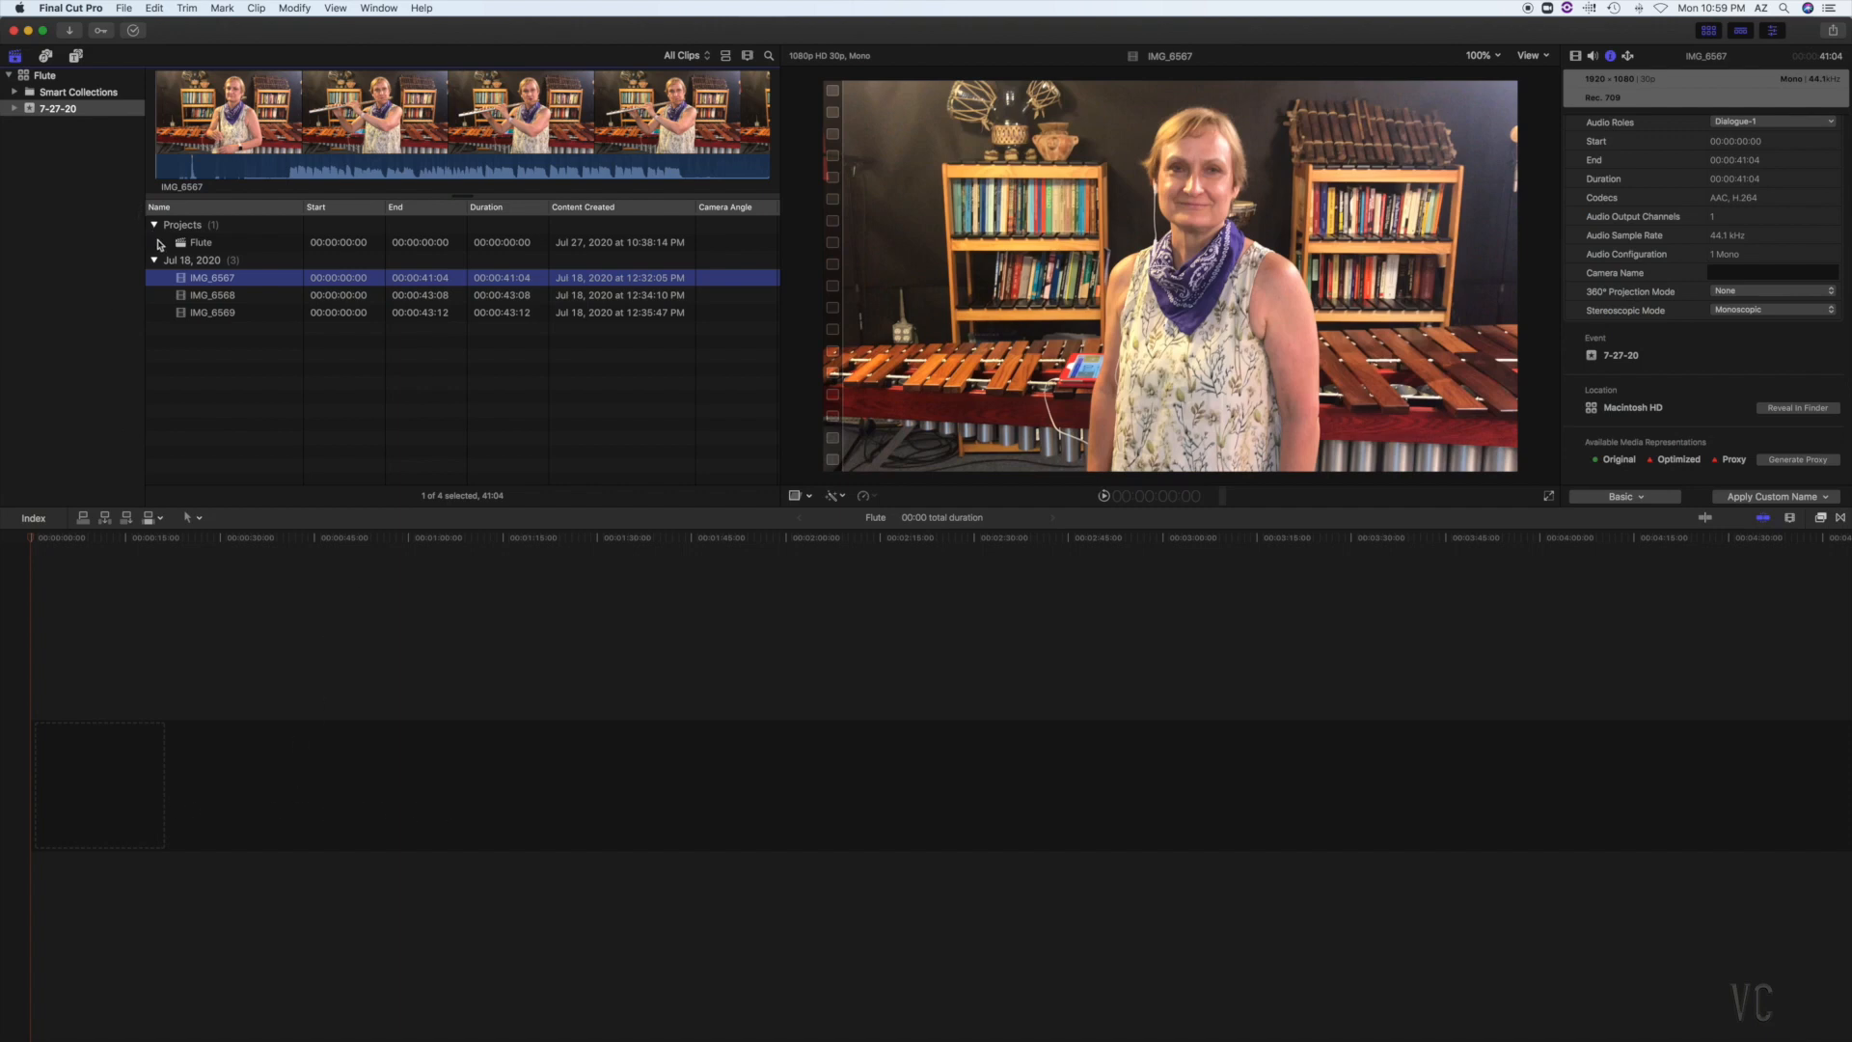
- Place clip IMG_6567 at the start of the Flute timeline as the primary clip
left_click_drag(179, 278, 87, 770)
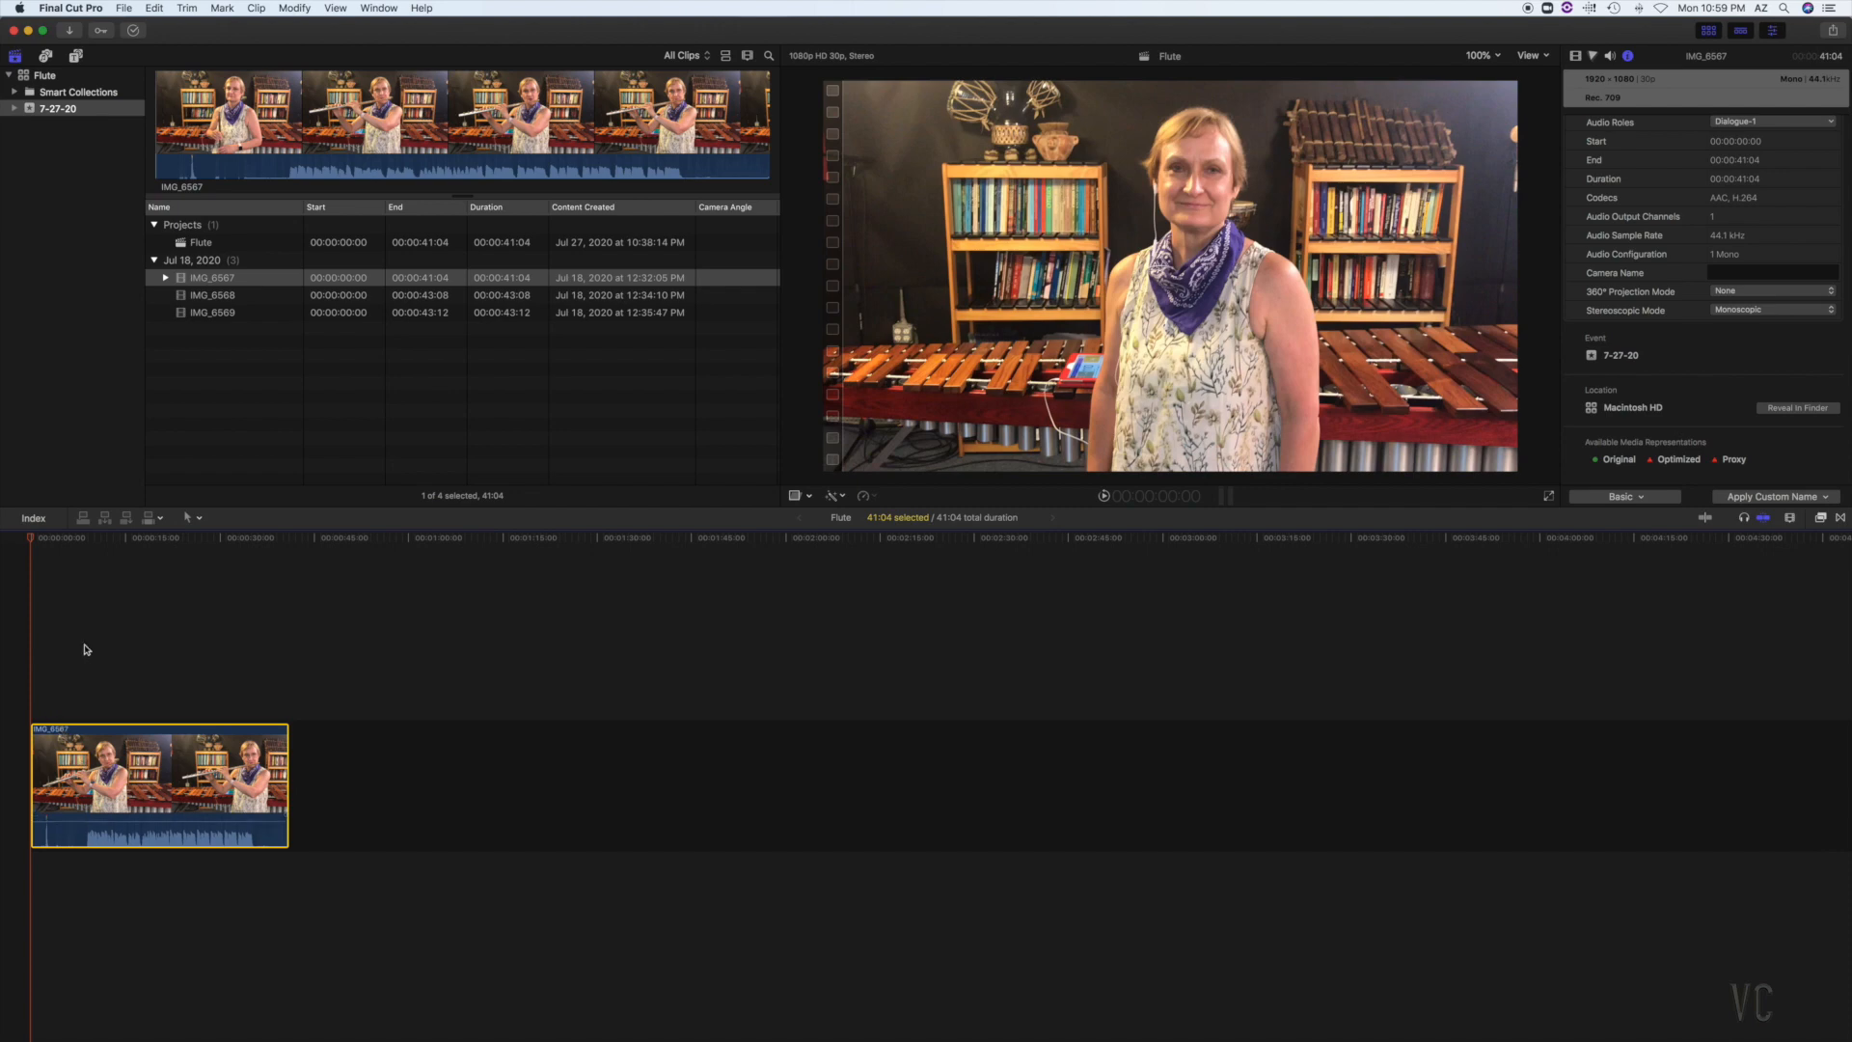
key("super+equal")
key("super+equal")
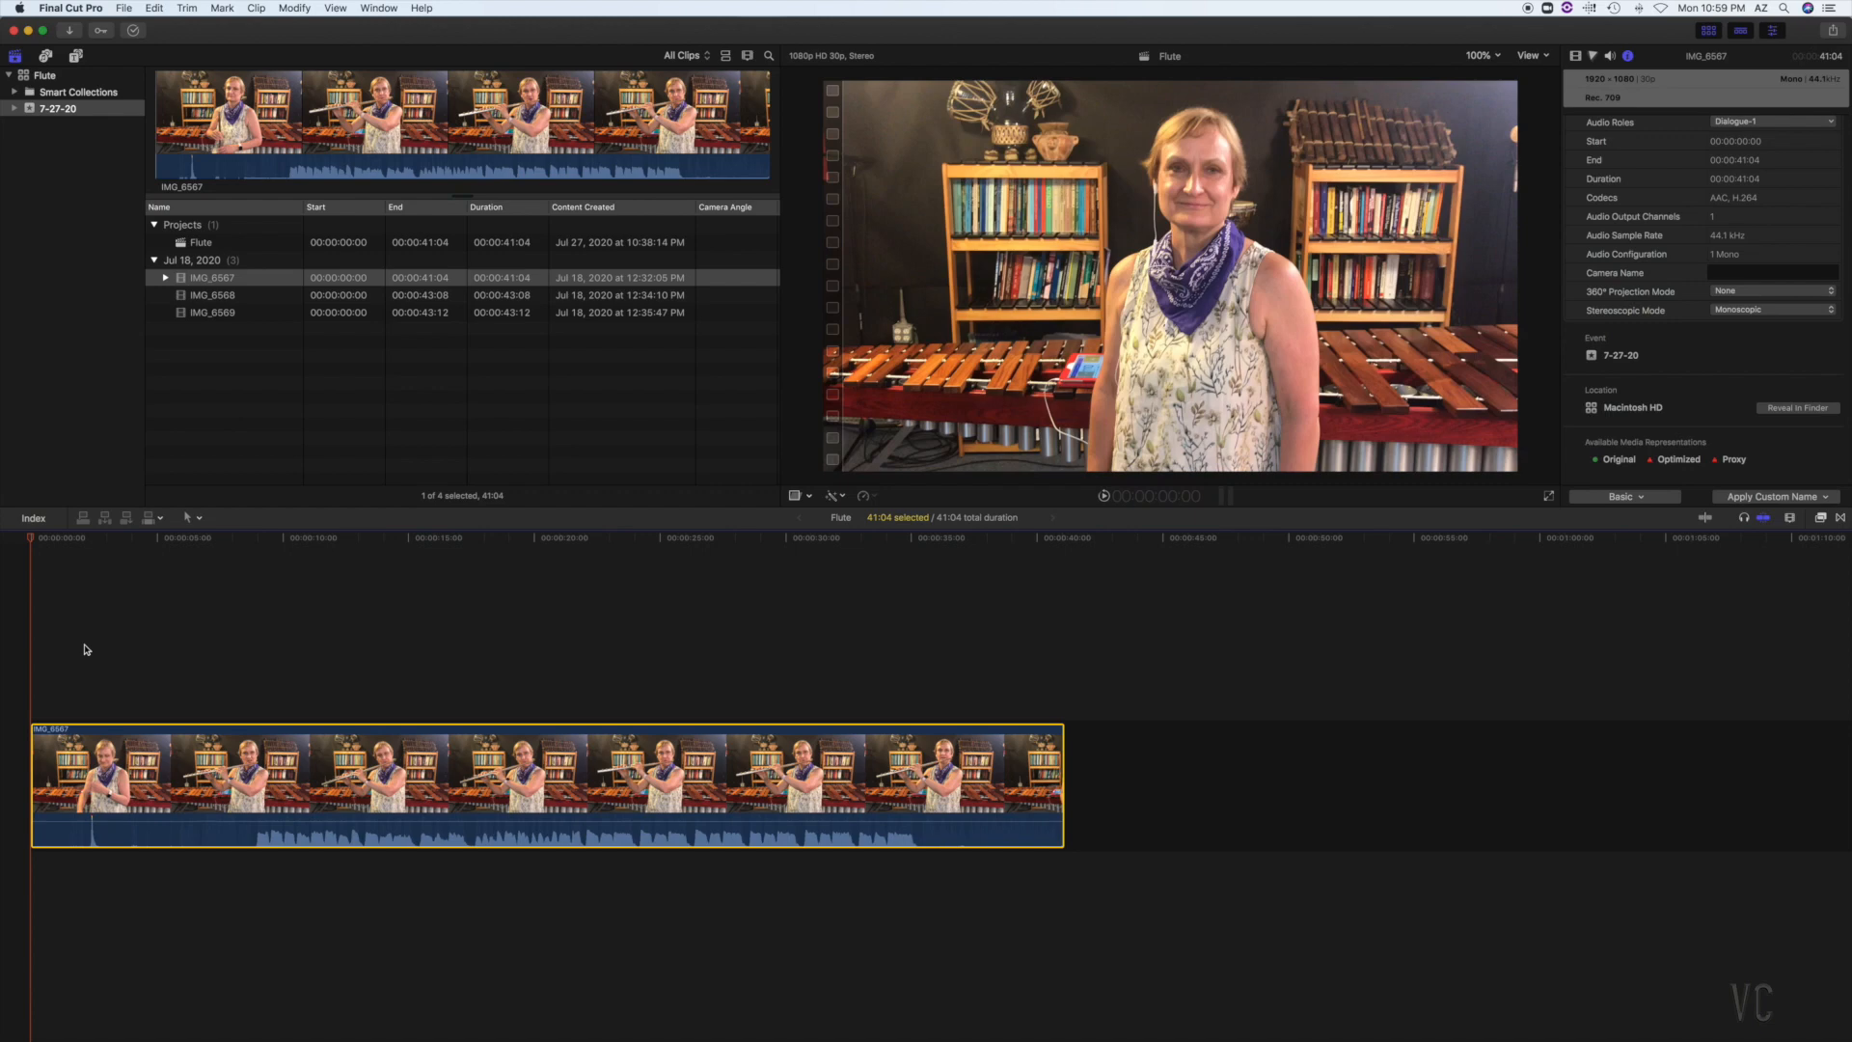
- Play the timeline's opening and park the playhead on the exact frame of the hand clap at 2:15
left_click(41, 548)
mouse_move(42, 553)
left_mouse_down()
mouse_move(244, 559)
mouse_move(63, 572)
left_mouse_up()
key("space")
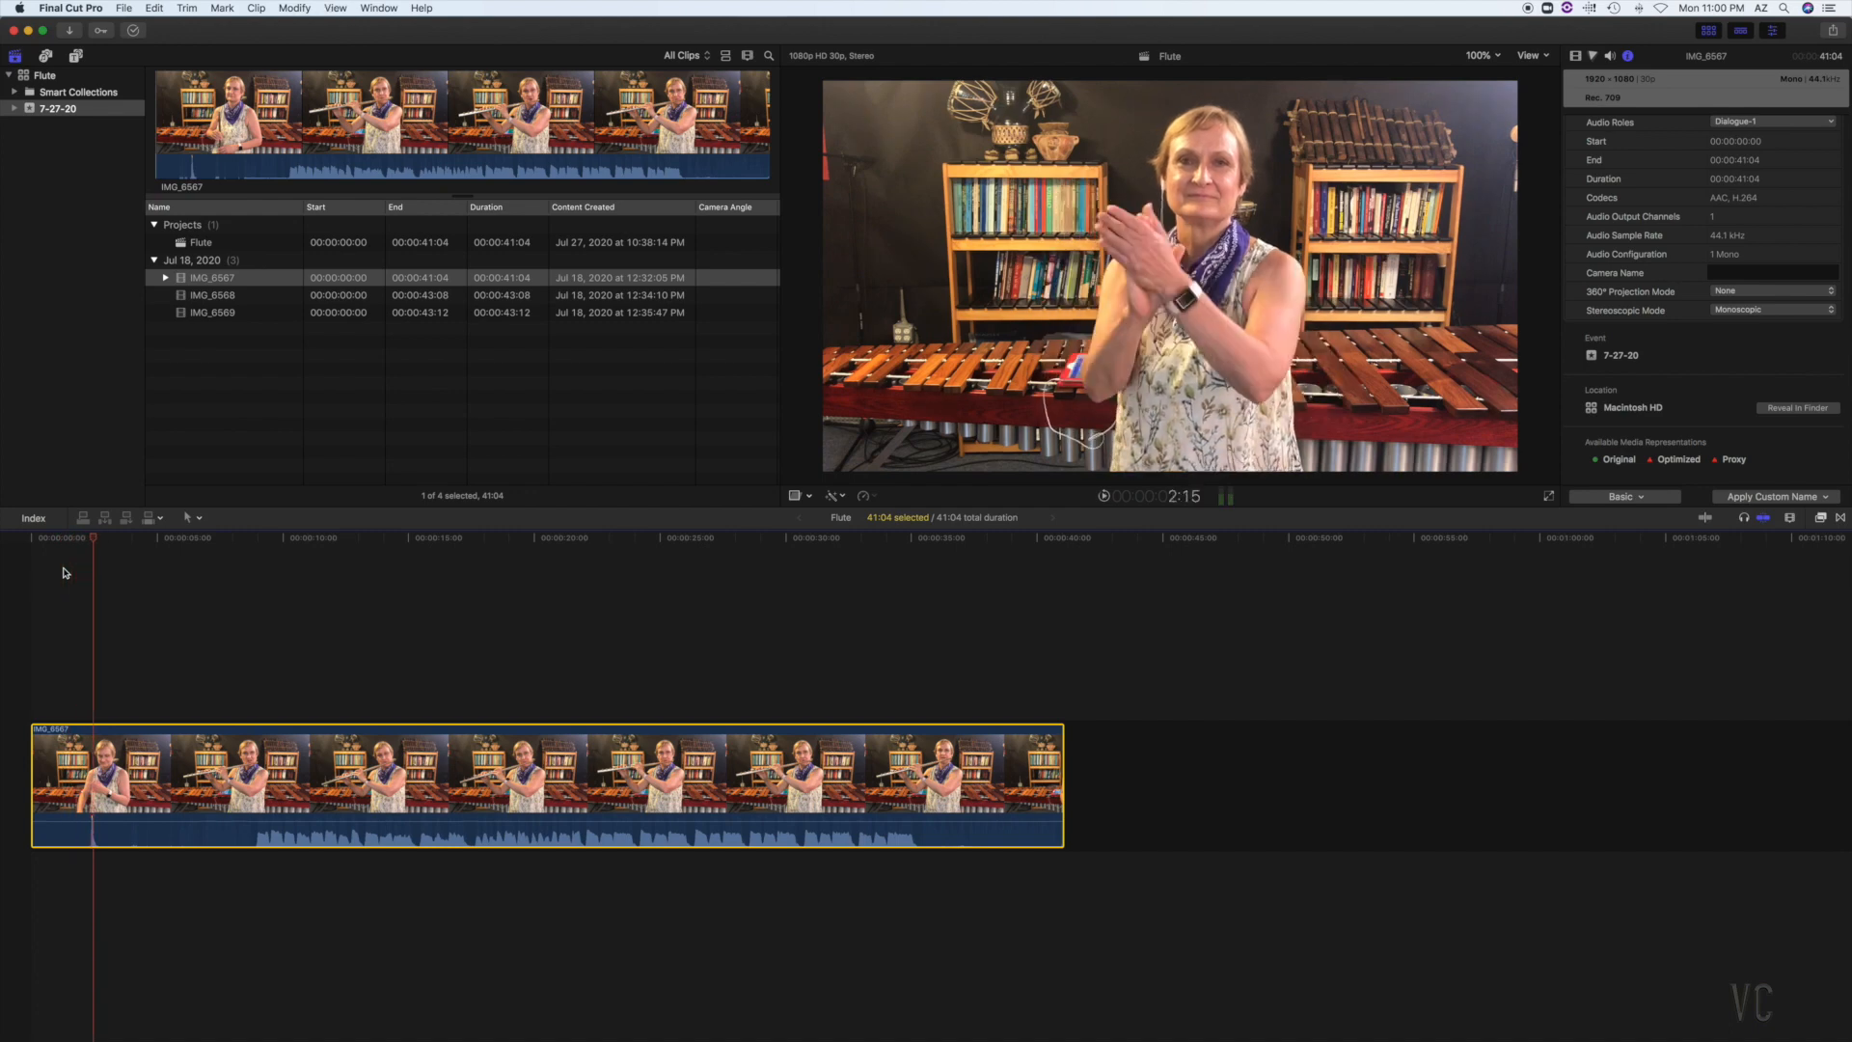
key("Left")
key("Left")
key("Left")
key("Left")
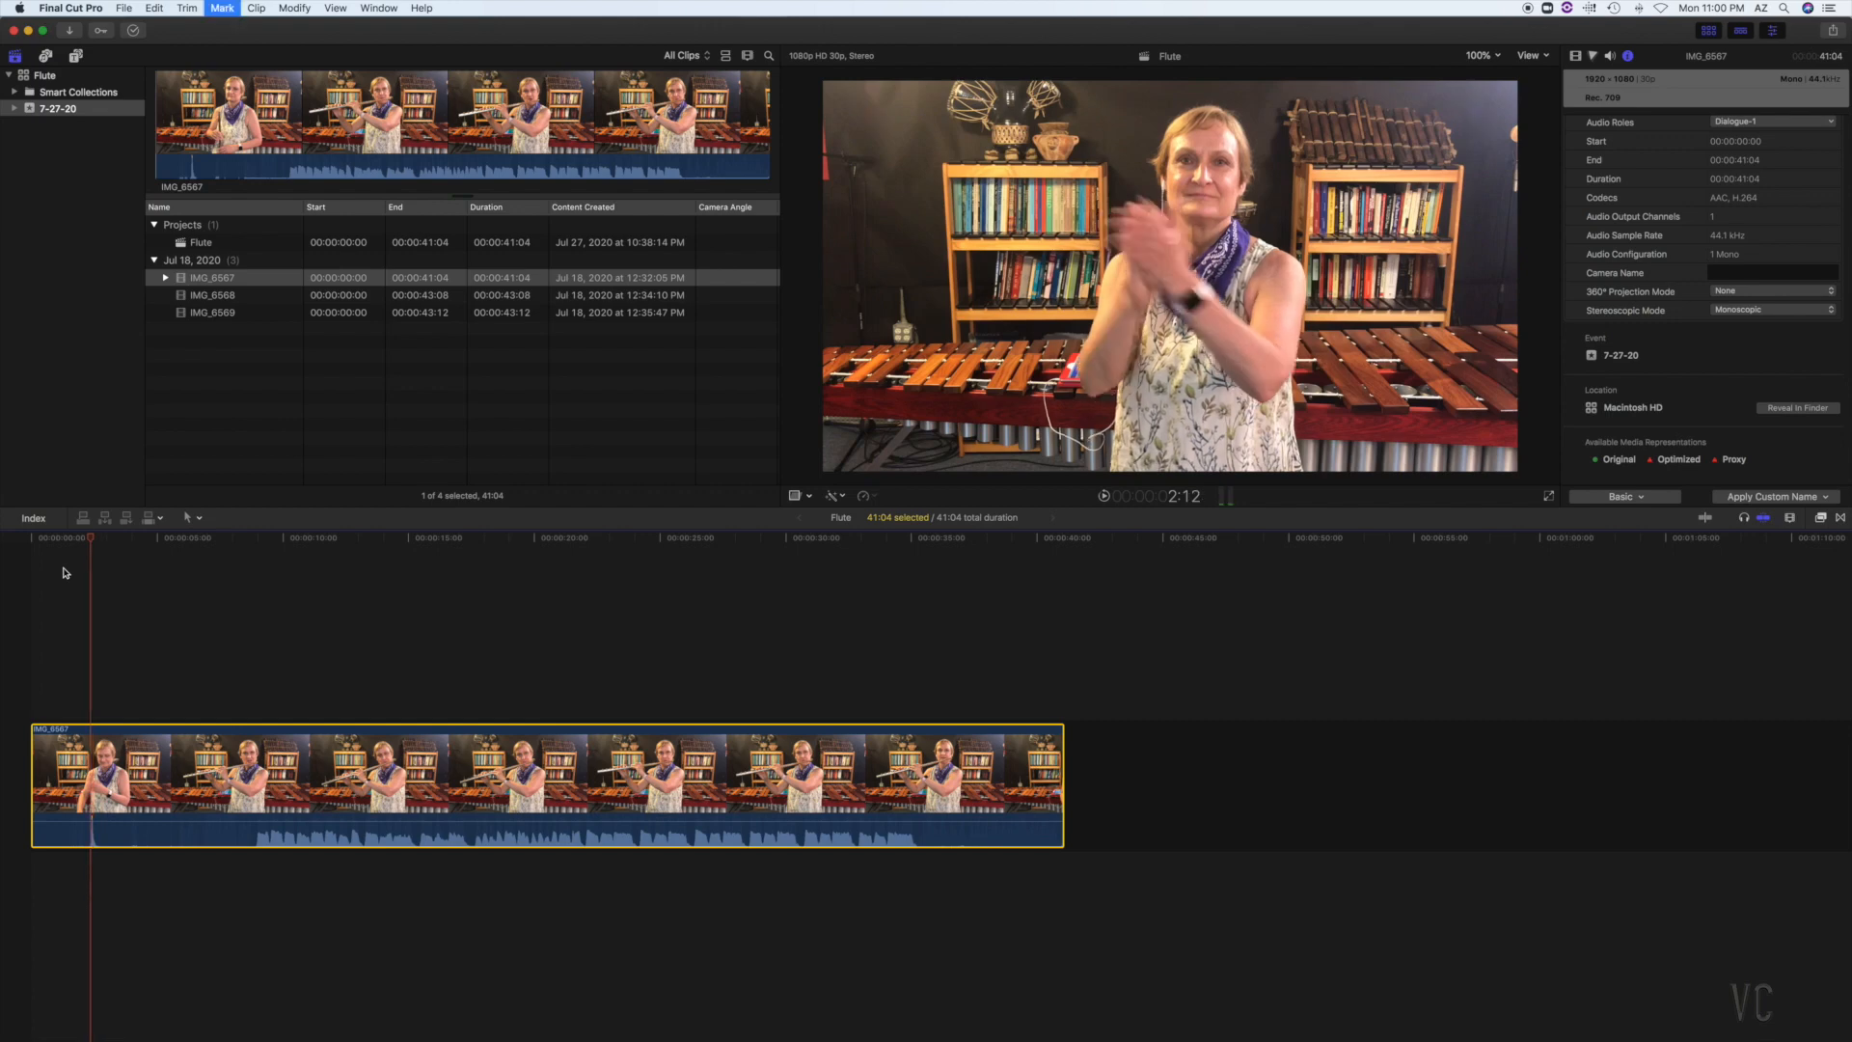
key("Right")
key("Right")
key("Right")
key("Right")
key("Right")
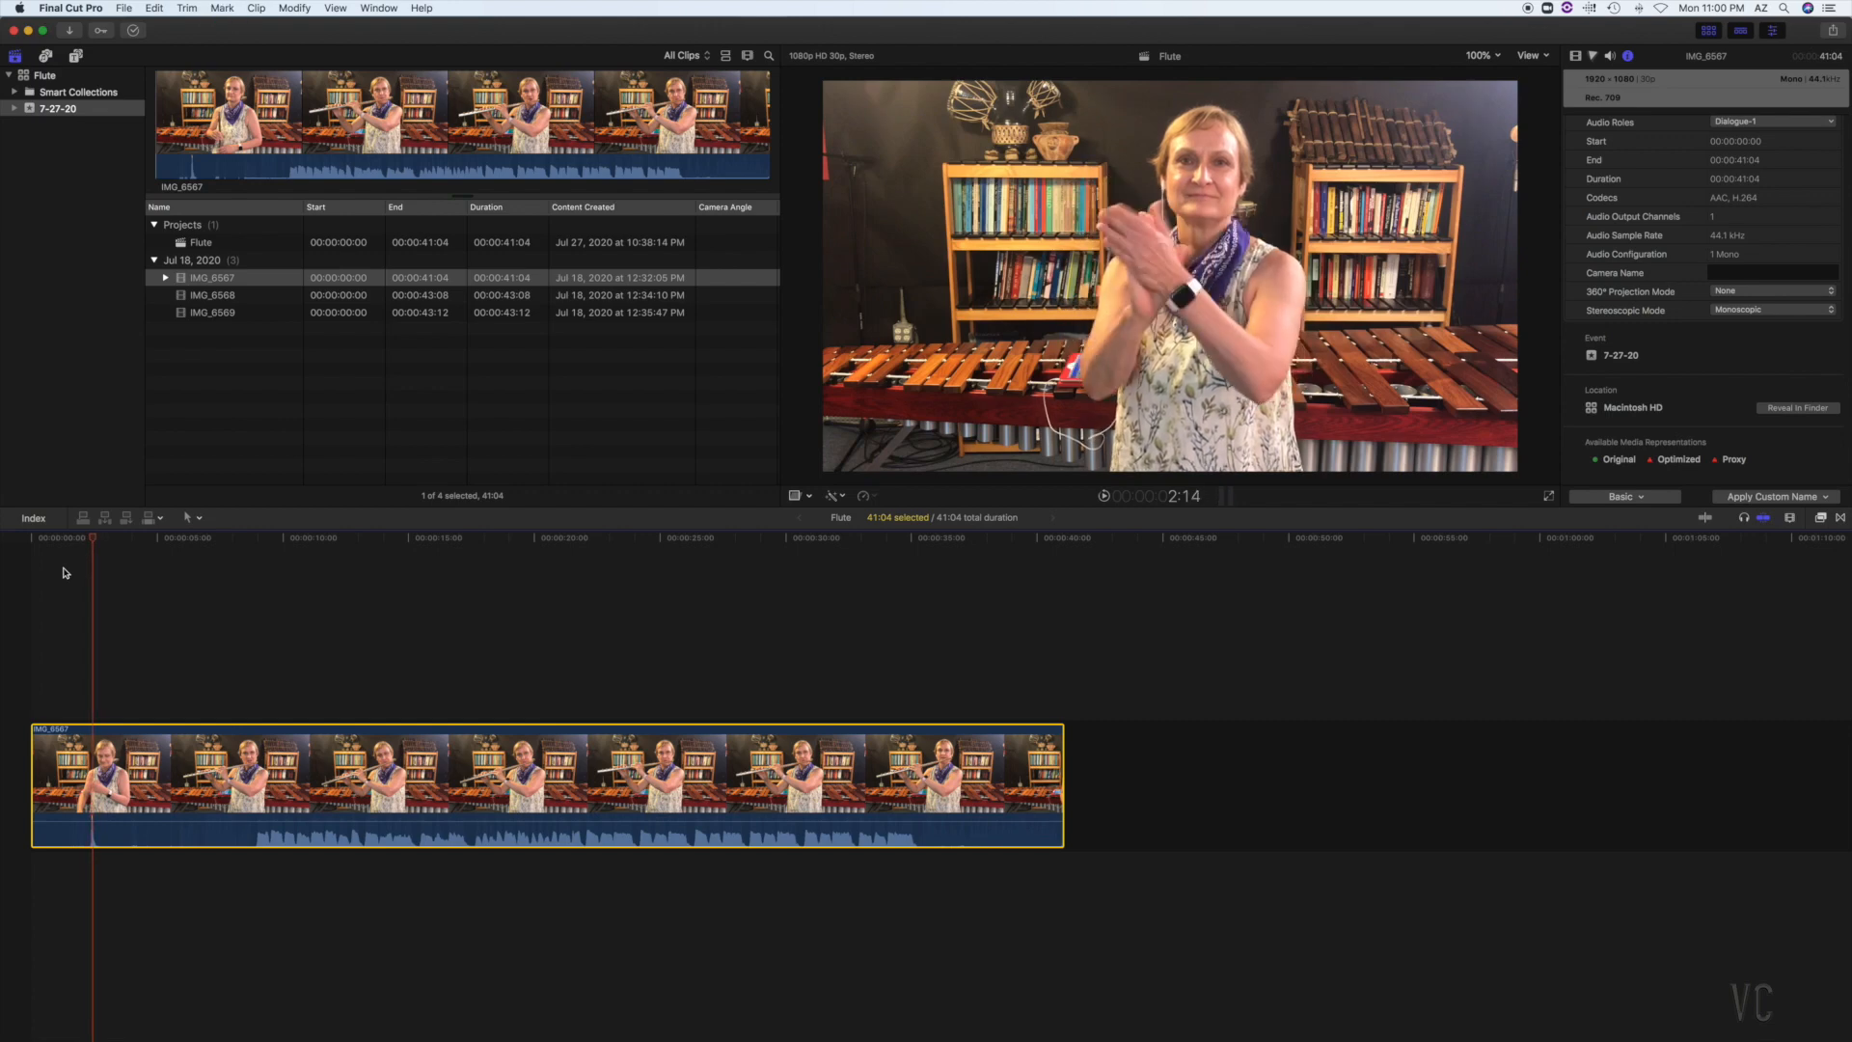
key("Left")
key("Left")
key("Right")
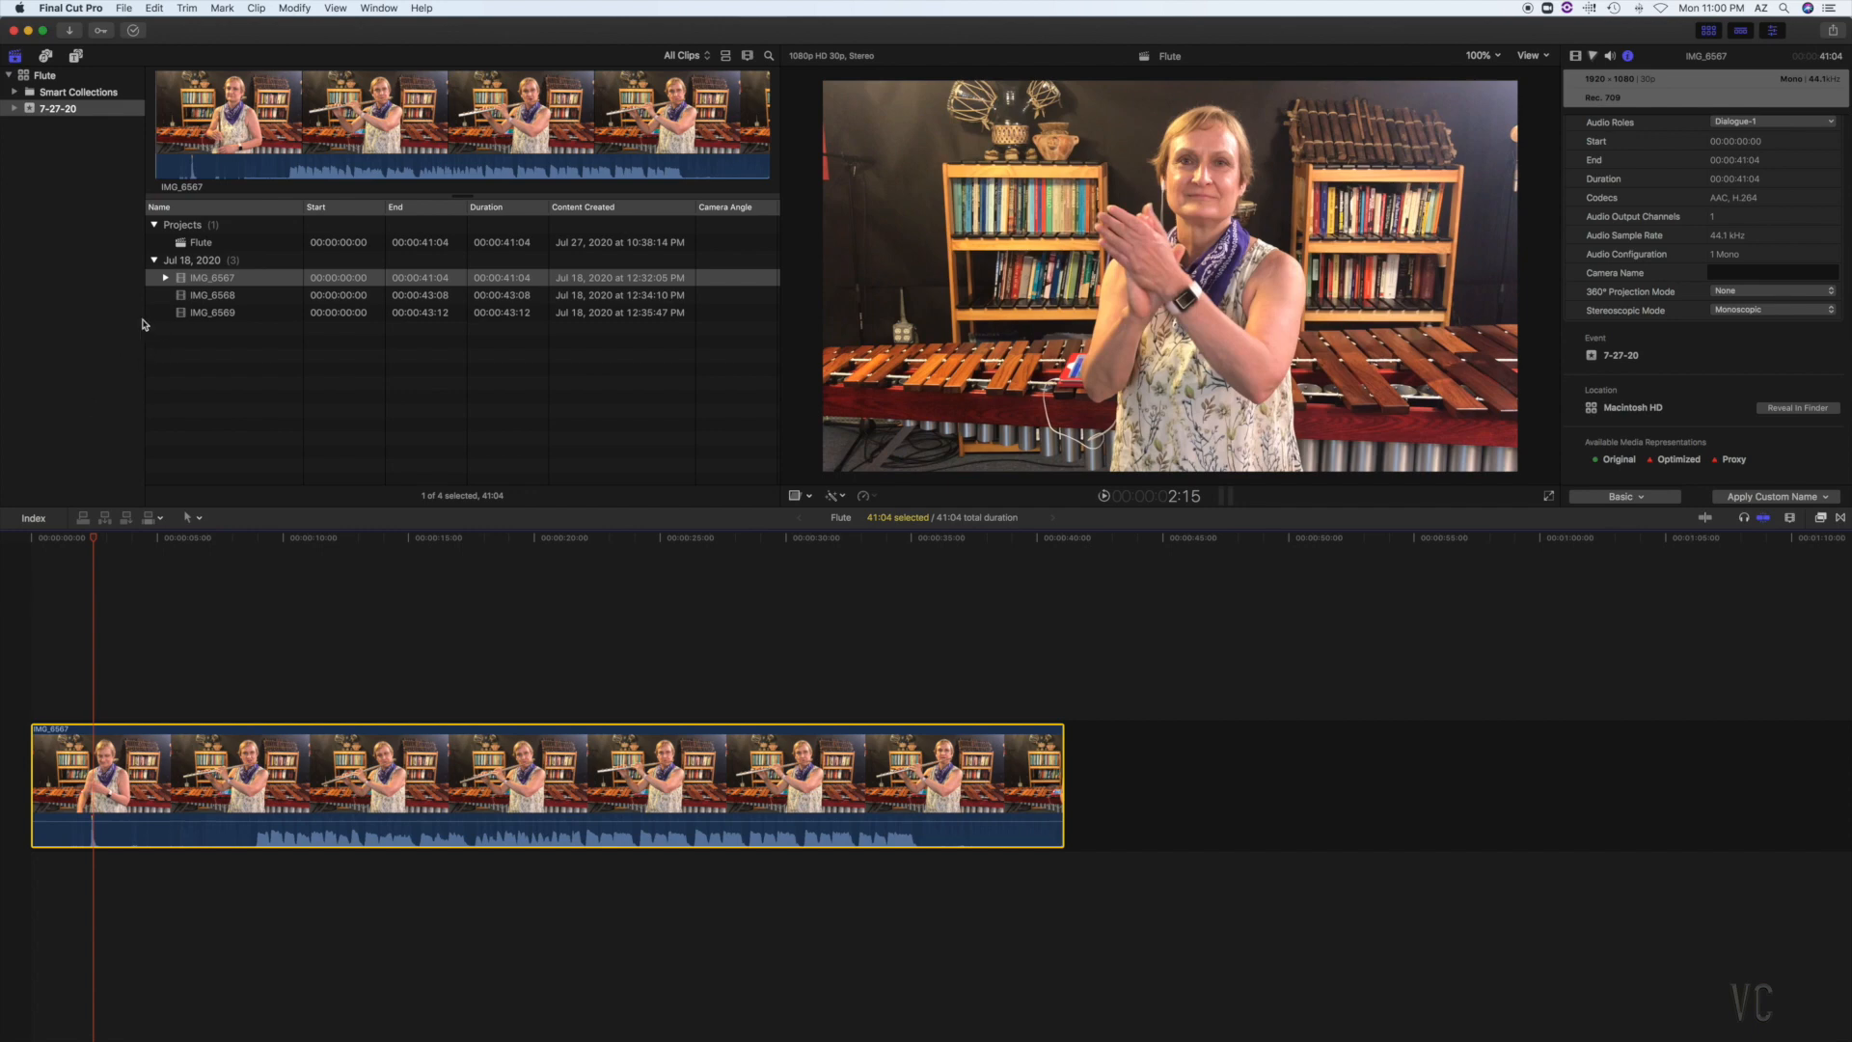
- Connect clip IMG_6568 above IMG_6567 and nudge it frame by frame until its hand clap meets the playhead
left_click(183, 298)
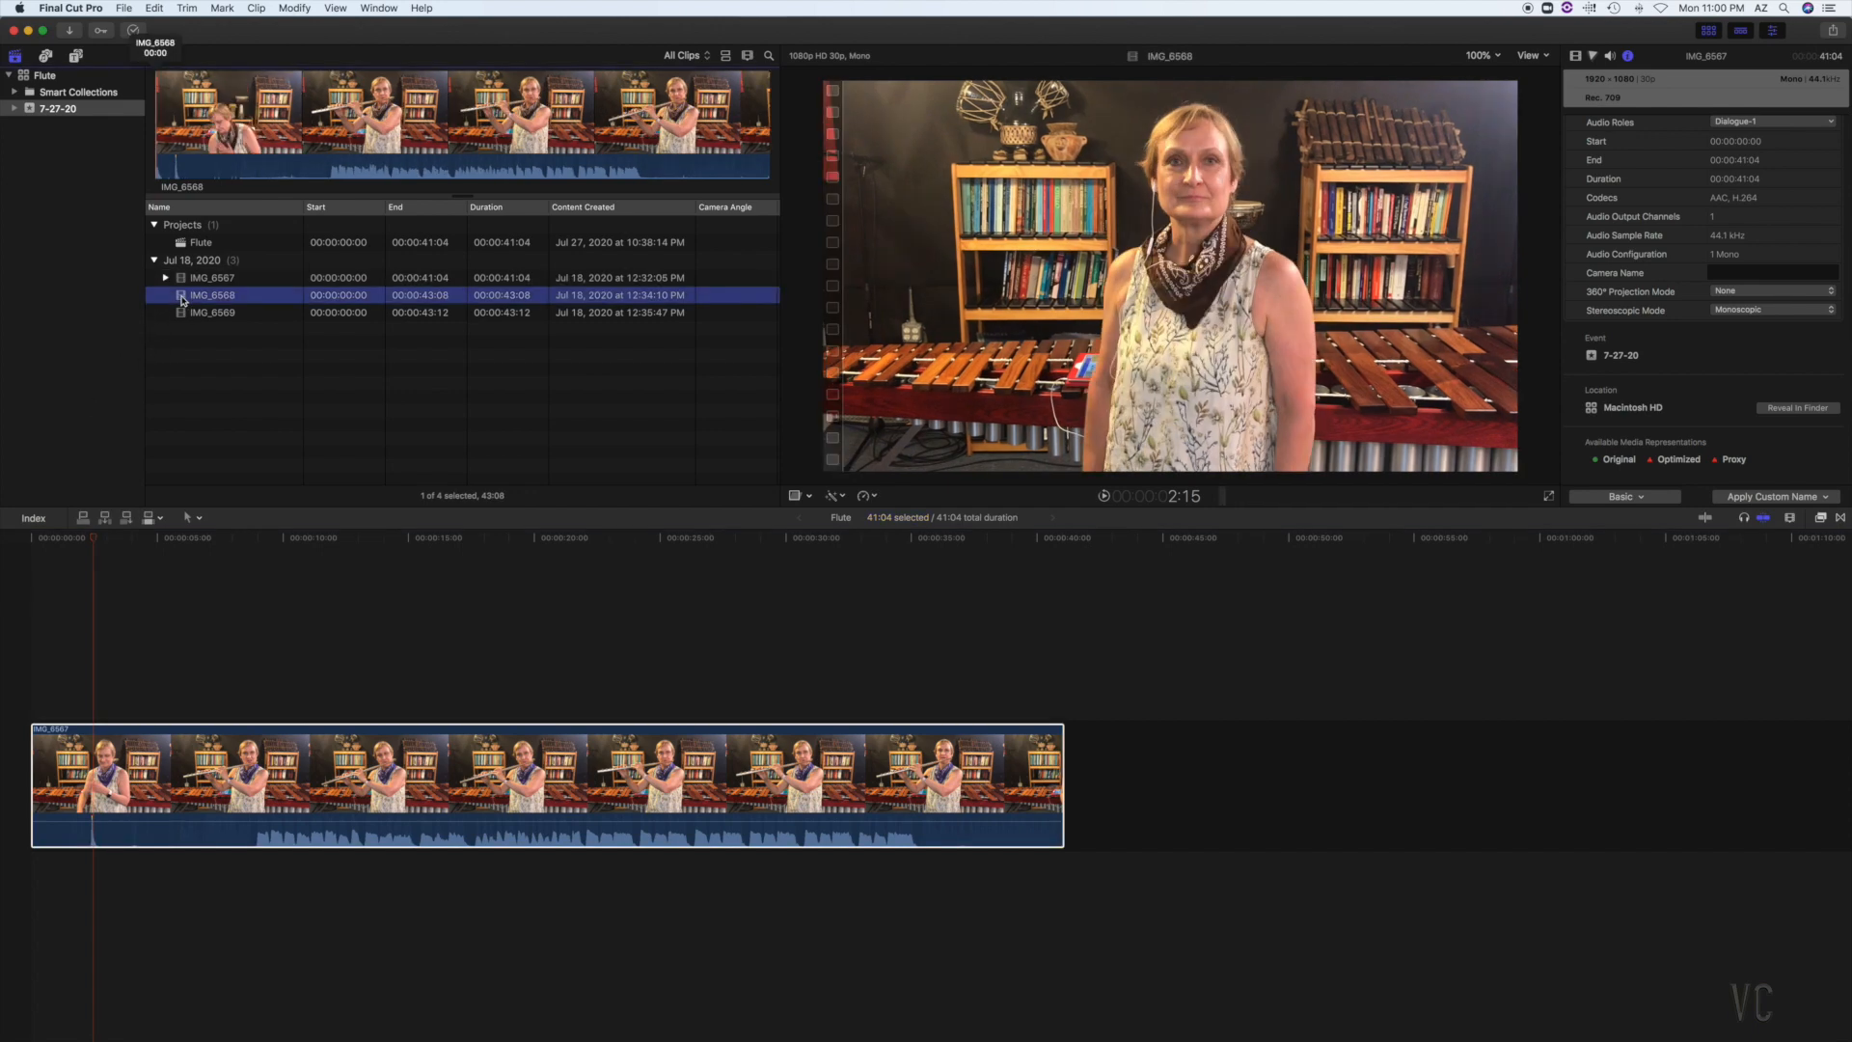
left_click_drag(182, 298, 60, 653)
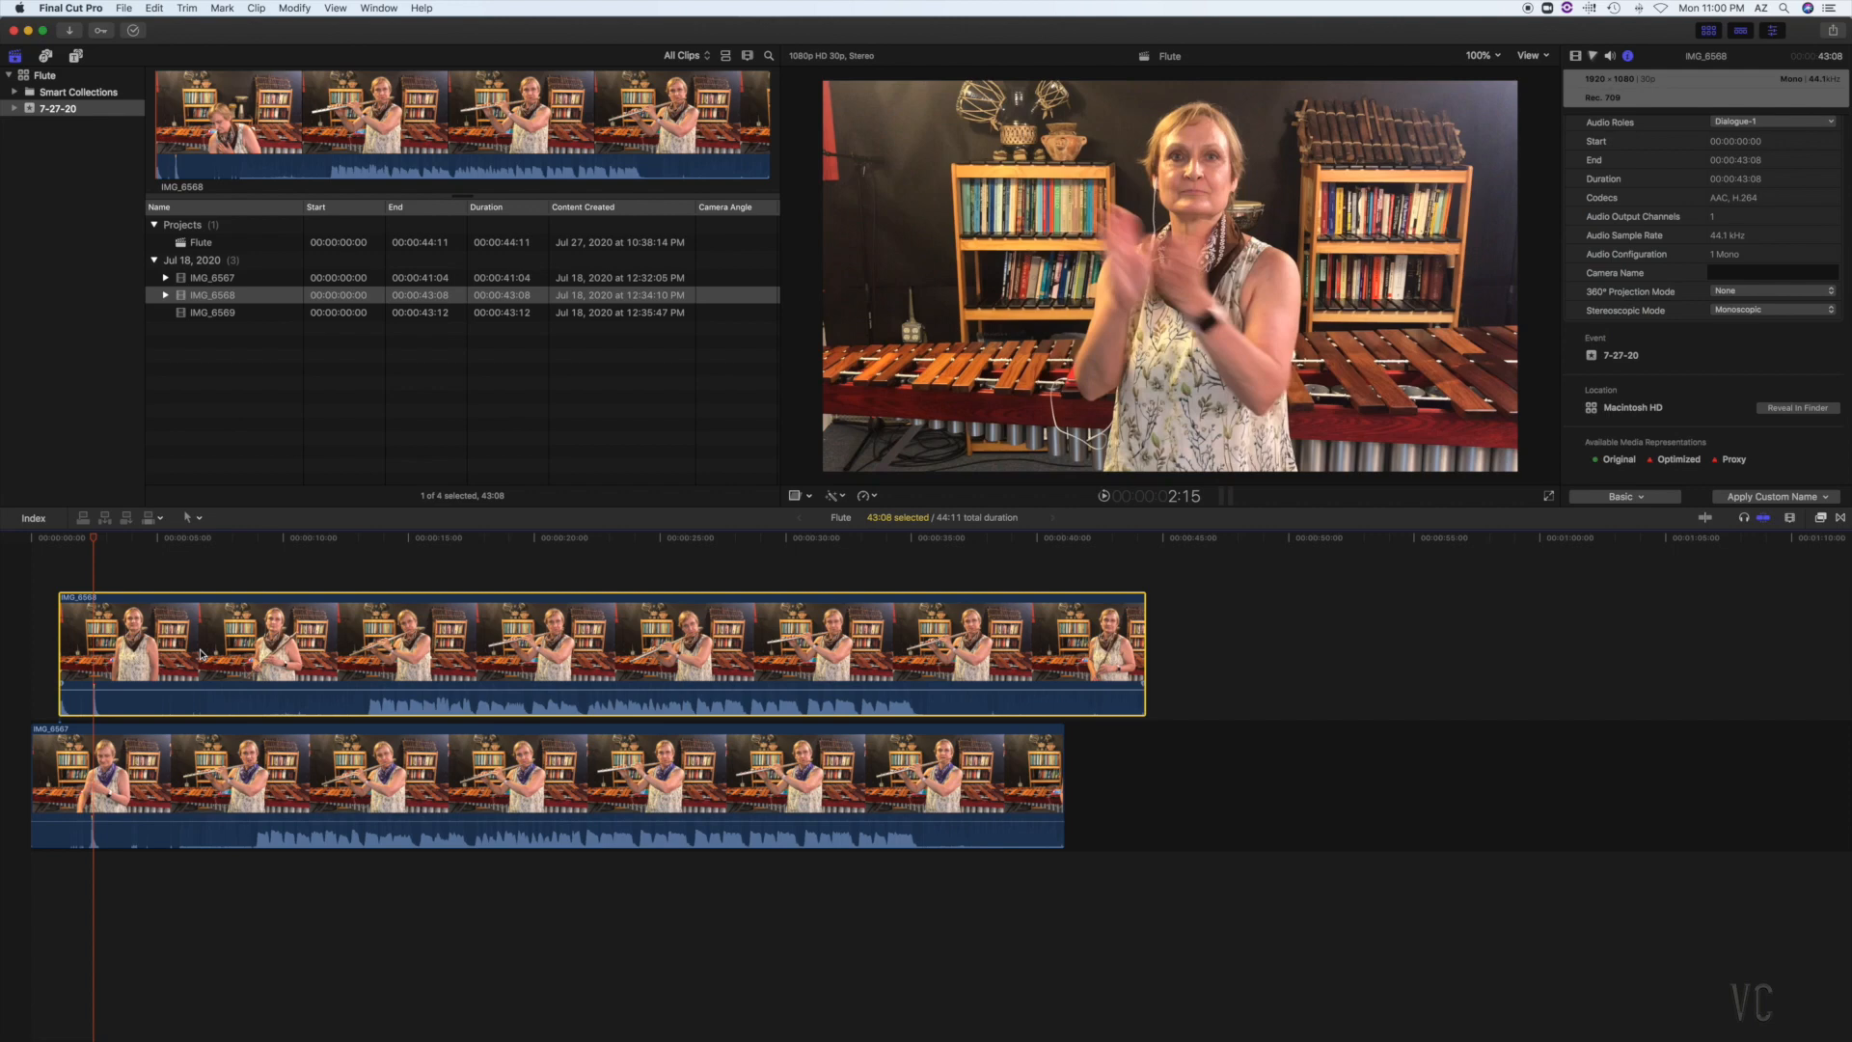
key("comma")
key("comma")
key("comma")
key("comma")
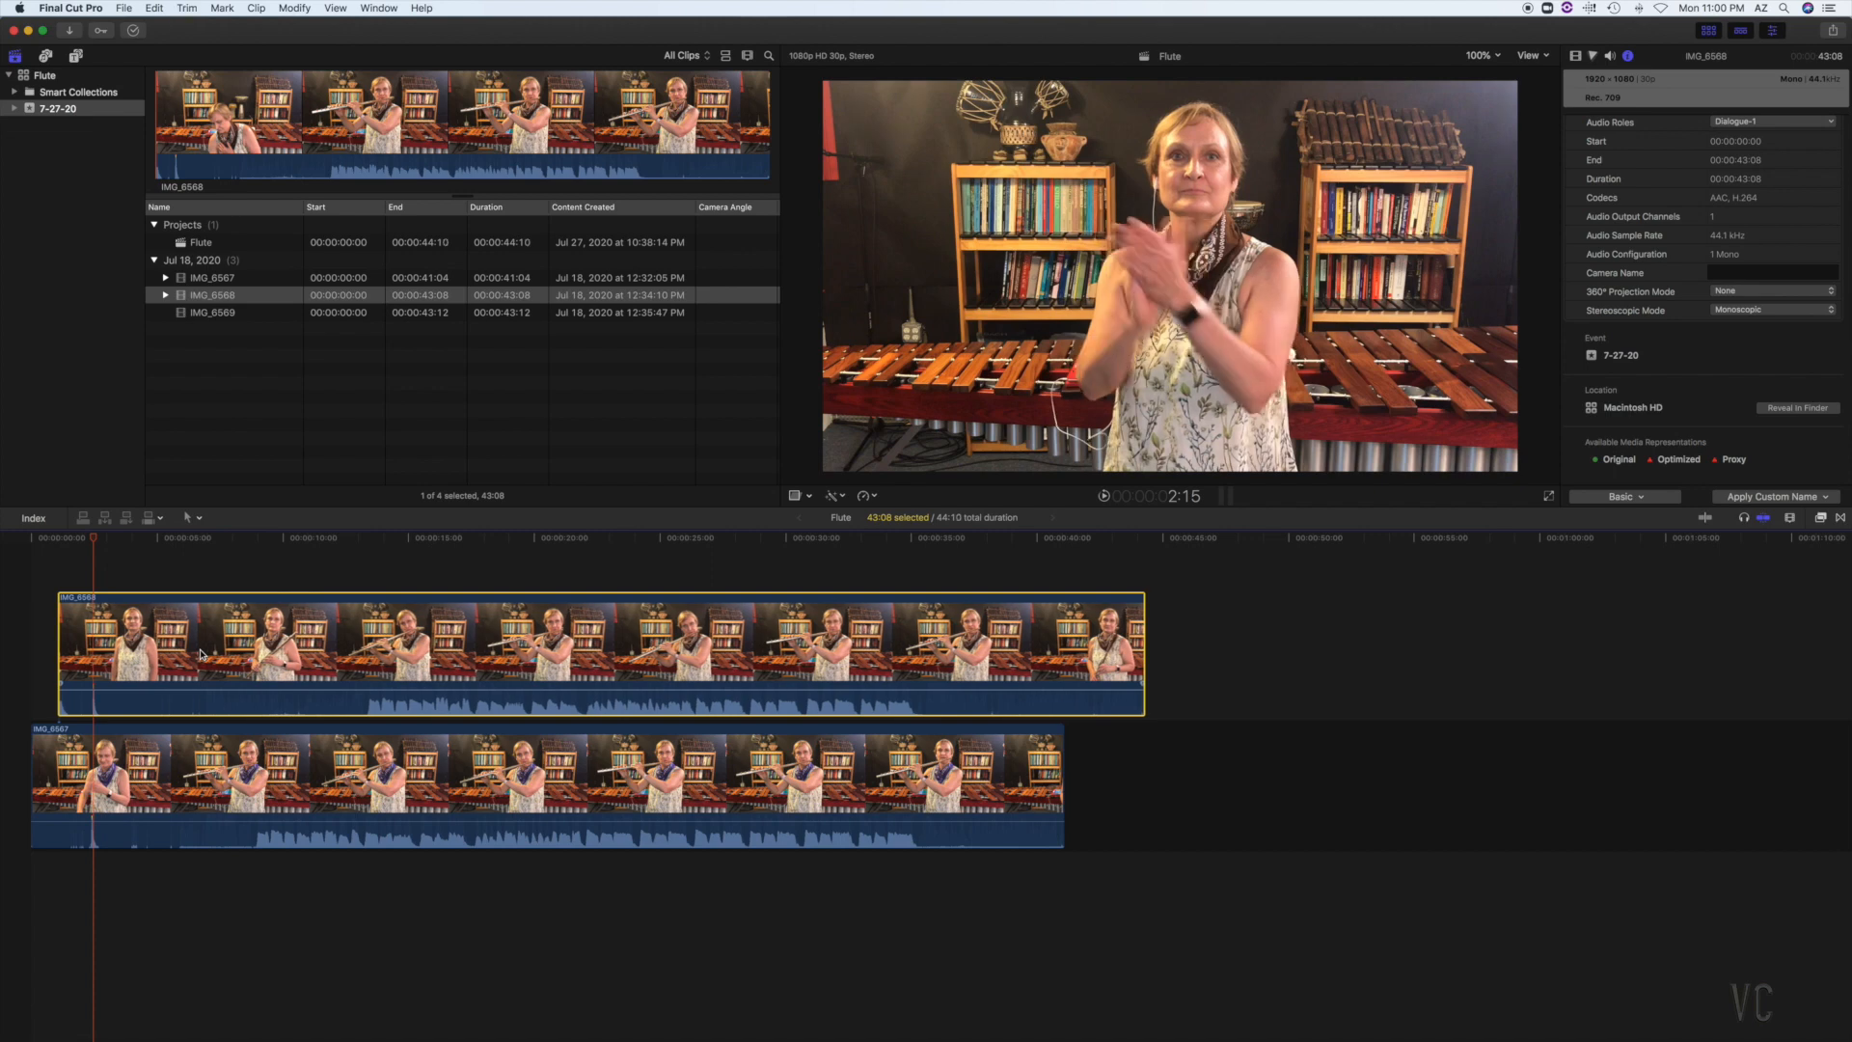
key("period")
key("period")
key("period")
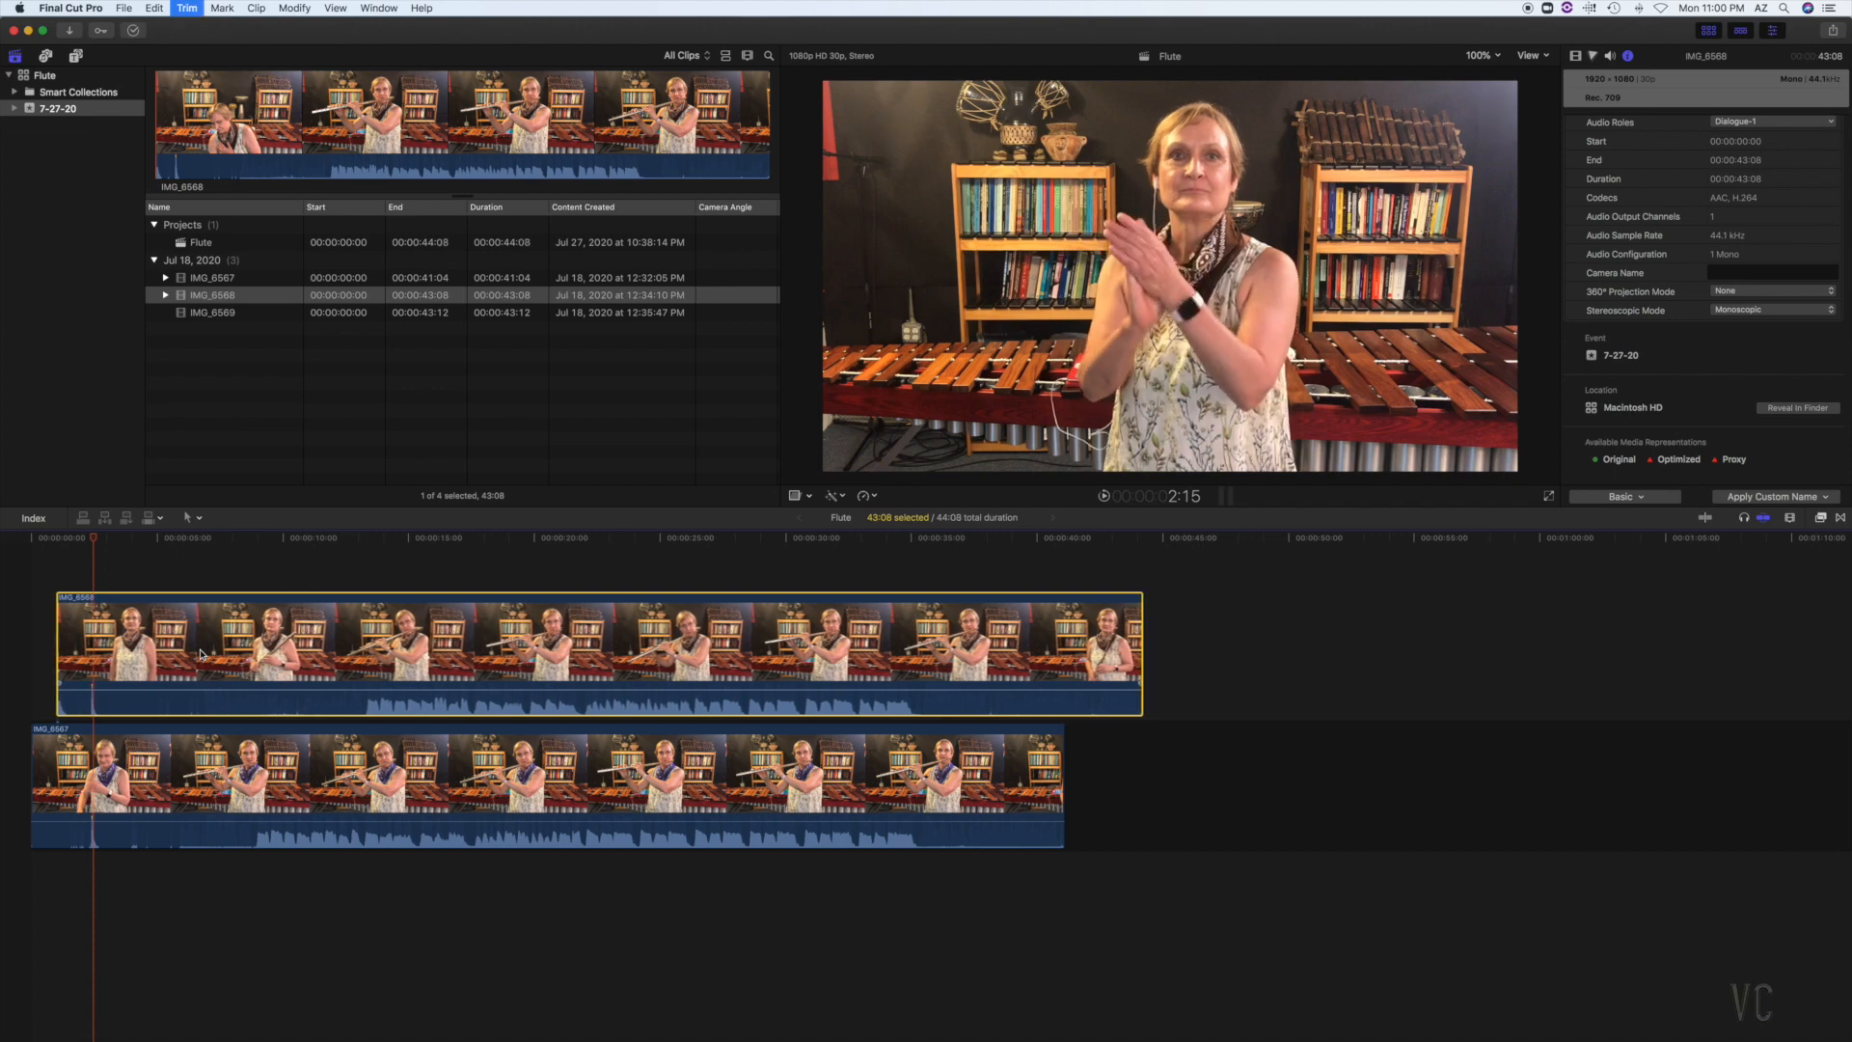
key("comma")
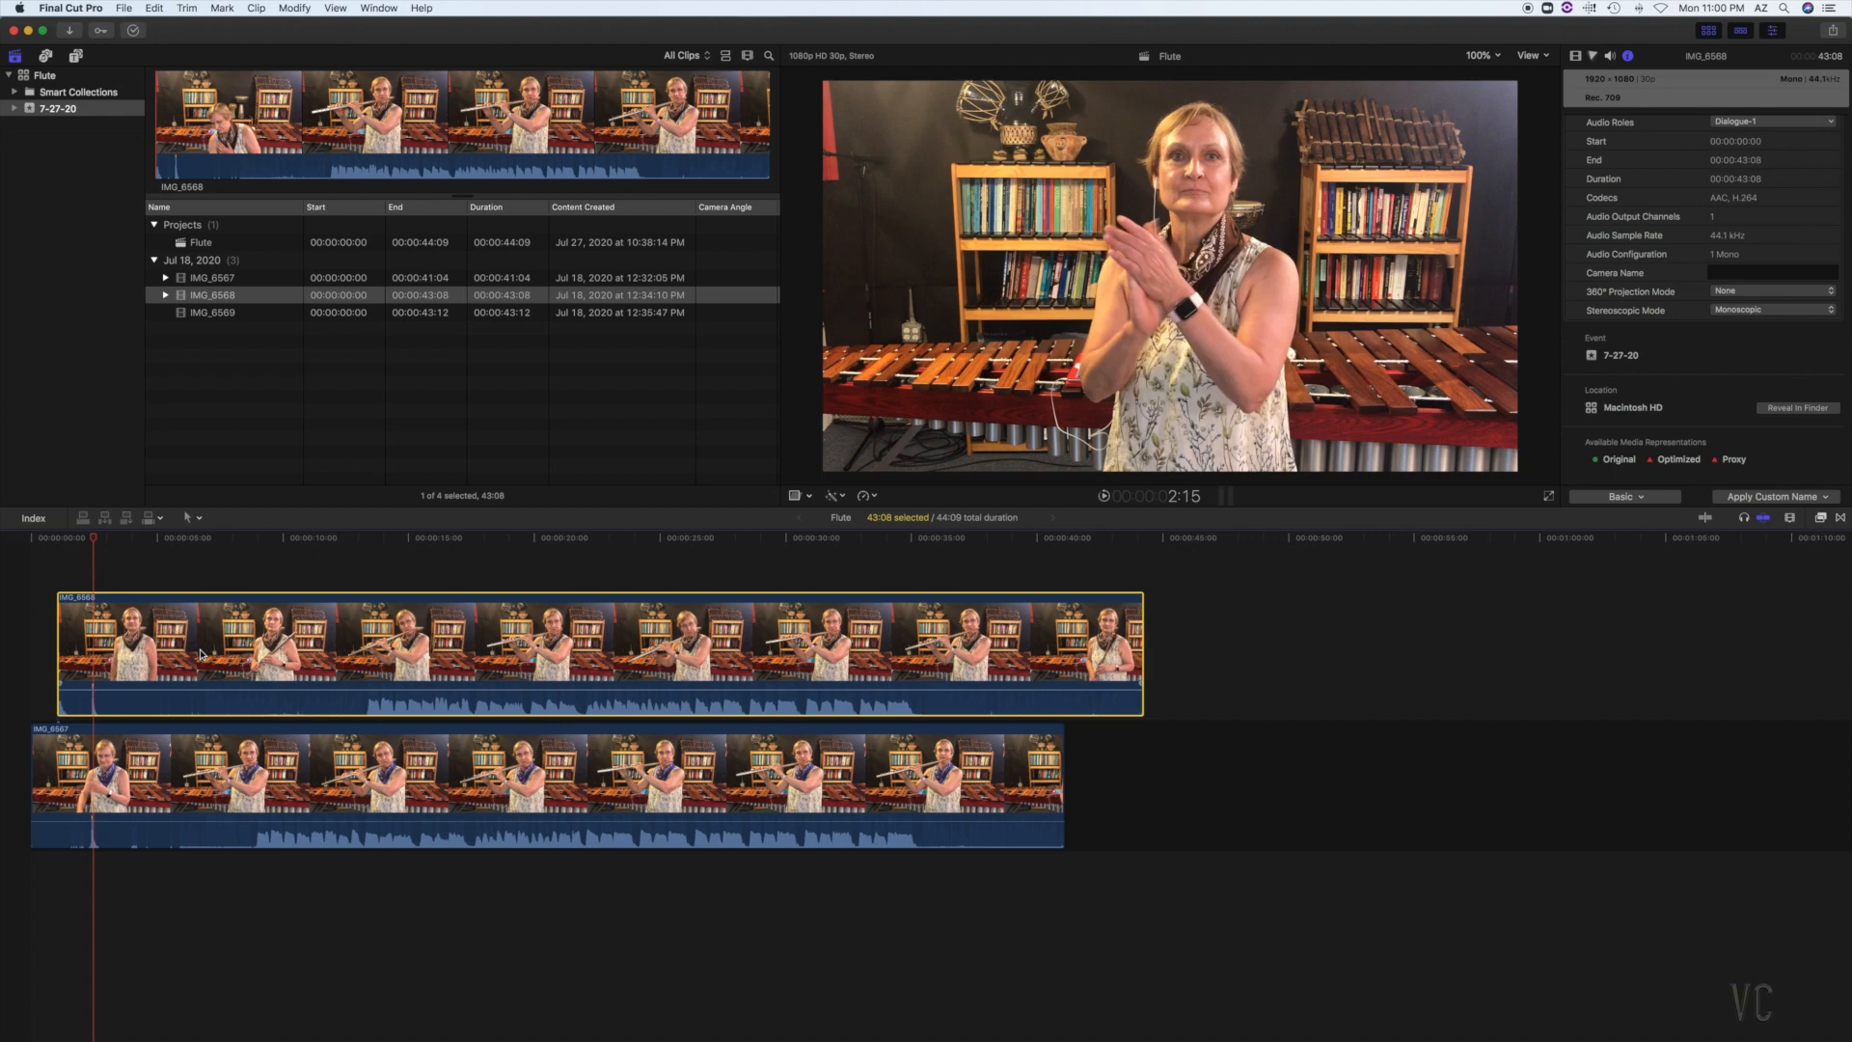
key("comma")
key("comma")
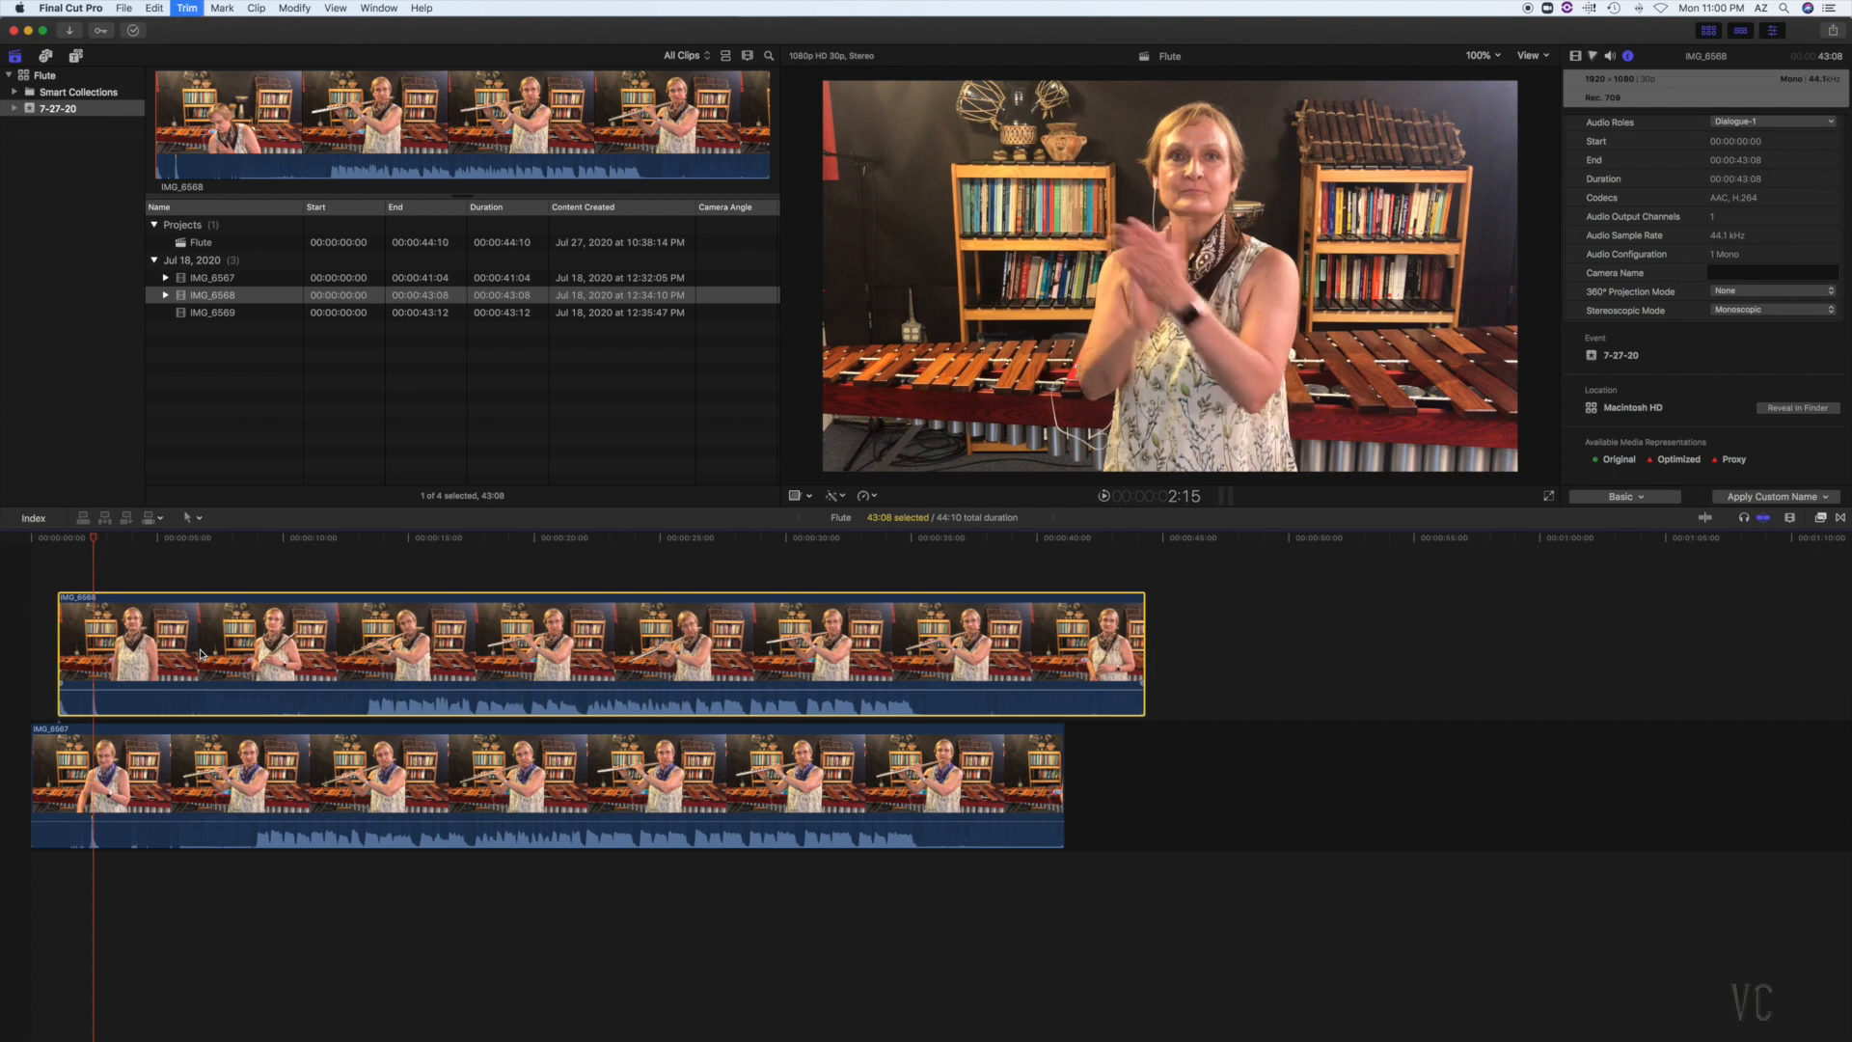
key("period")
key("period")
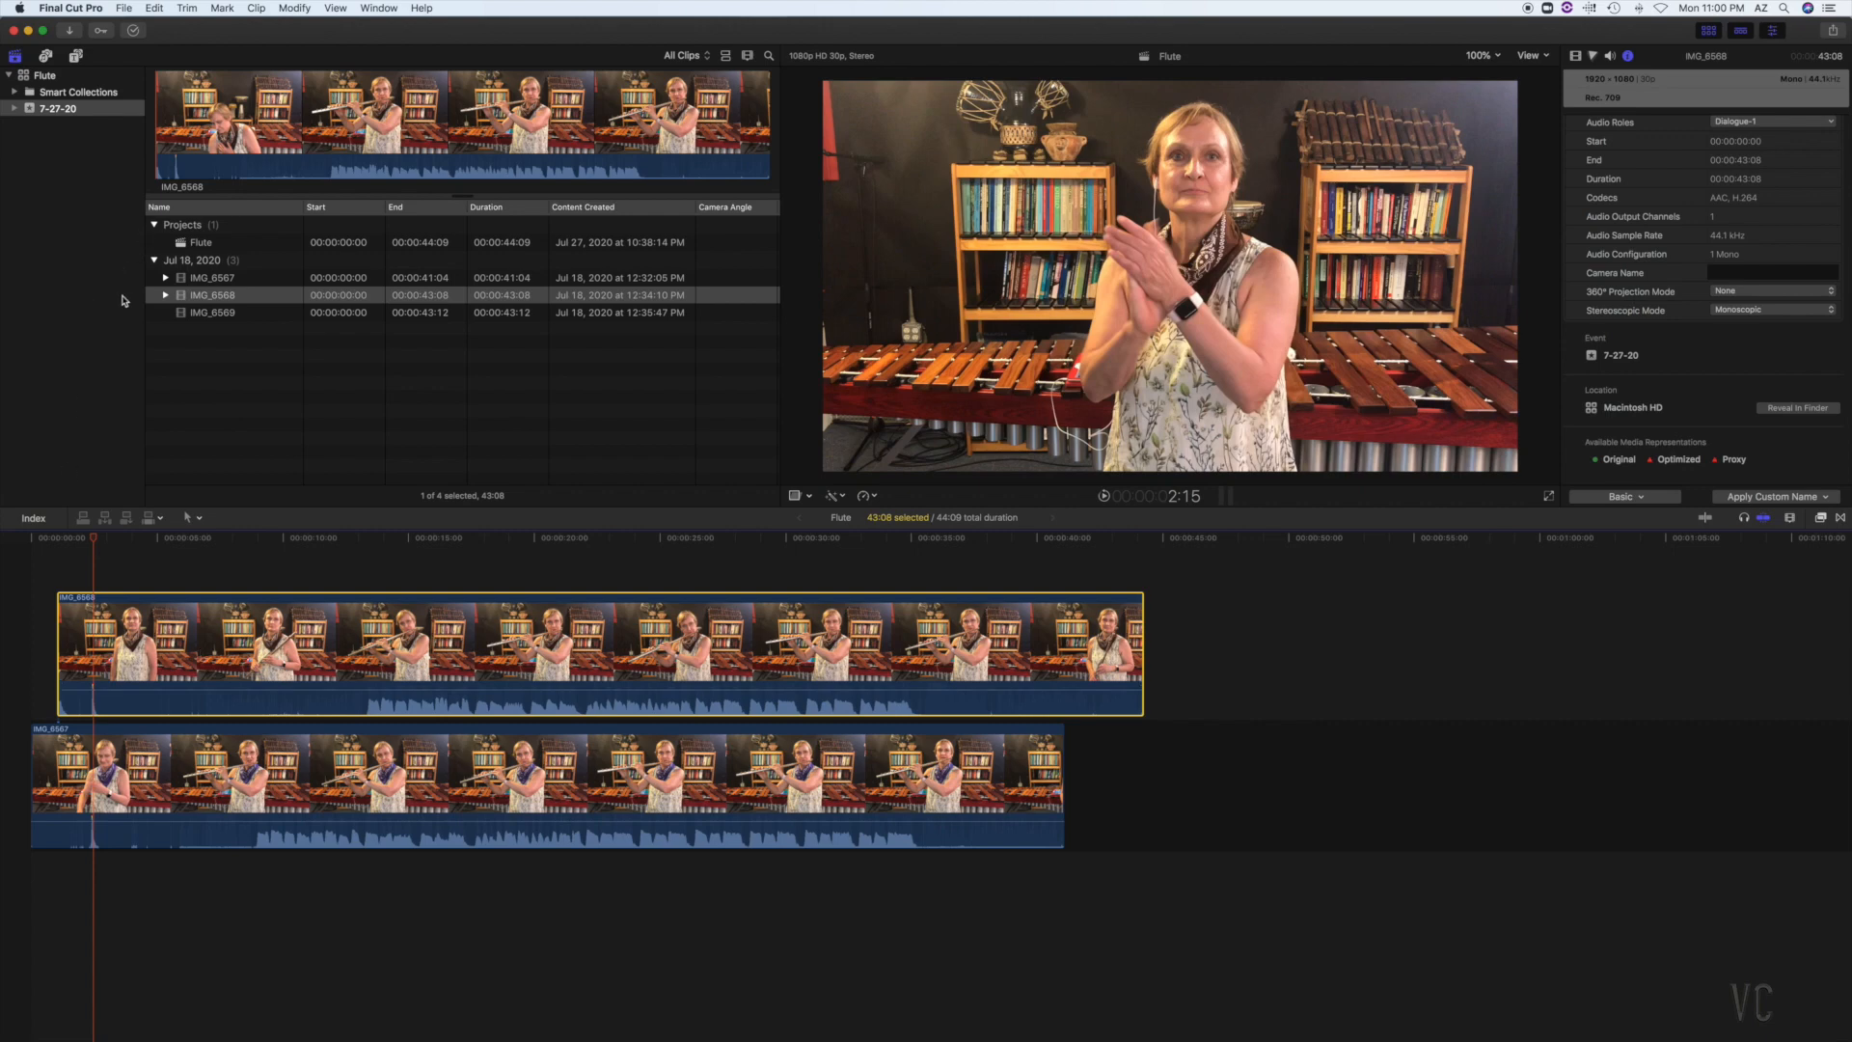
- Connect clip IMG_6569 above the other two clips and nudge it frame by frame to align its clap with the playhead
left_click(186, 314)
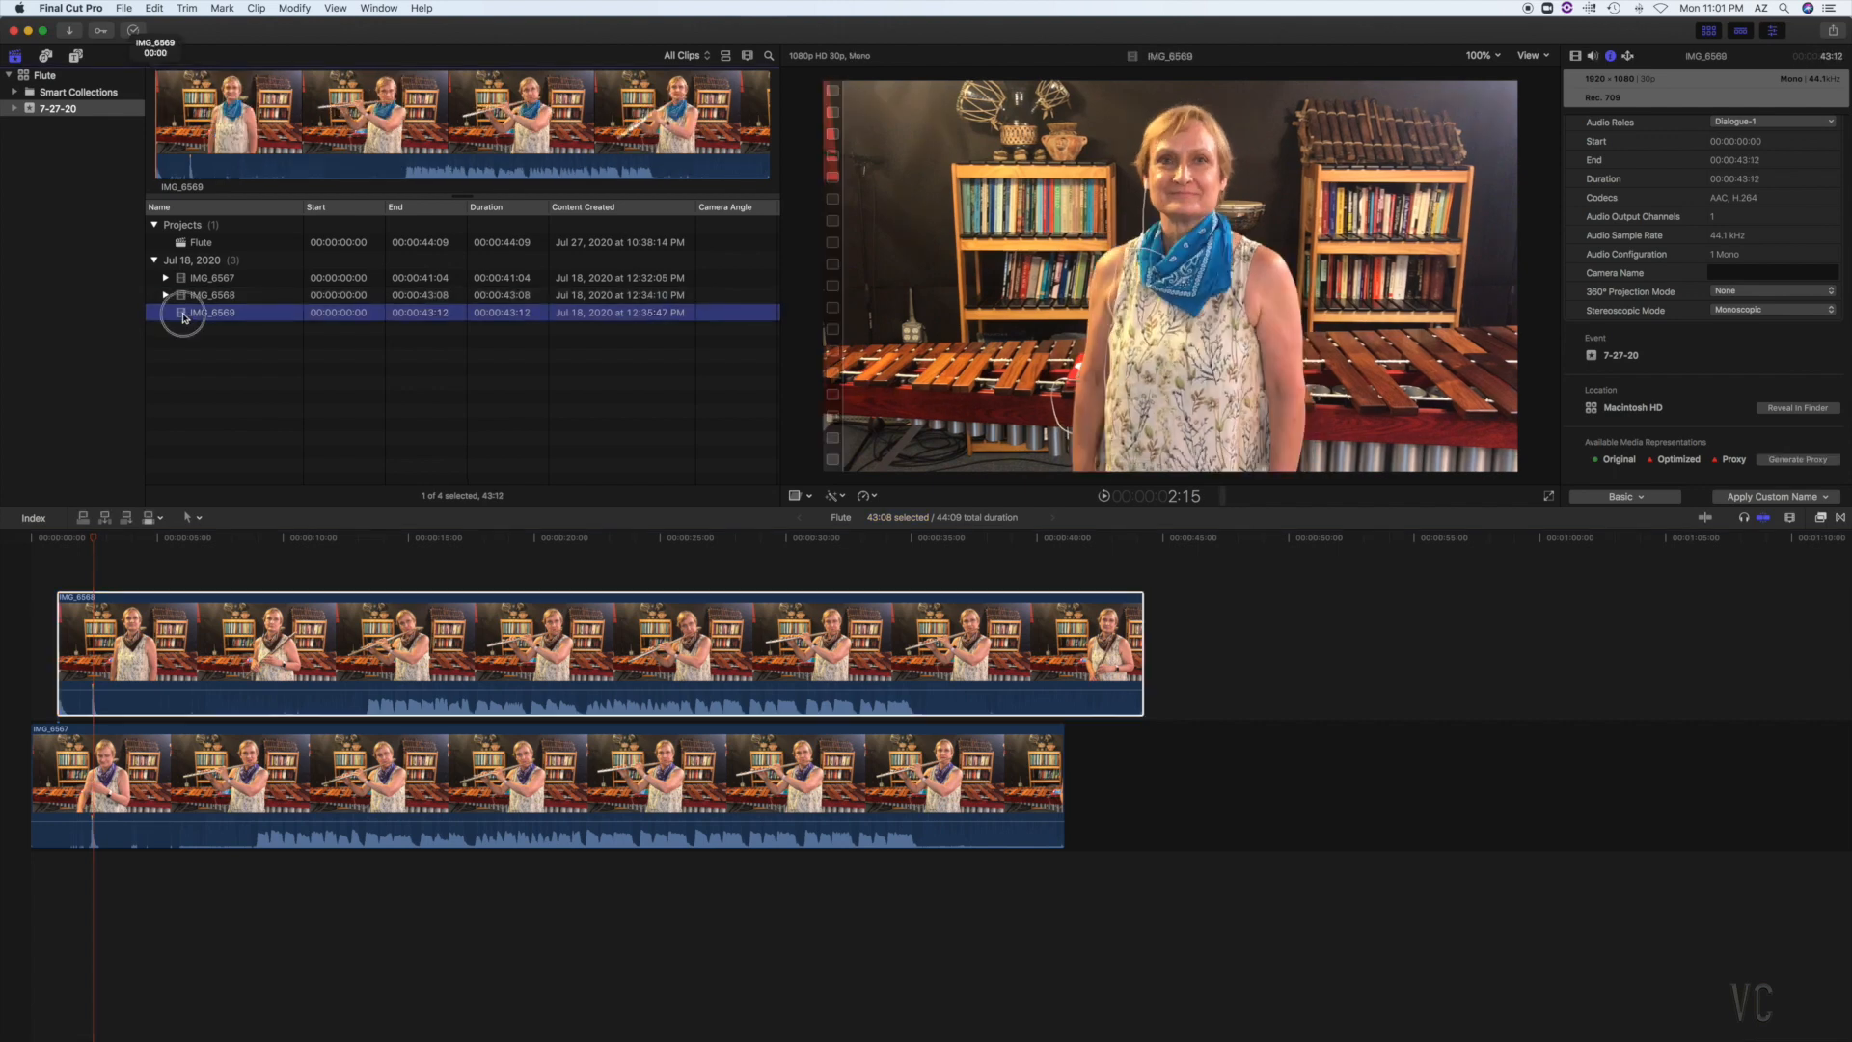
left_click_drag(182, 311, 38, 611)
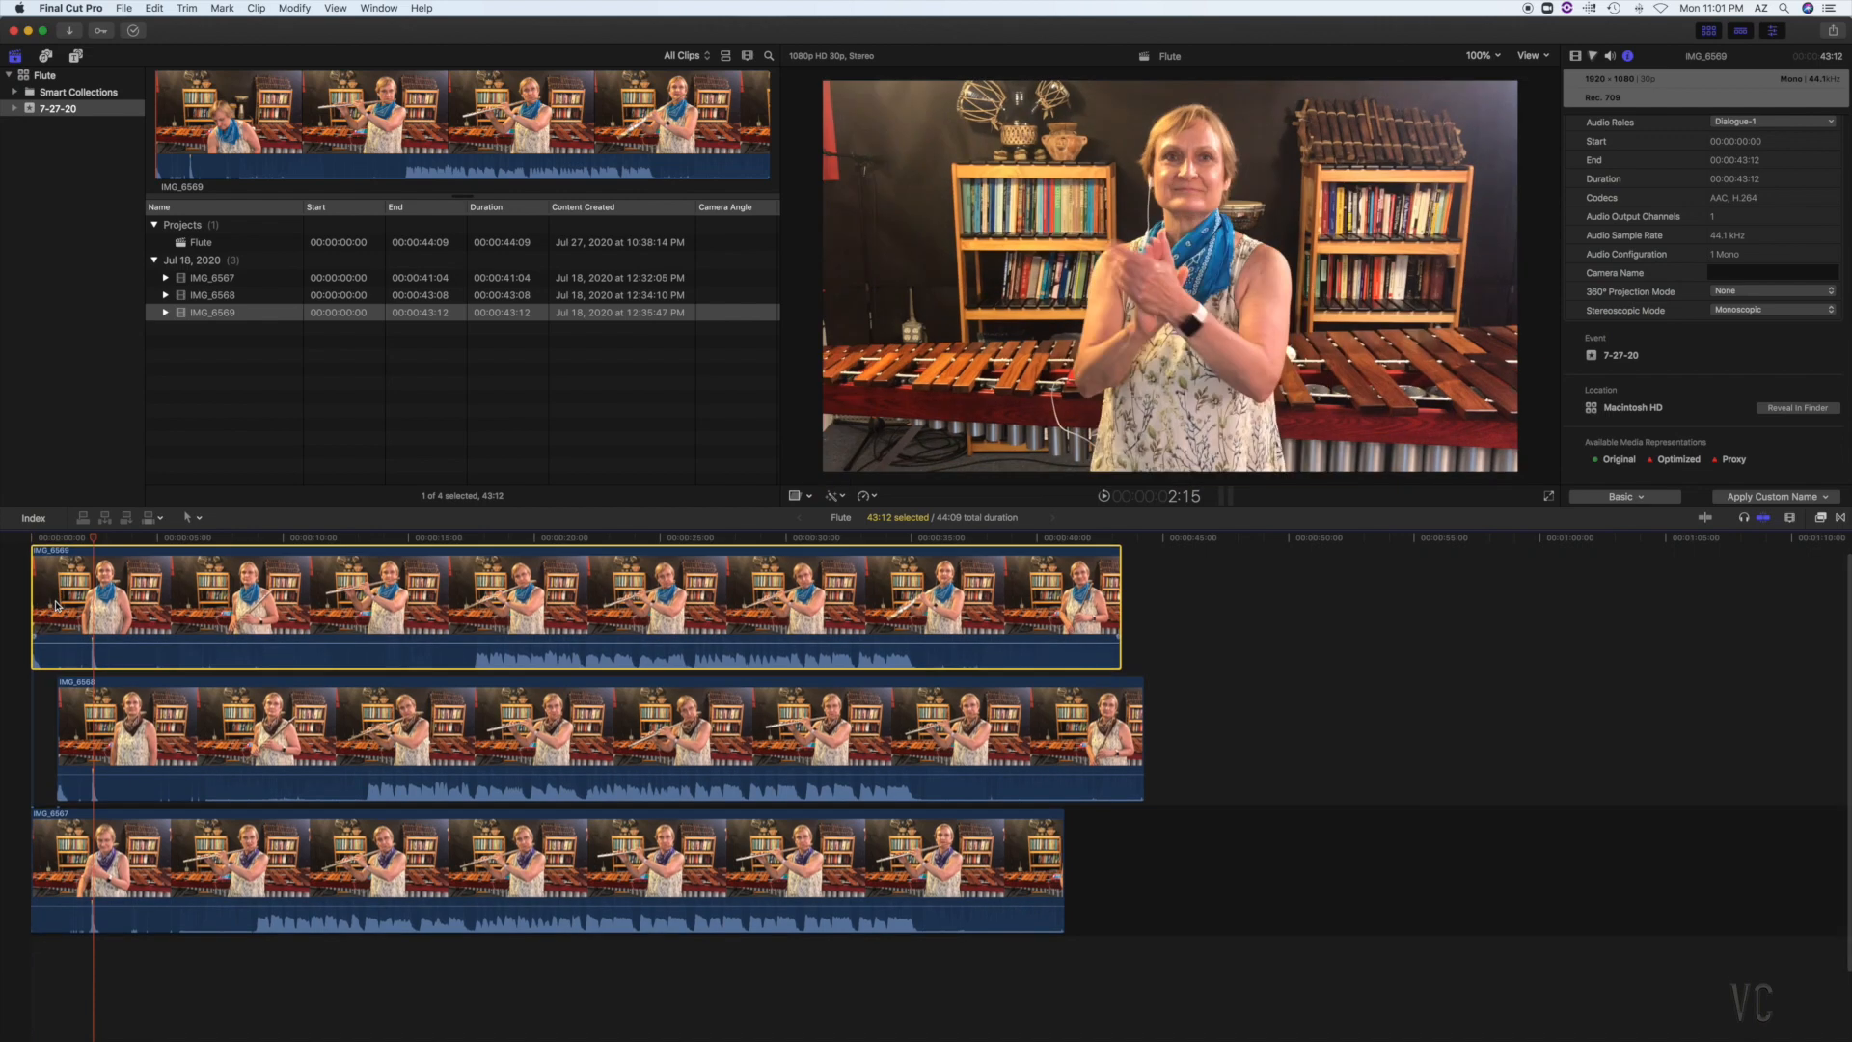
key("period")
key("period")
key("period")
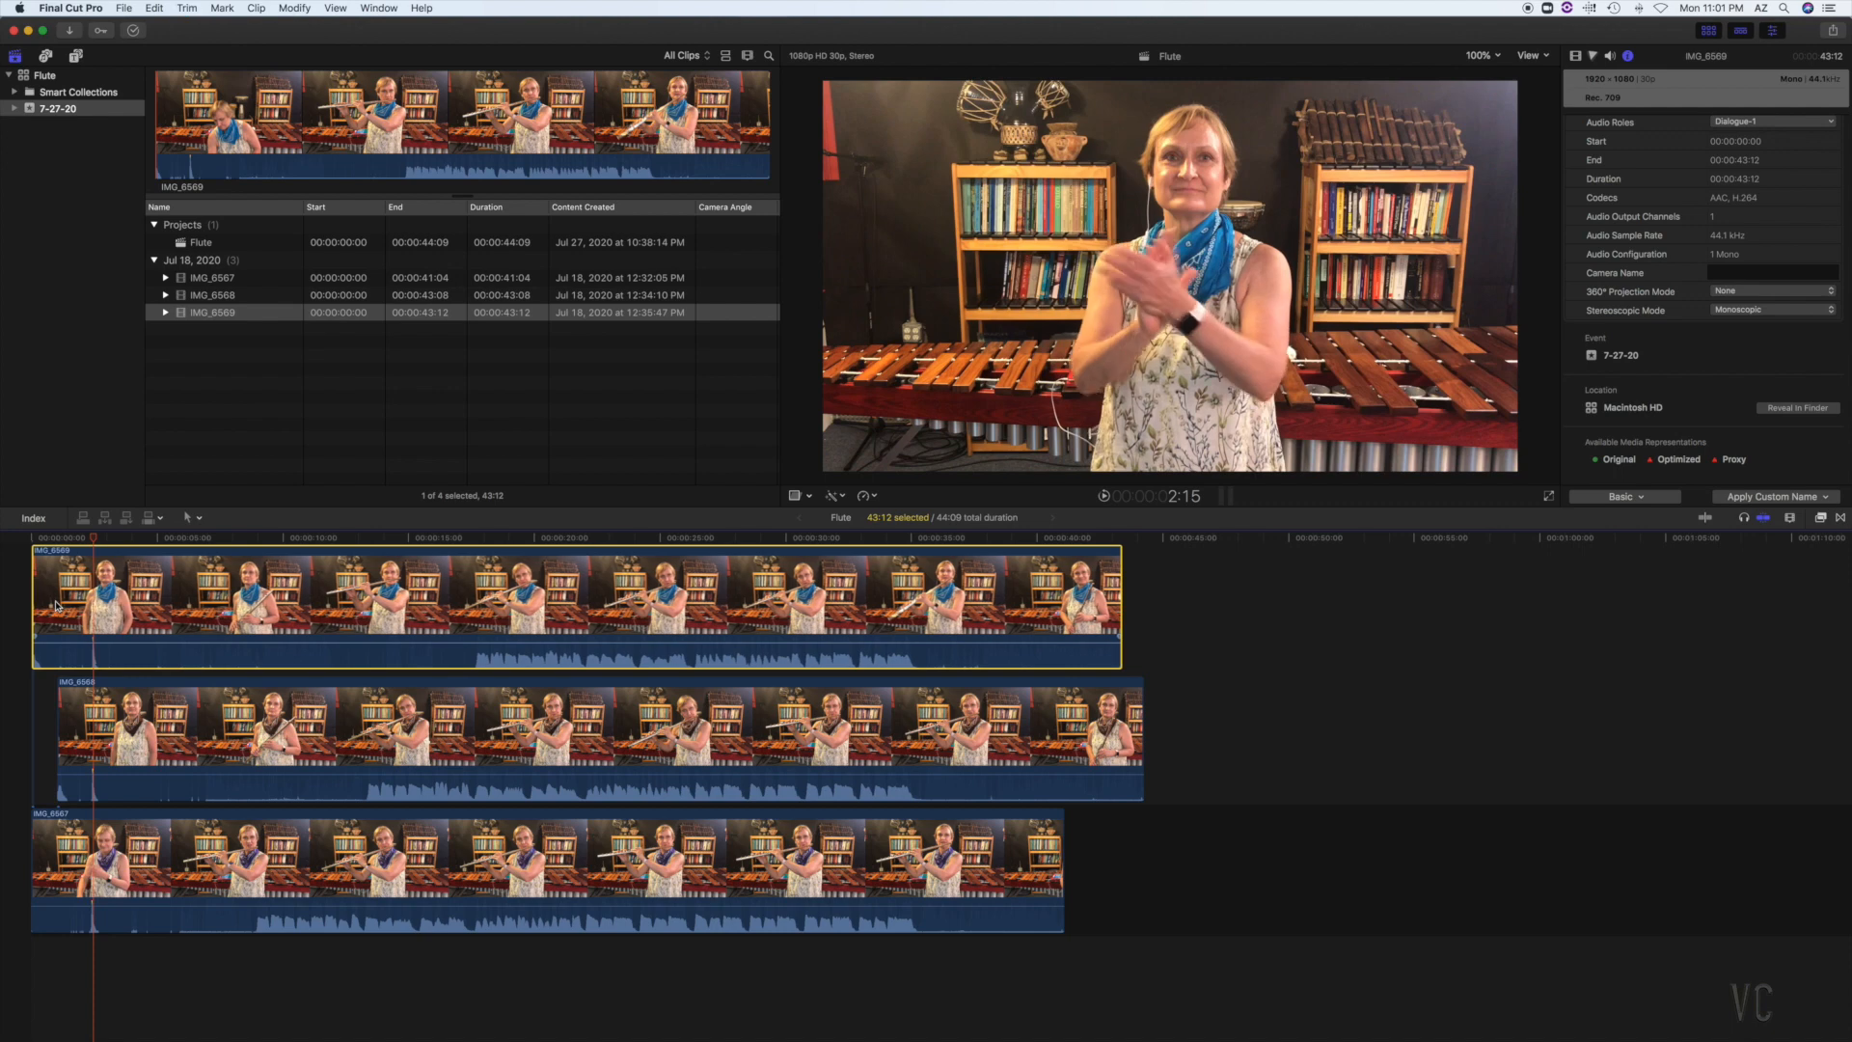
key("comma")
key("comma")
key("comma")
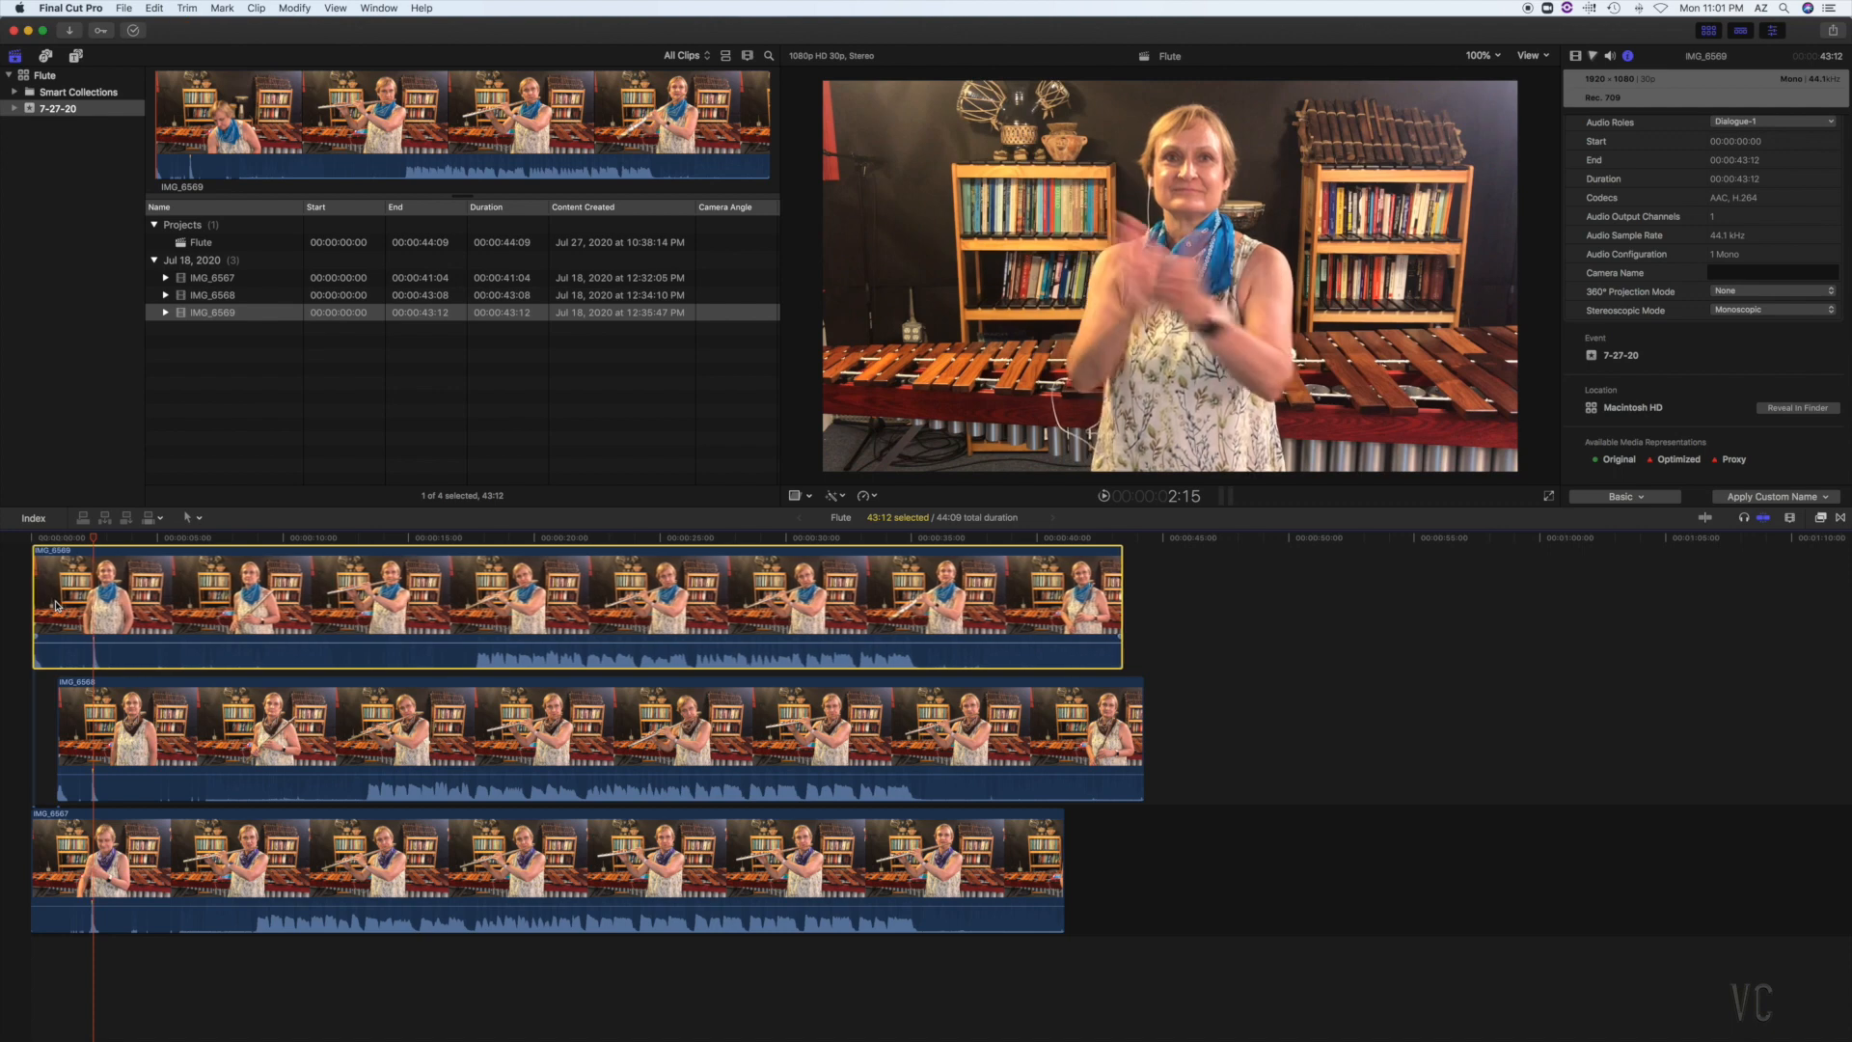
key("comma")
key("comma")
key("comma")
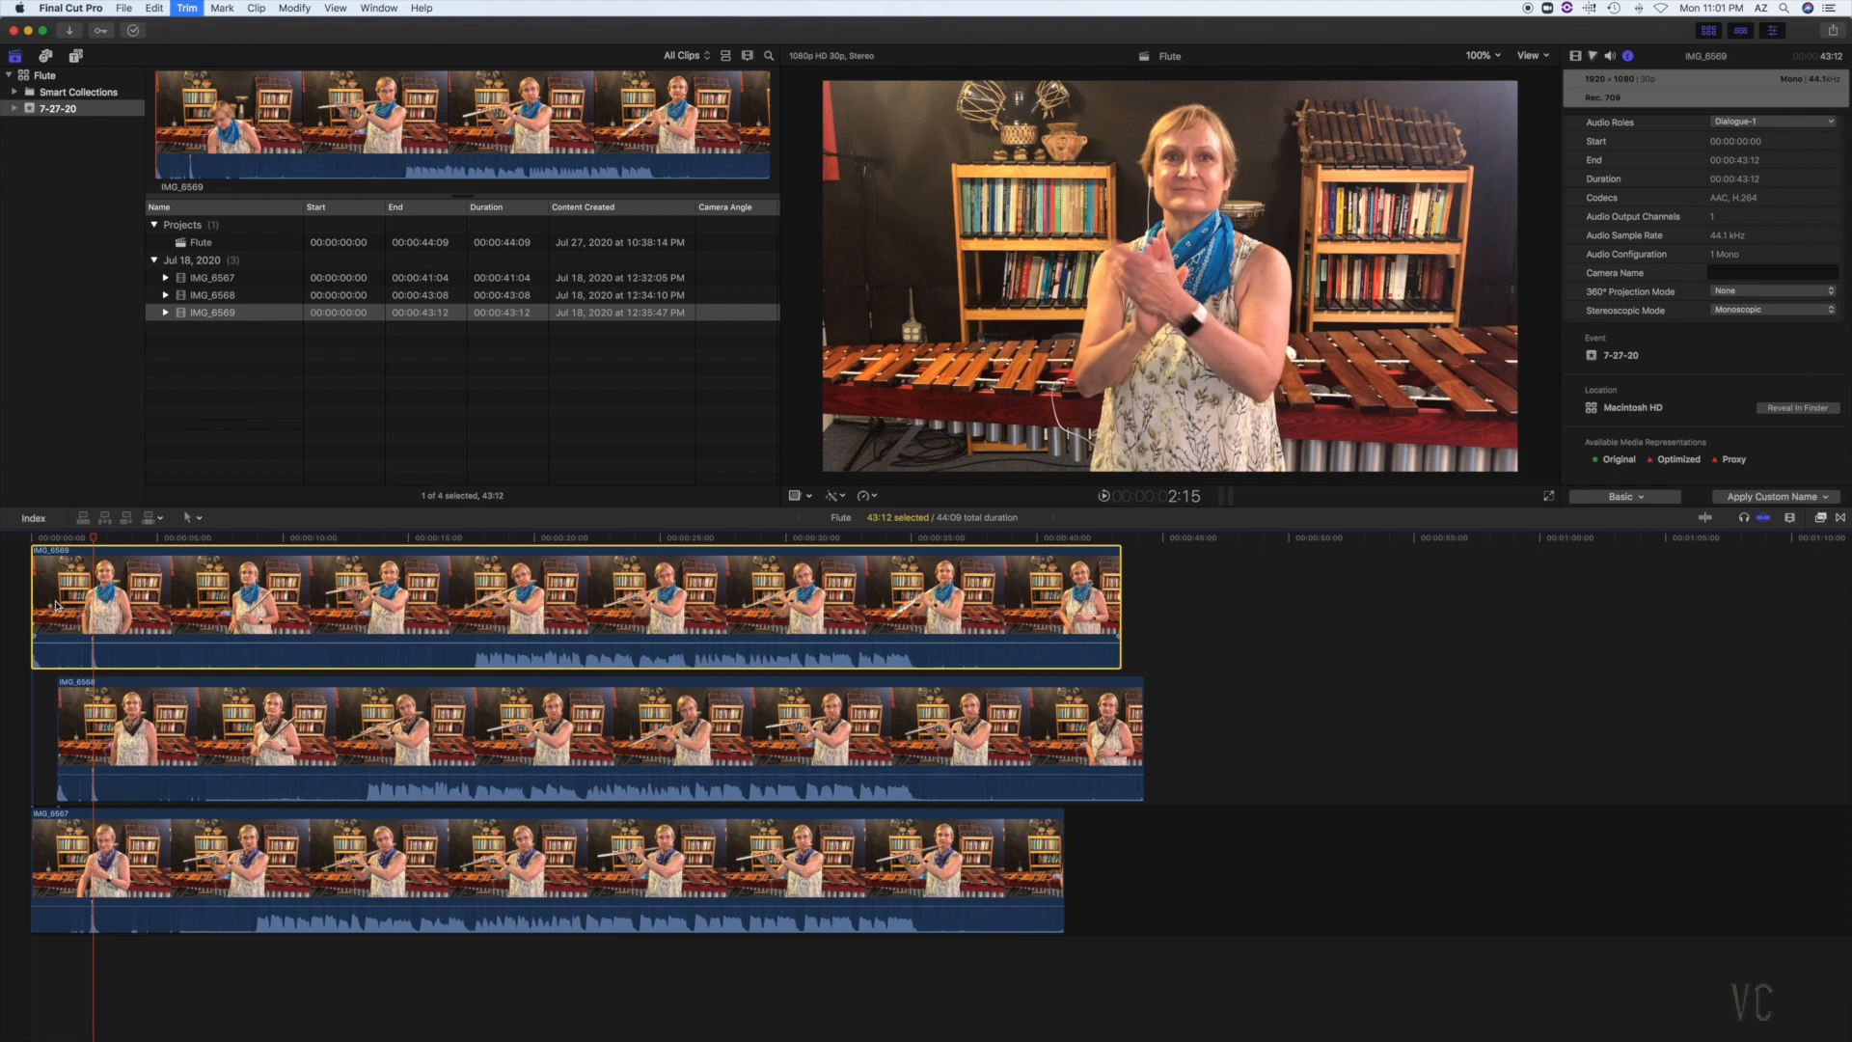
- Fine-tune IMG_6569's timing by nudging it a few frames later and back until its clap meets the playhead at 2:15
key("period")
key("period")
key("period")
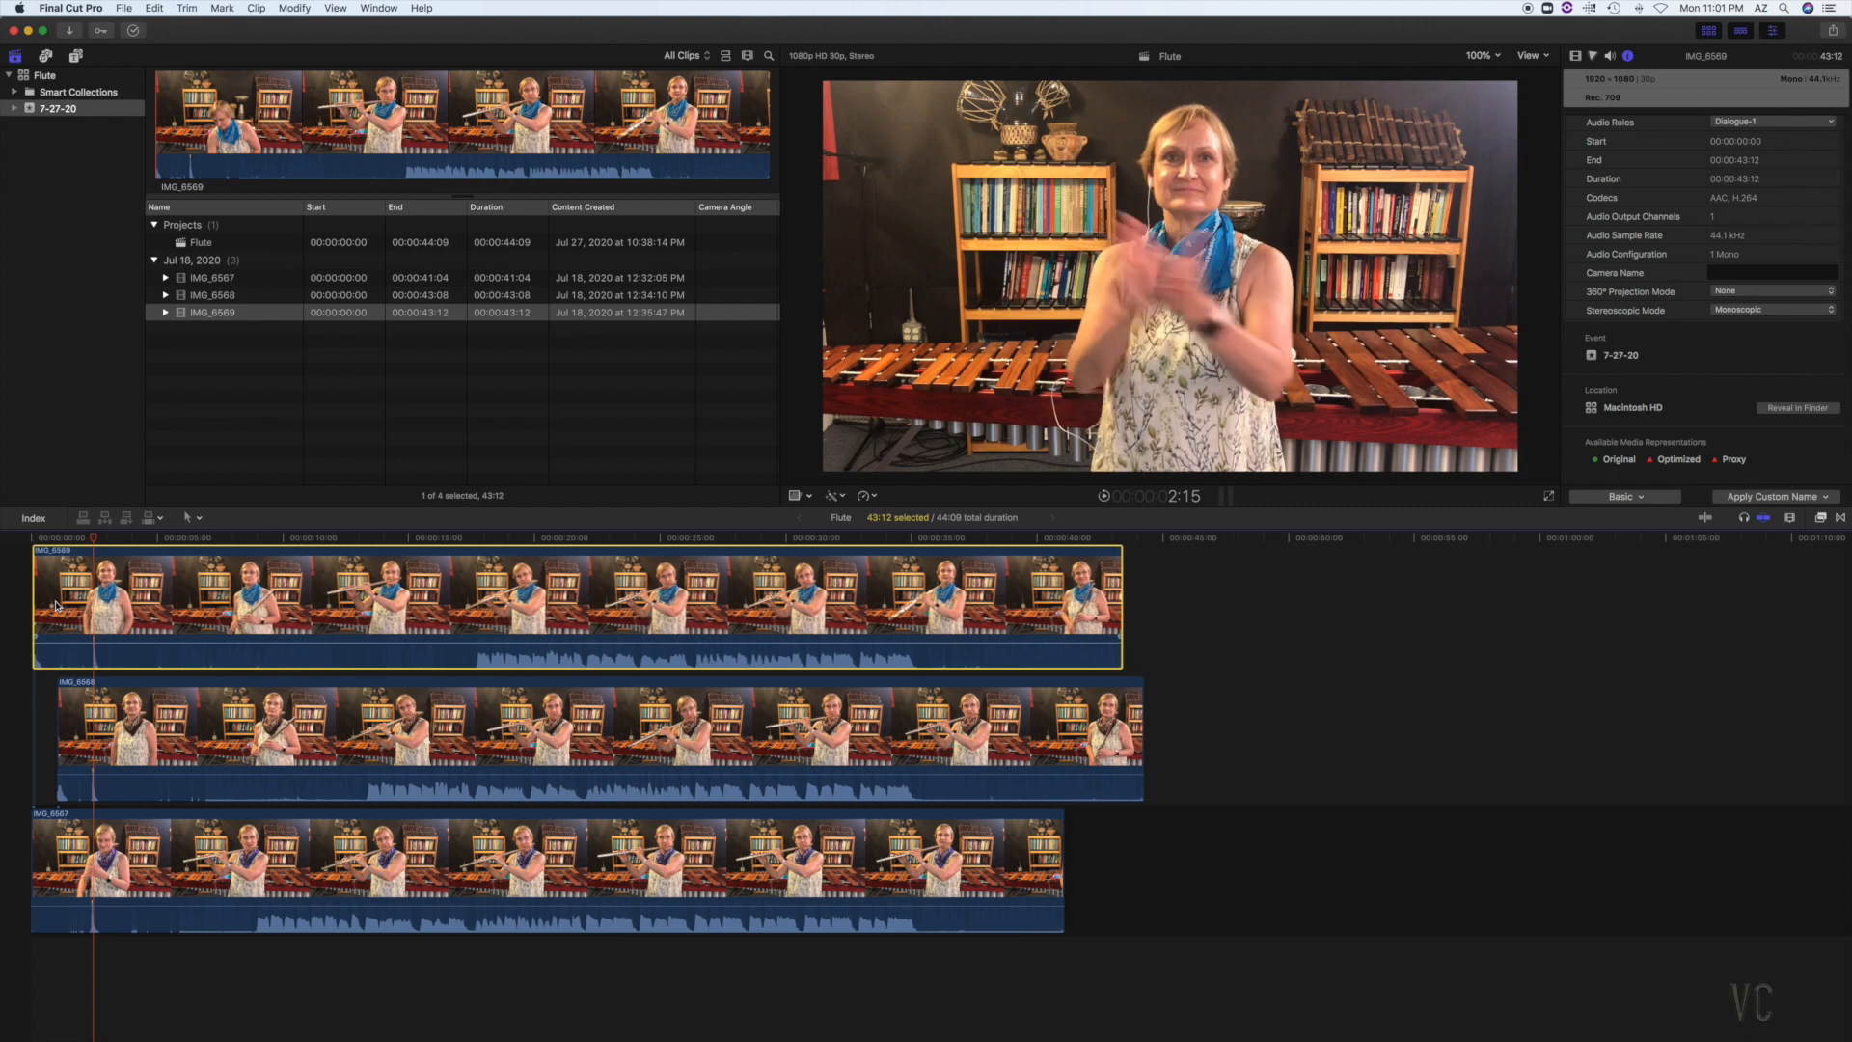
key("comma")
key("comma")
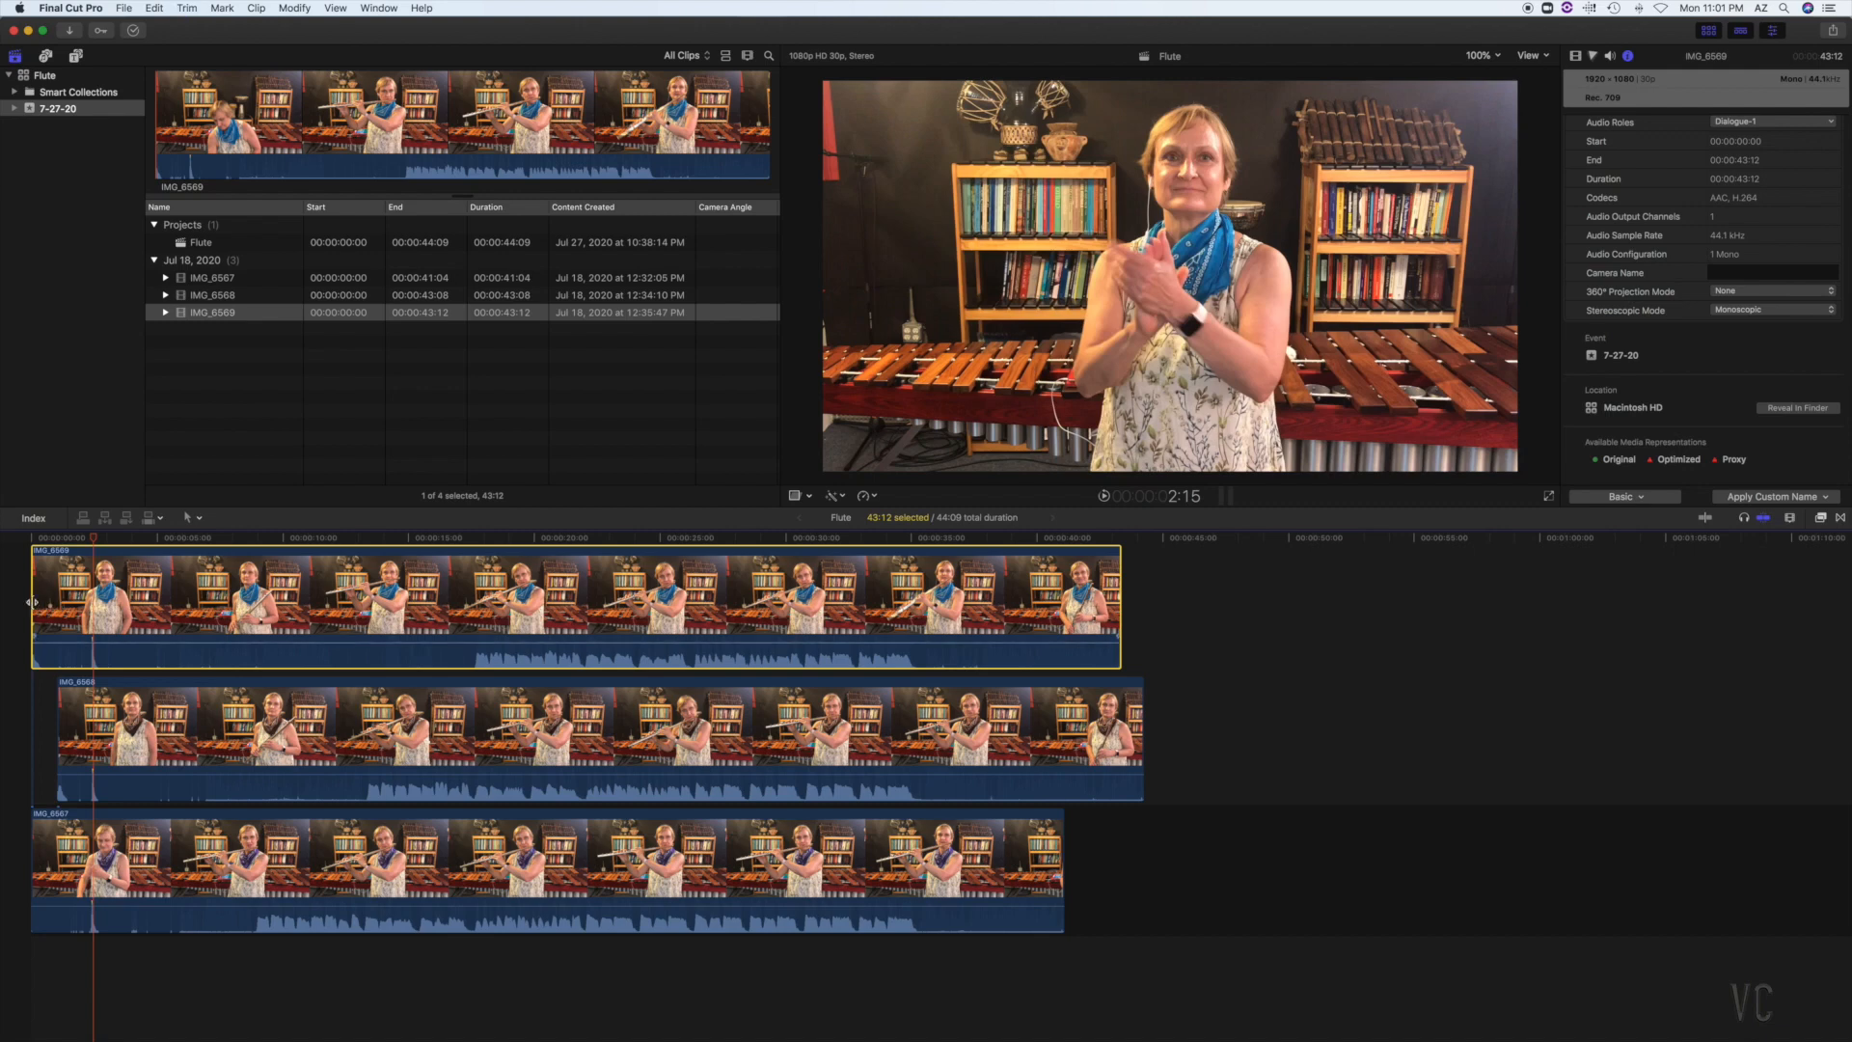
- Trim about 18 frames off the start of IMG_6569 and play the timeline up to 14:24
left_click_drag(32, 602, 46, 604)
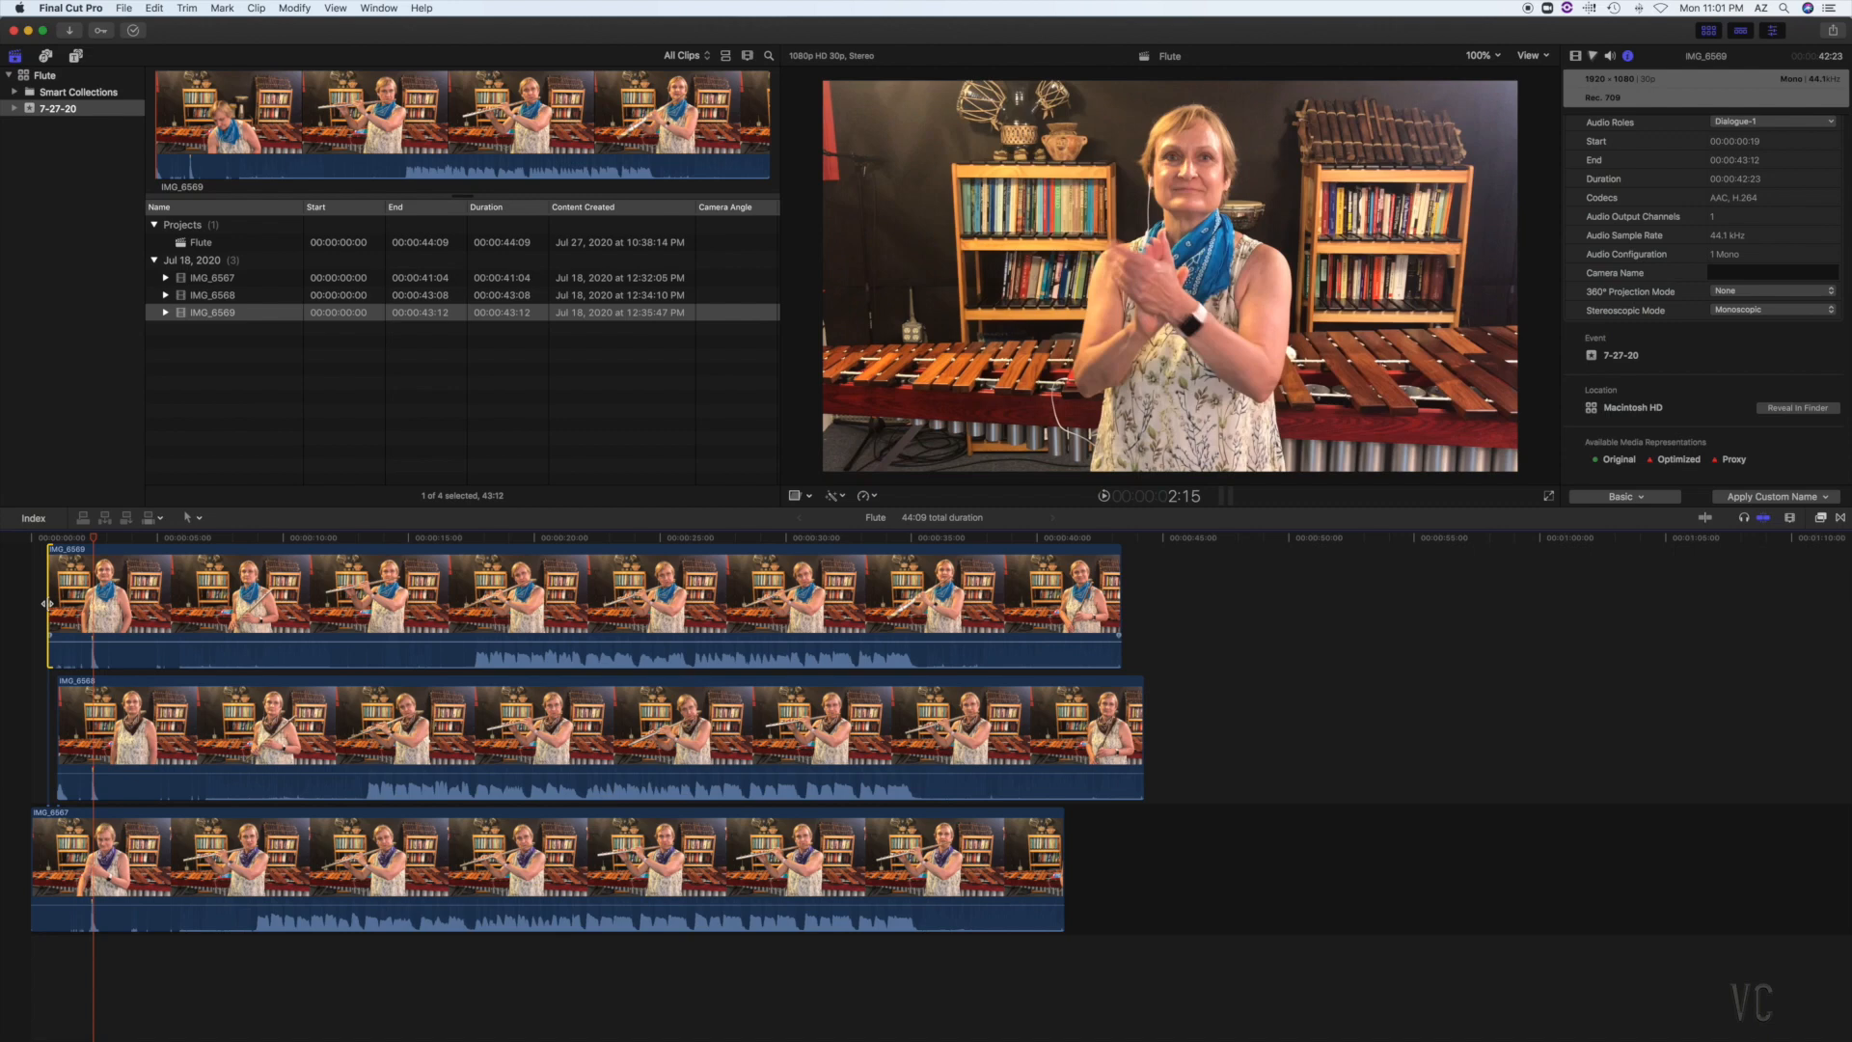
left_click(46, 604)
key("space")
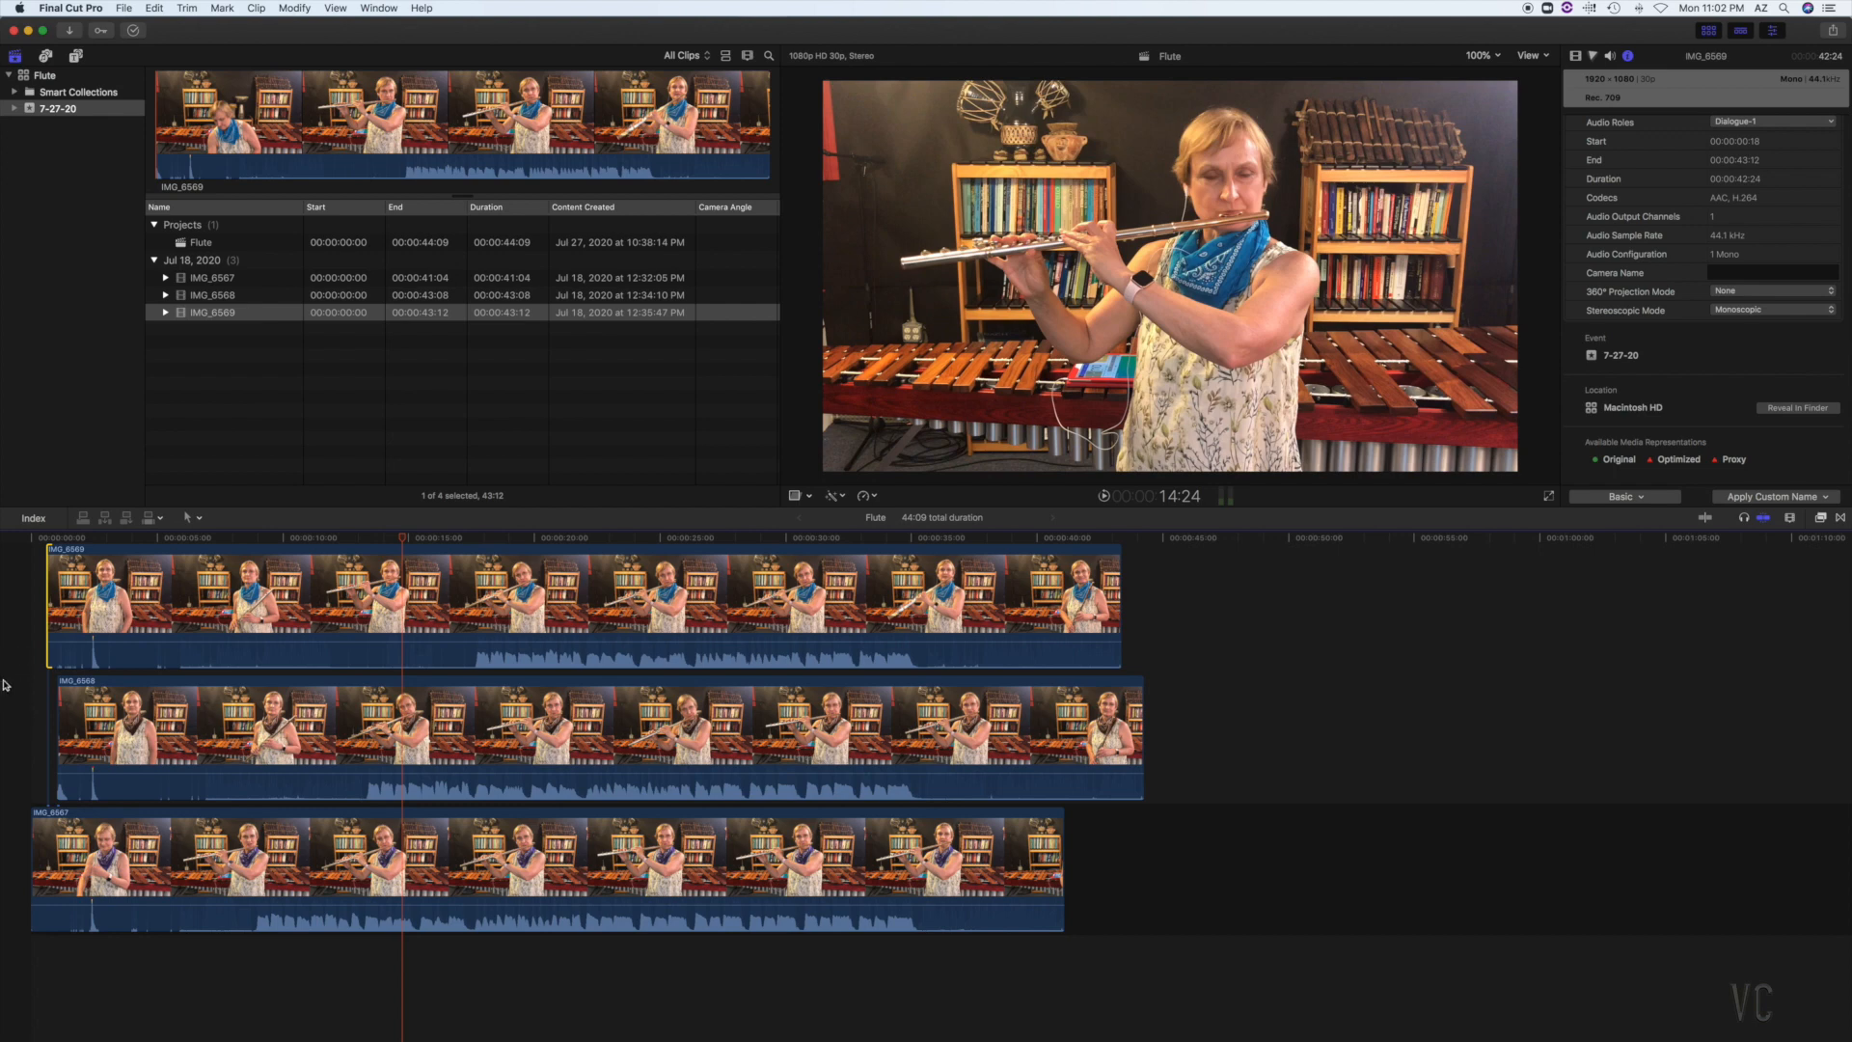
- Transform IMG_6569, scaling it to less than half size and placing it in the lower-right corner of the video frame
left_click(345, 602)
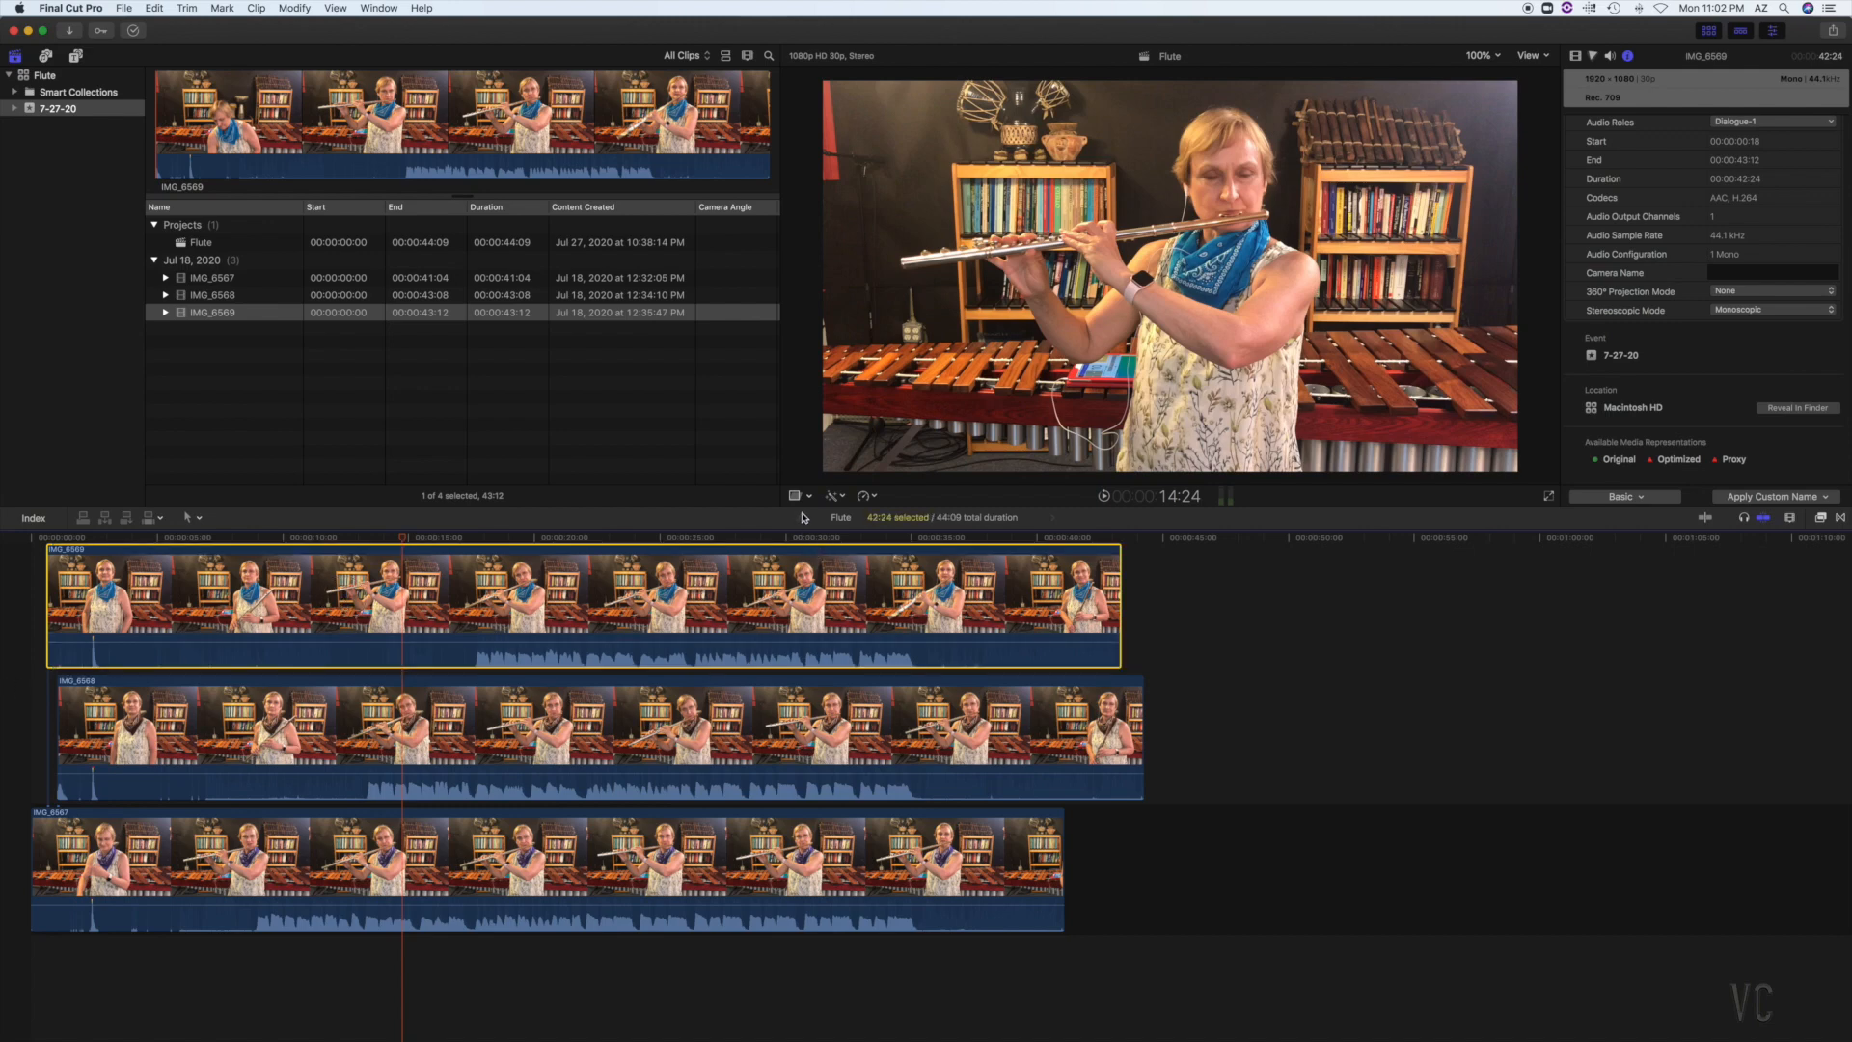
left_click(811, 499)
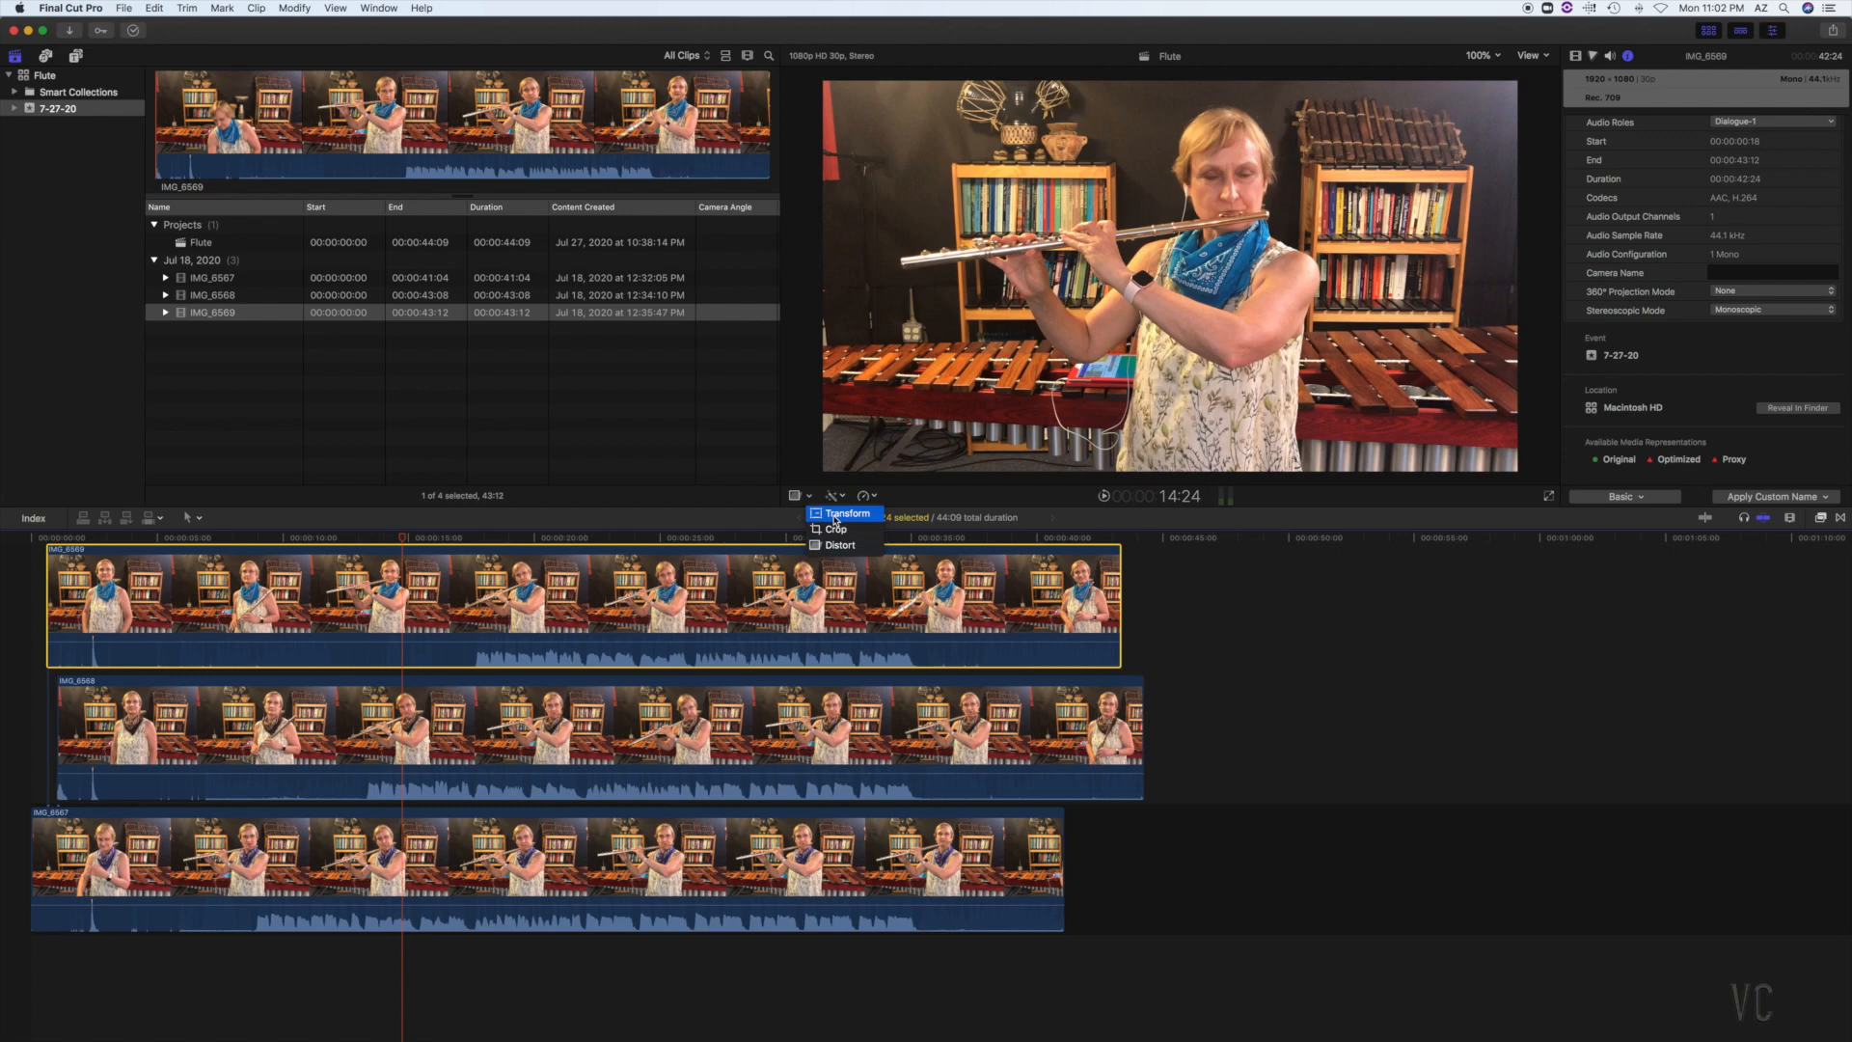
left_click(835, 517)
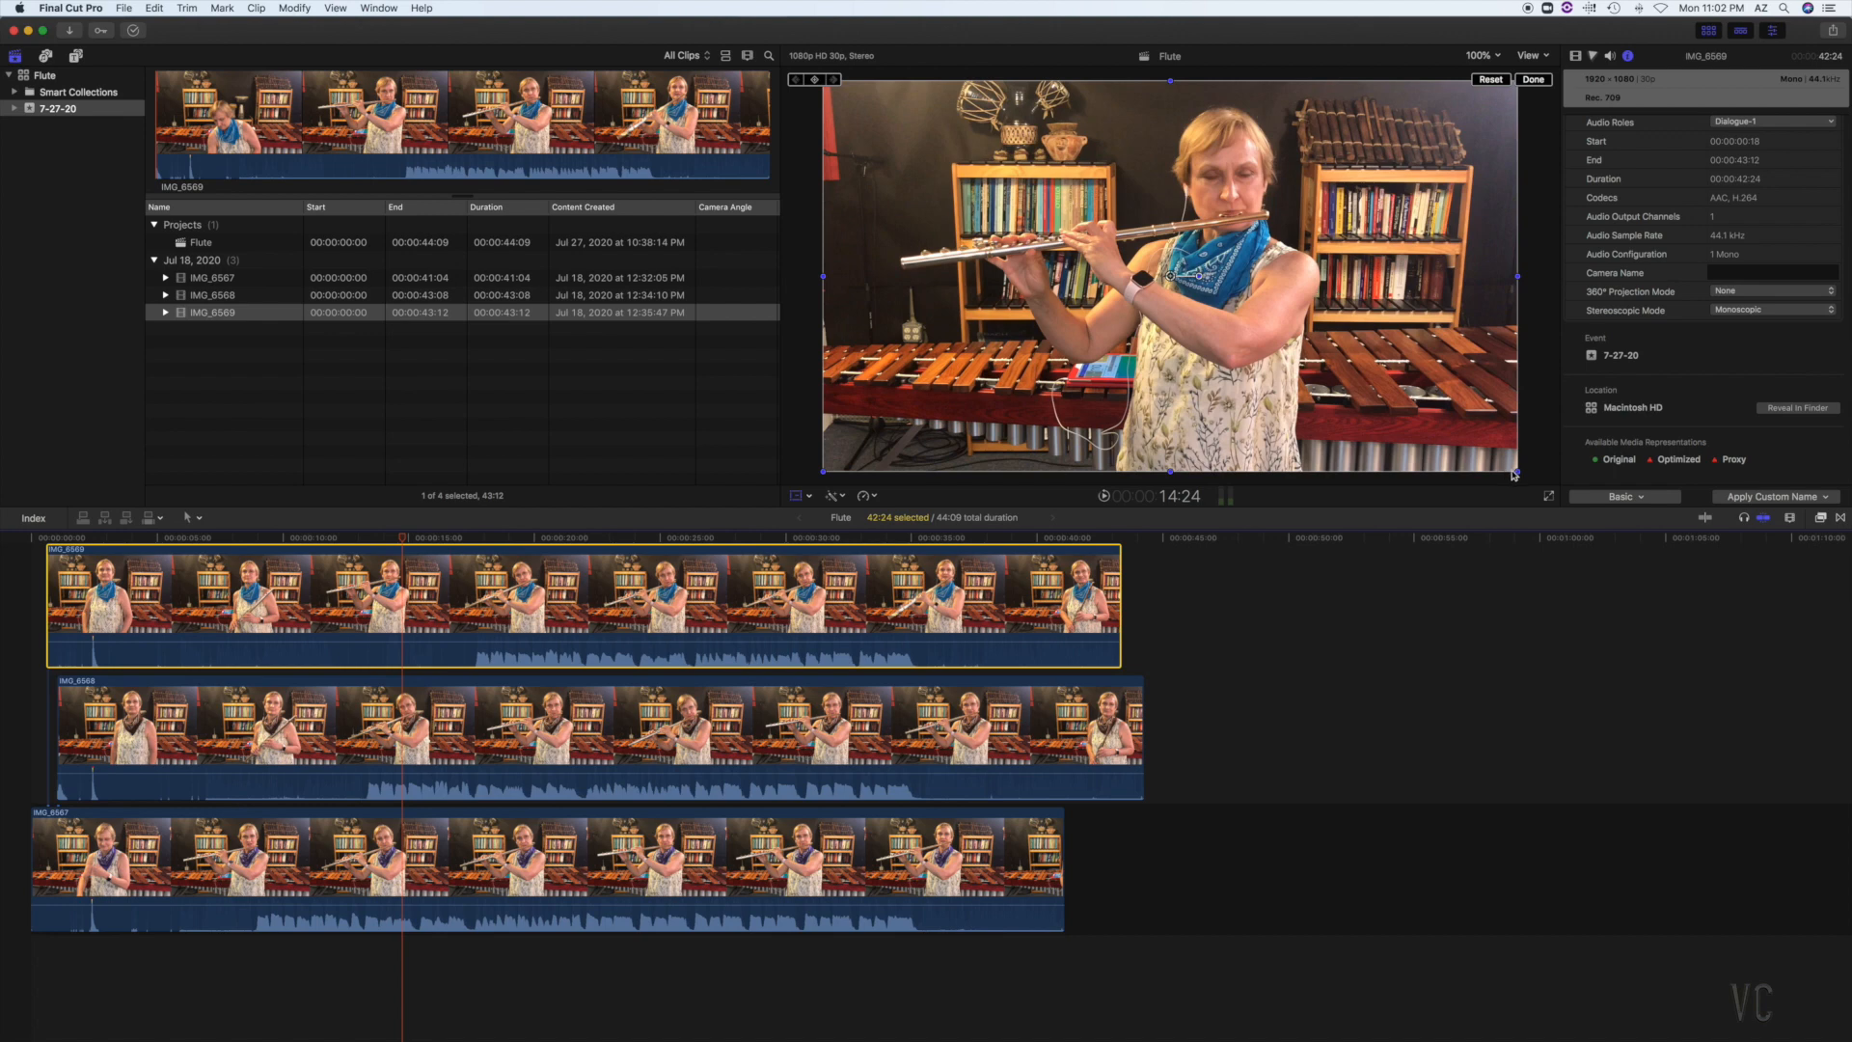
left_click_drag(1514, 473, 1315, 358)
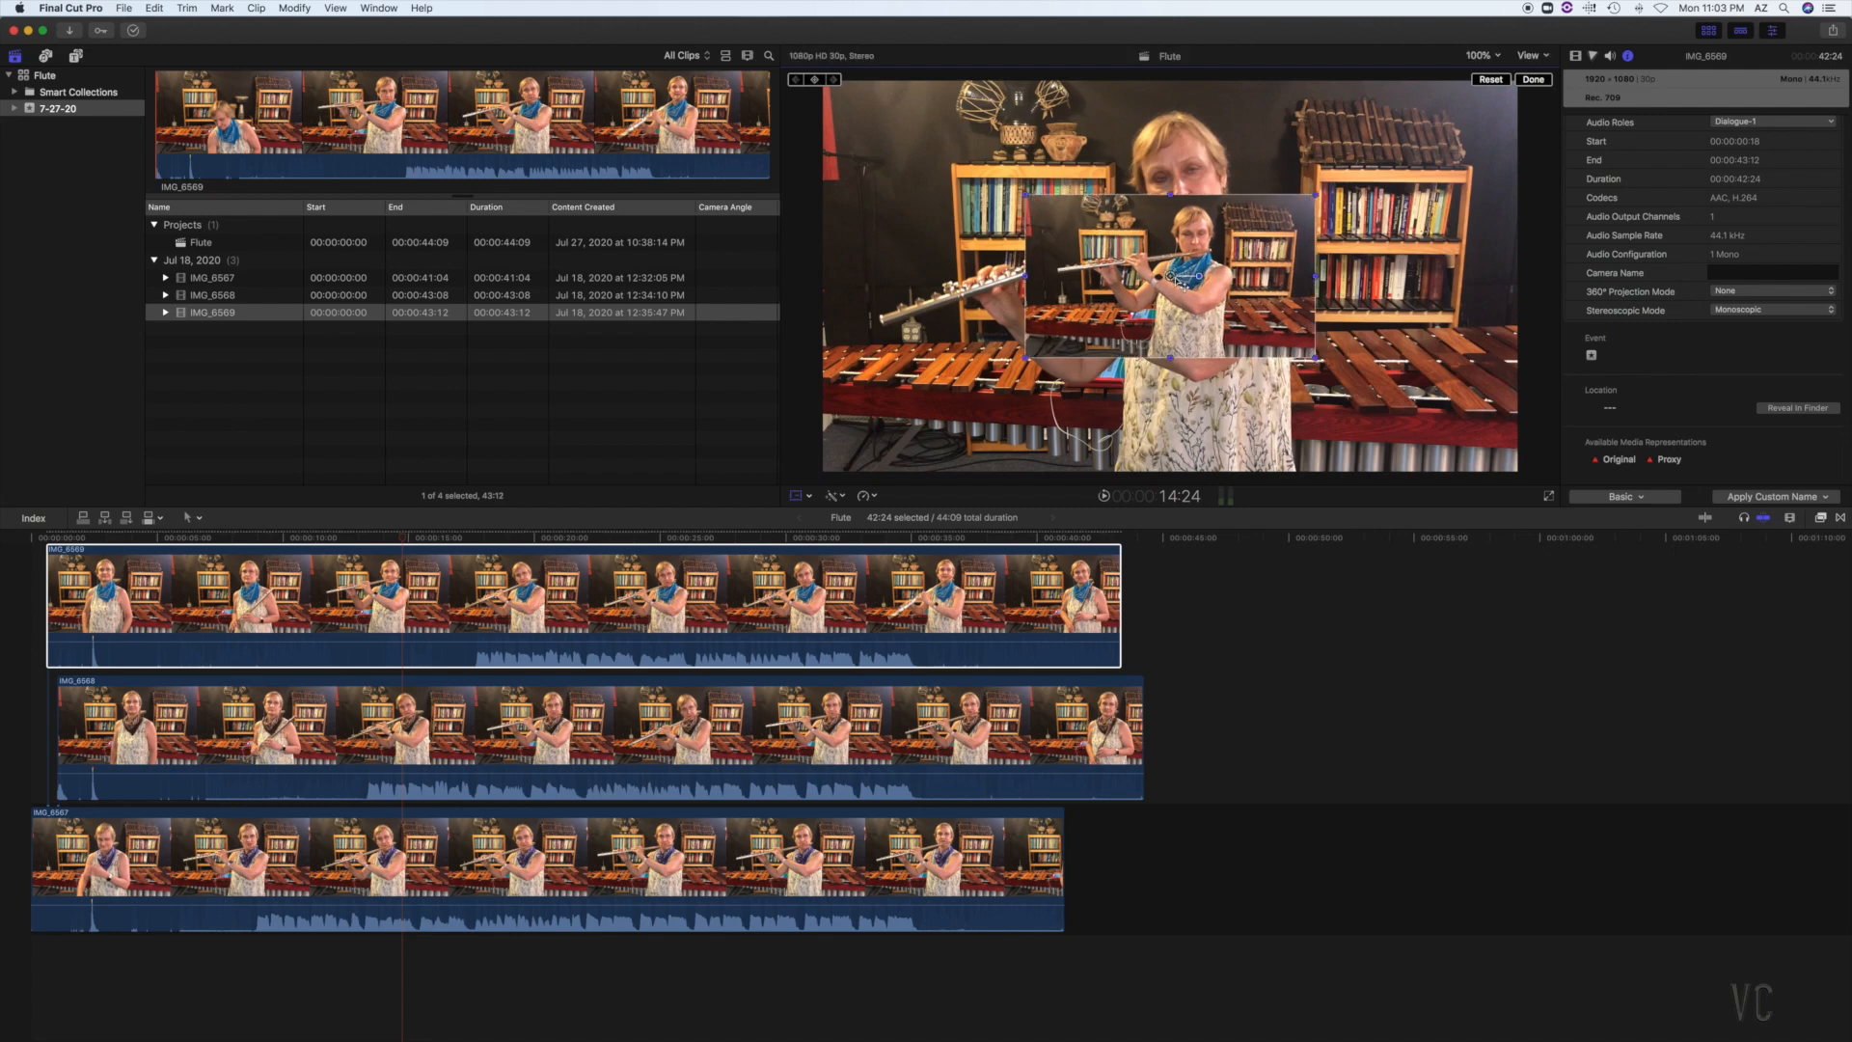
left_click_drag(1170, 277, 1374, 405)
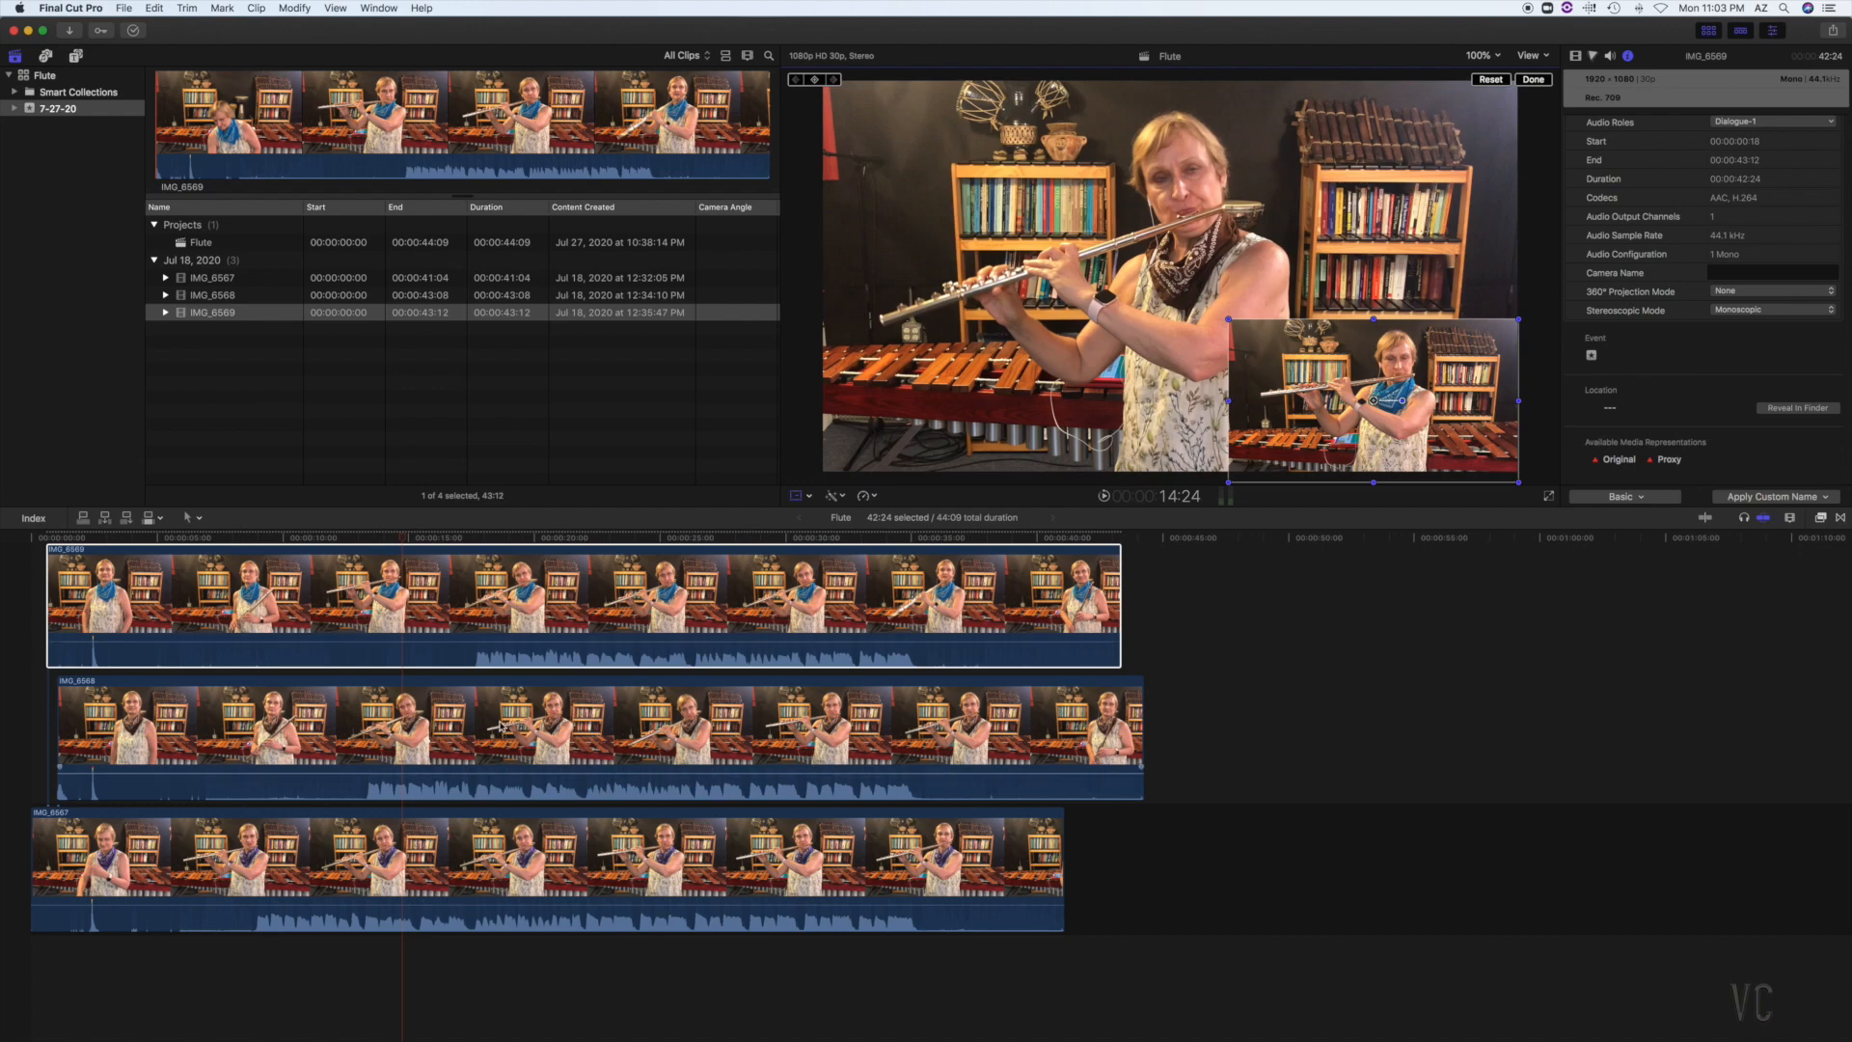
- Transform IMG_6568, scaling it to less than half size and placing it in the upper-left corner of the video frame
left_click(500, 725)
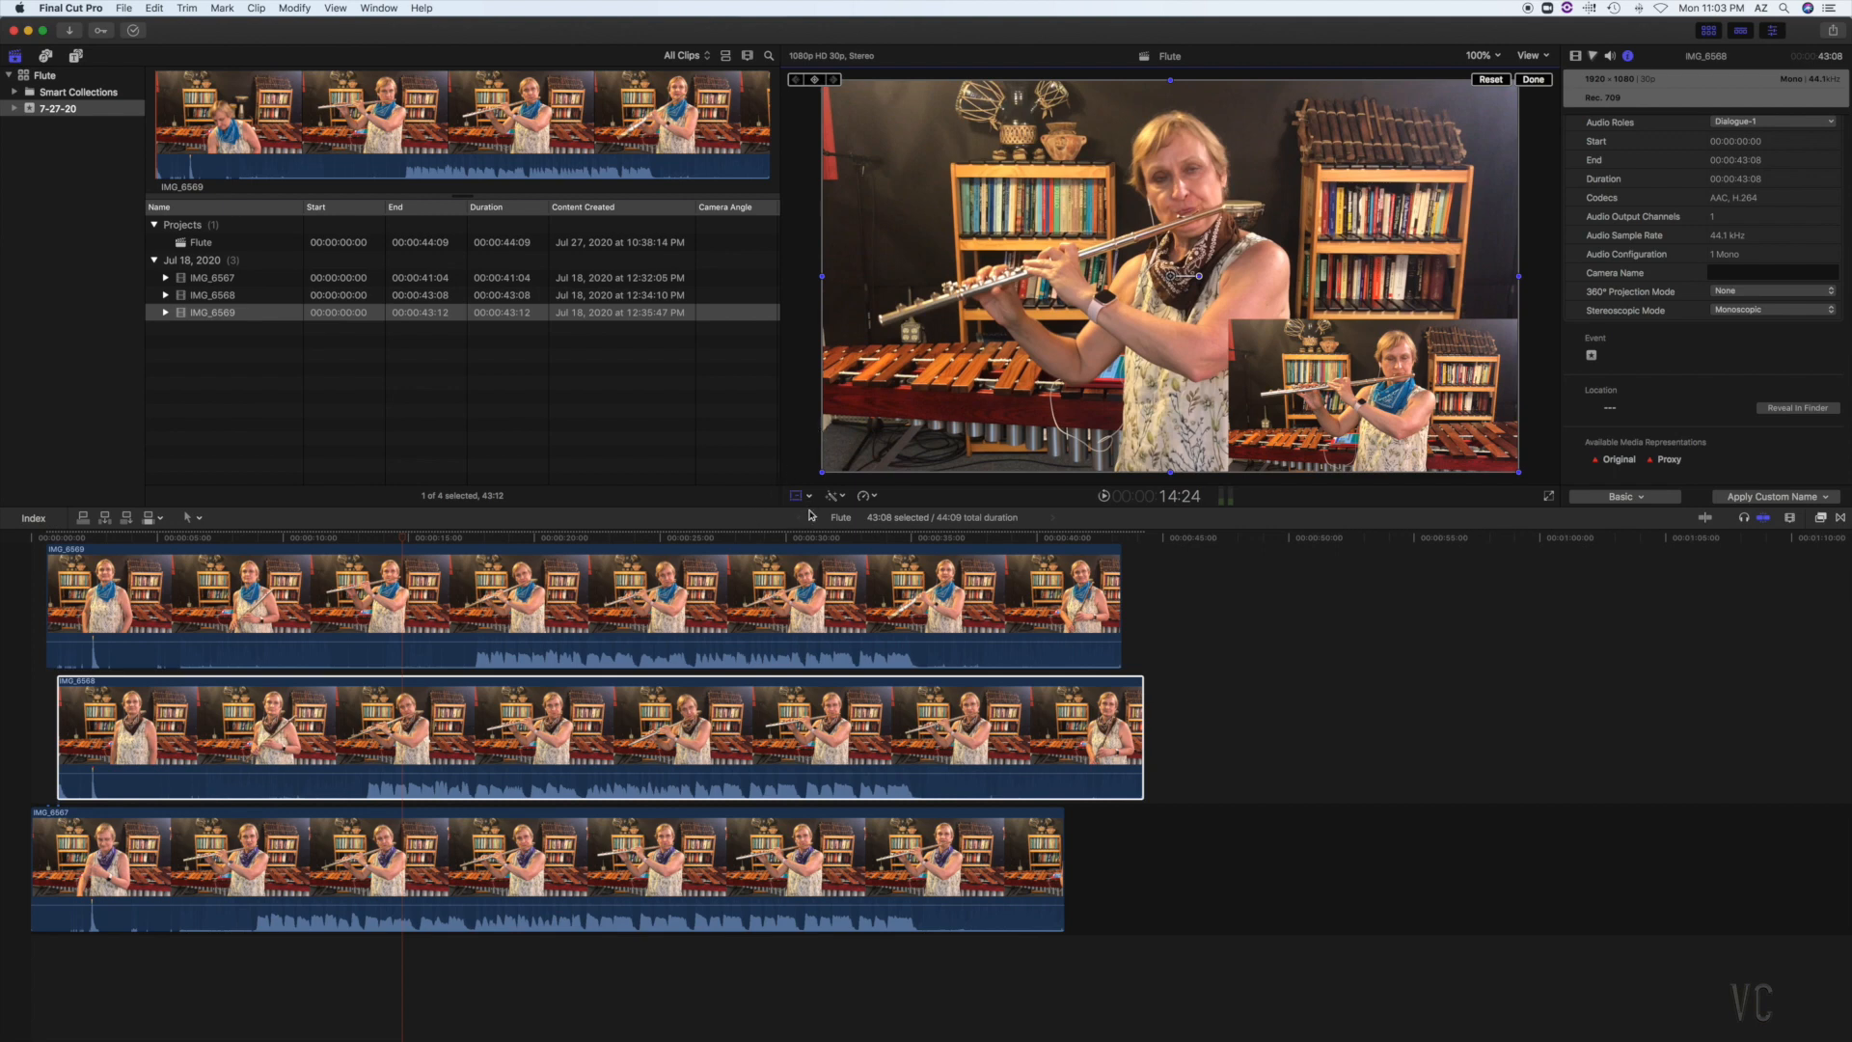
left_click(635, 736)
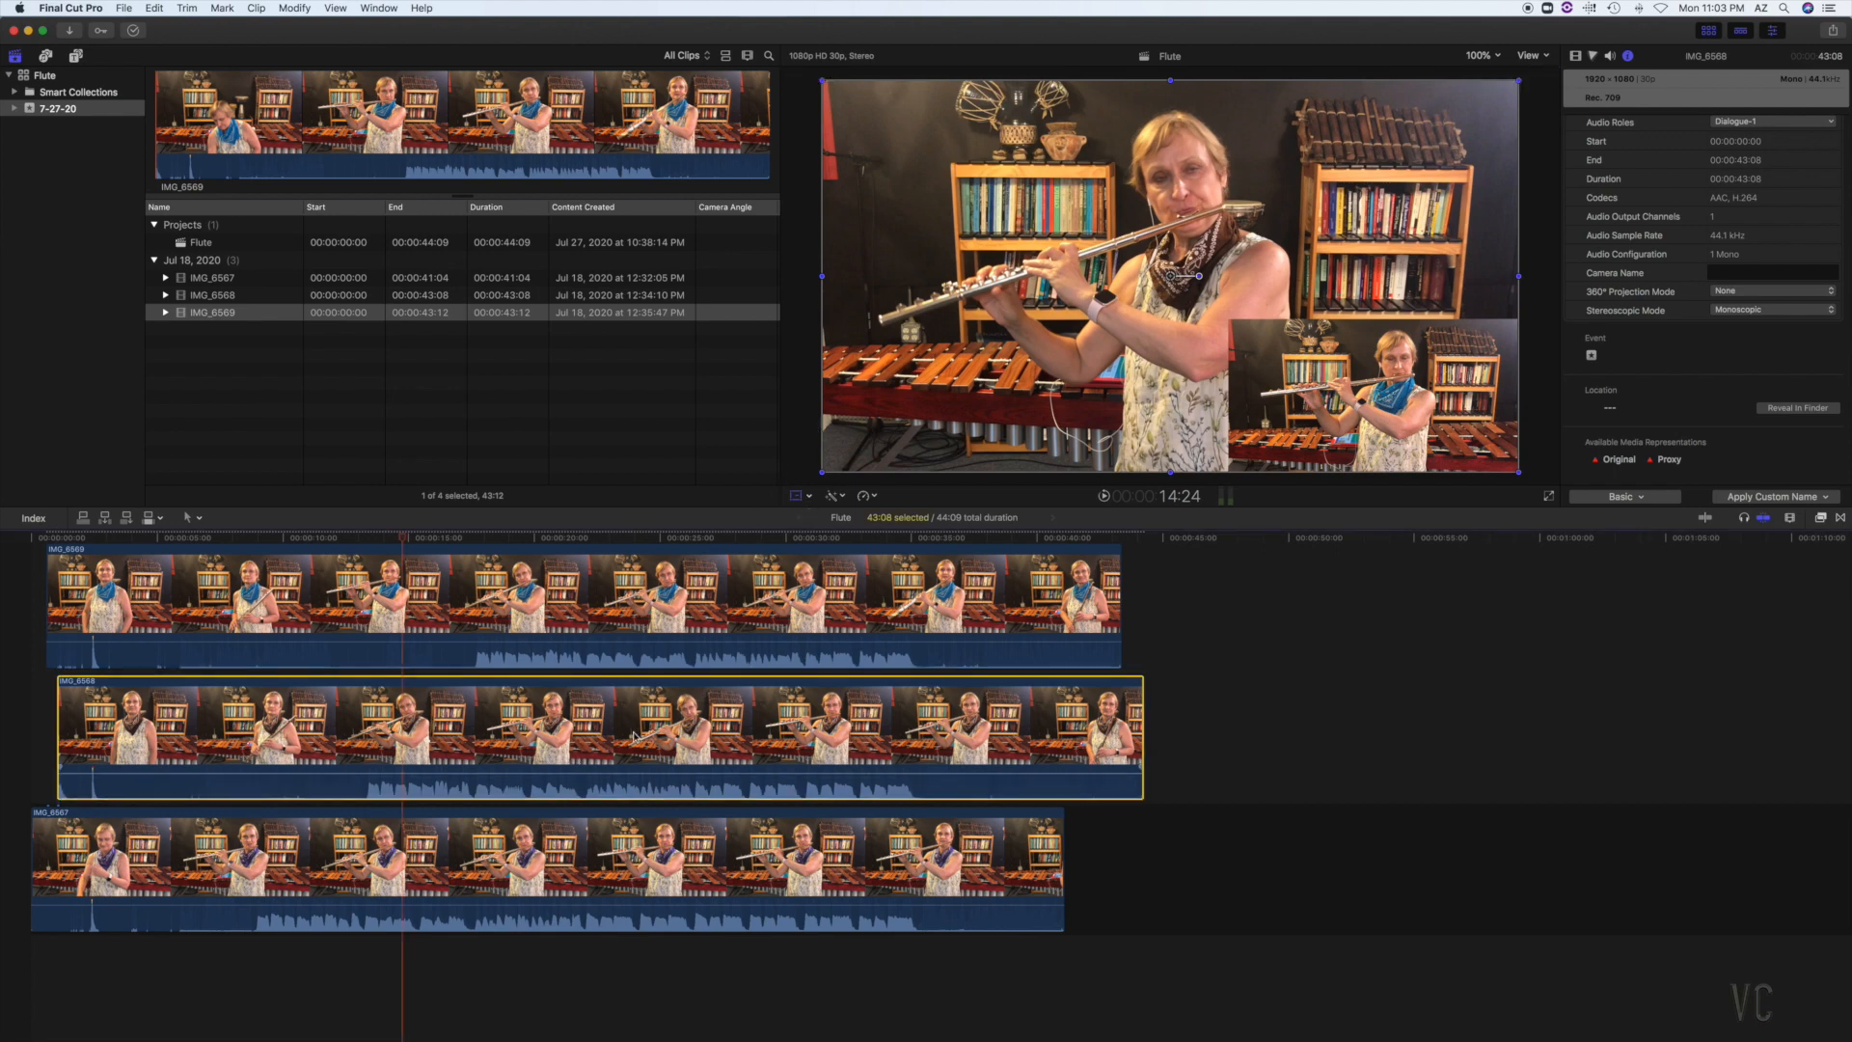
left_click(811, 498)
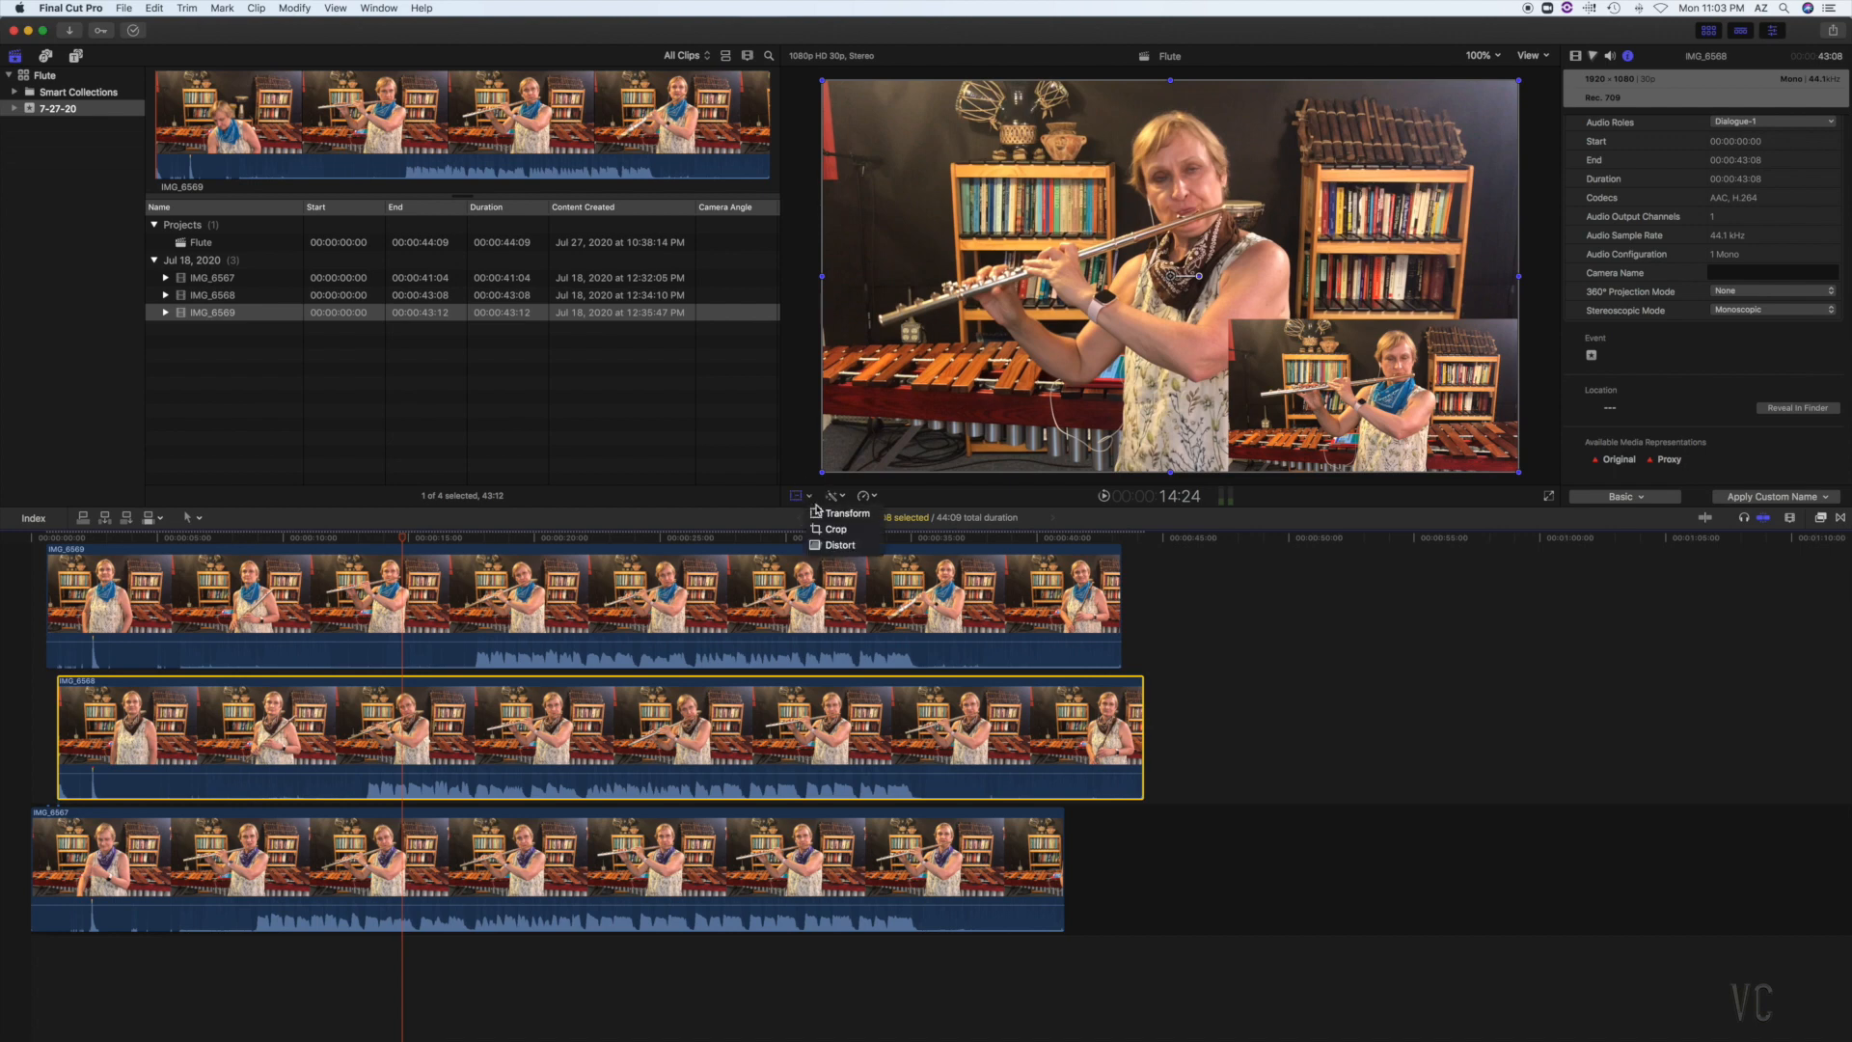
left_click(808, 473)
left_click_drag(818, 473, 1034, 326)
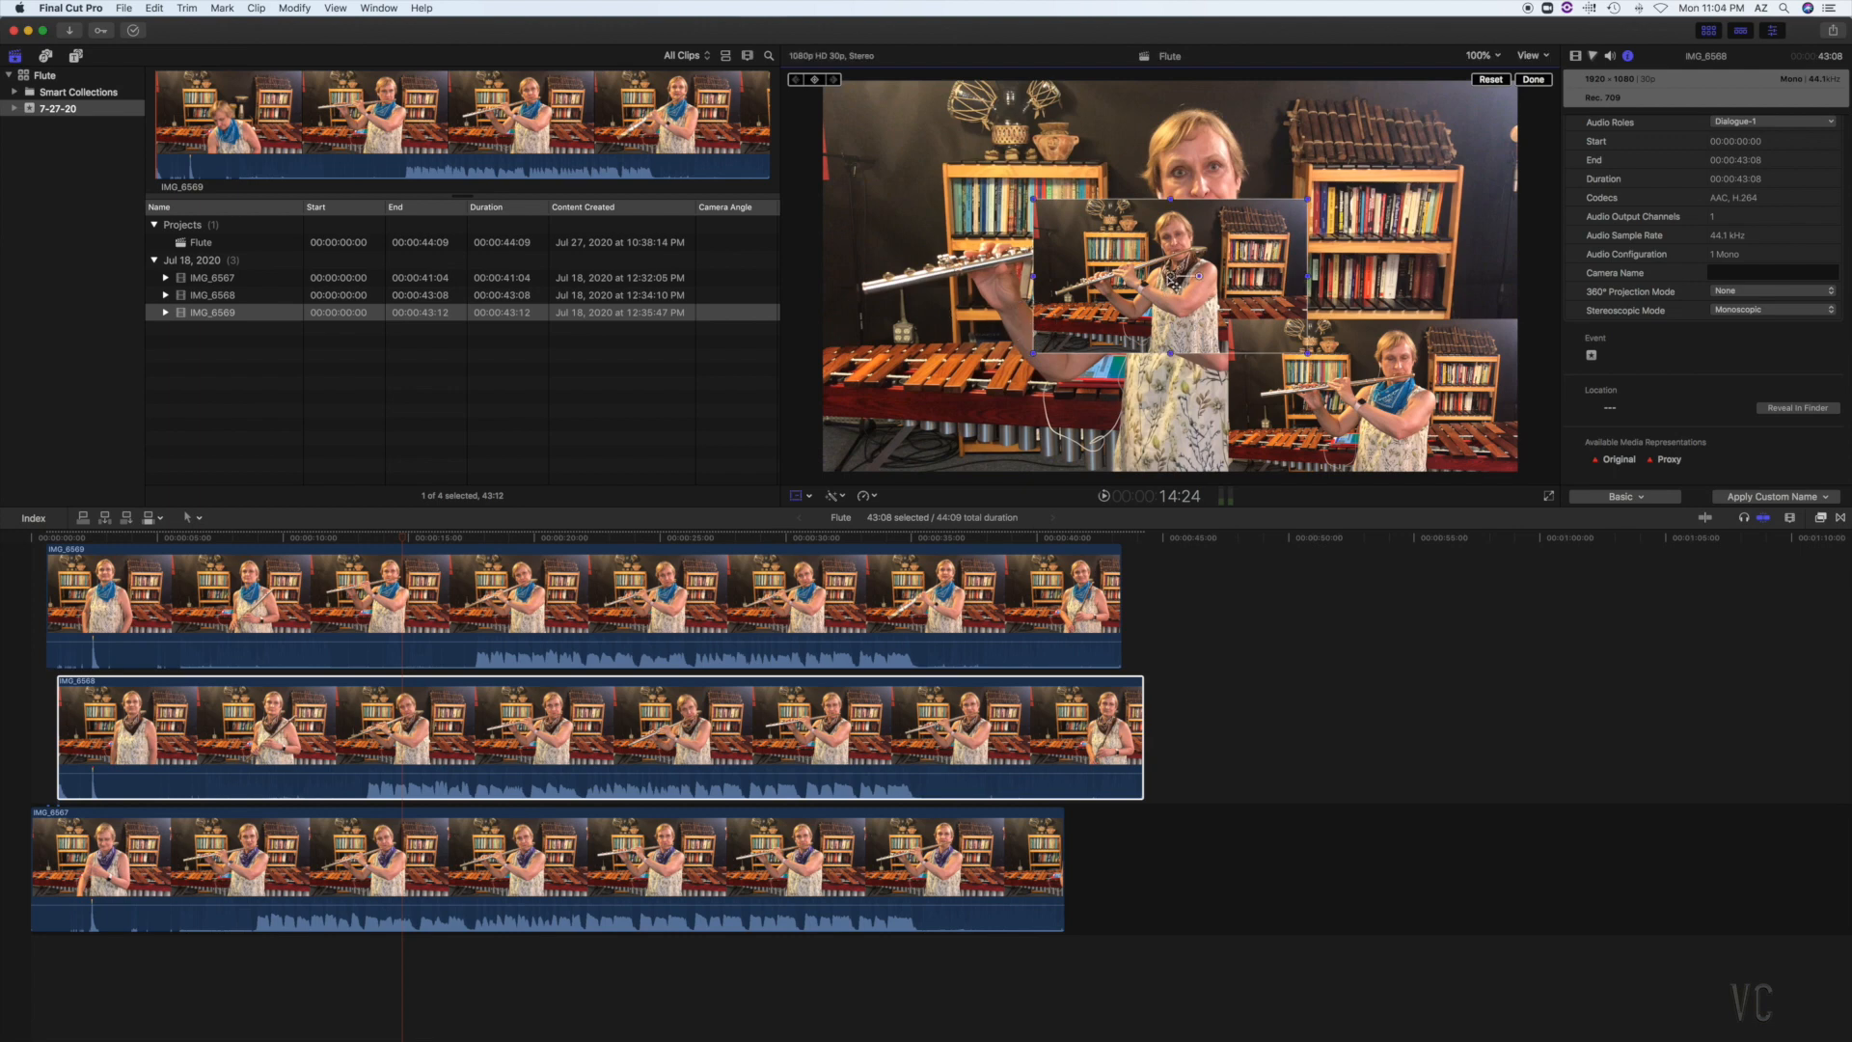
left_click_drag(1169, 283, 956, 159)
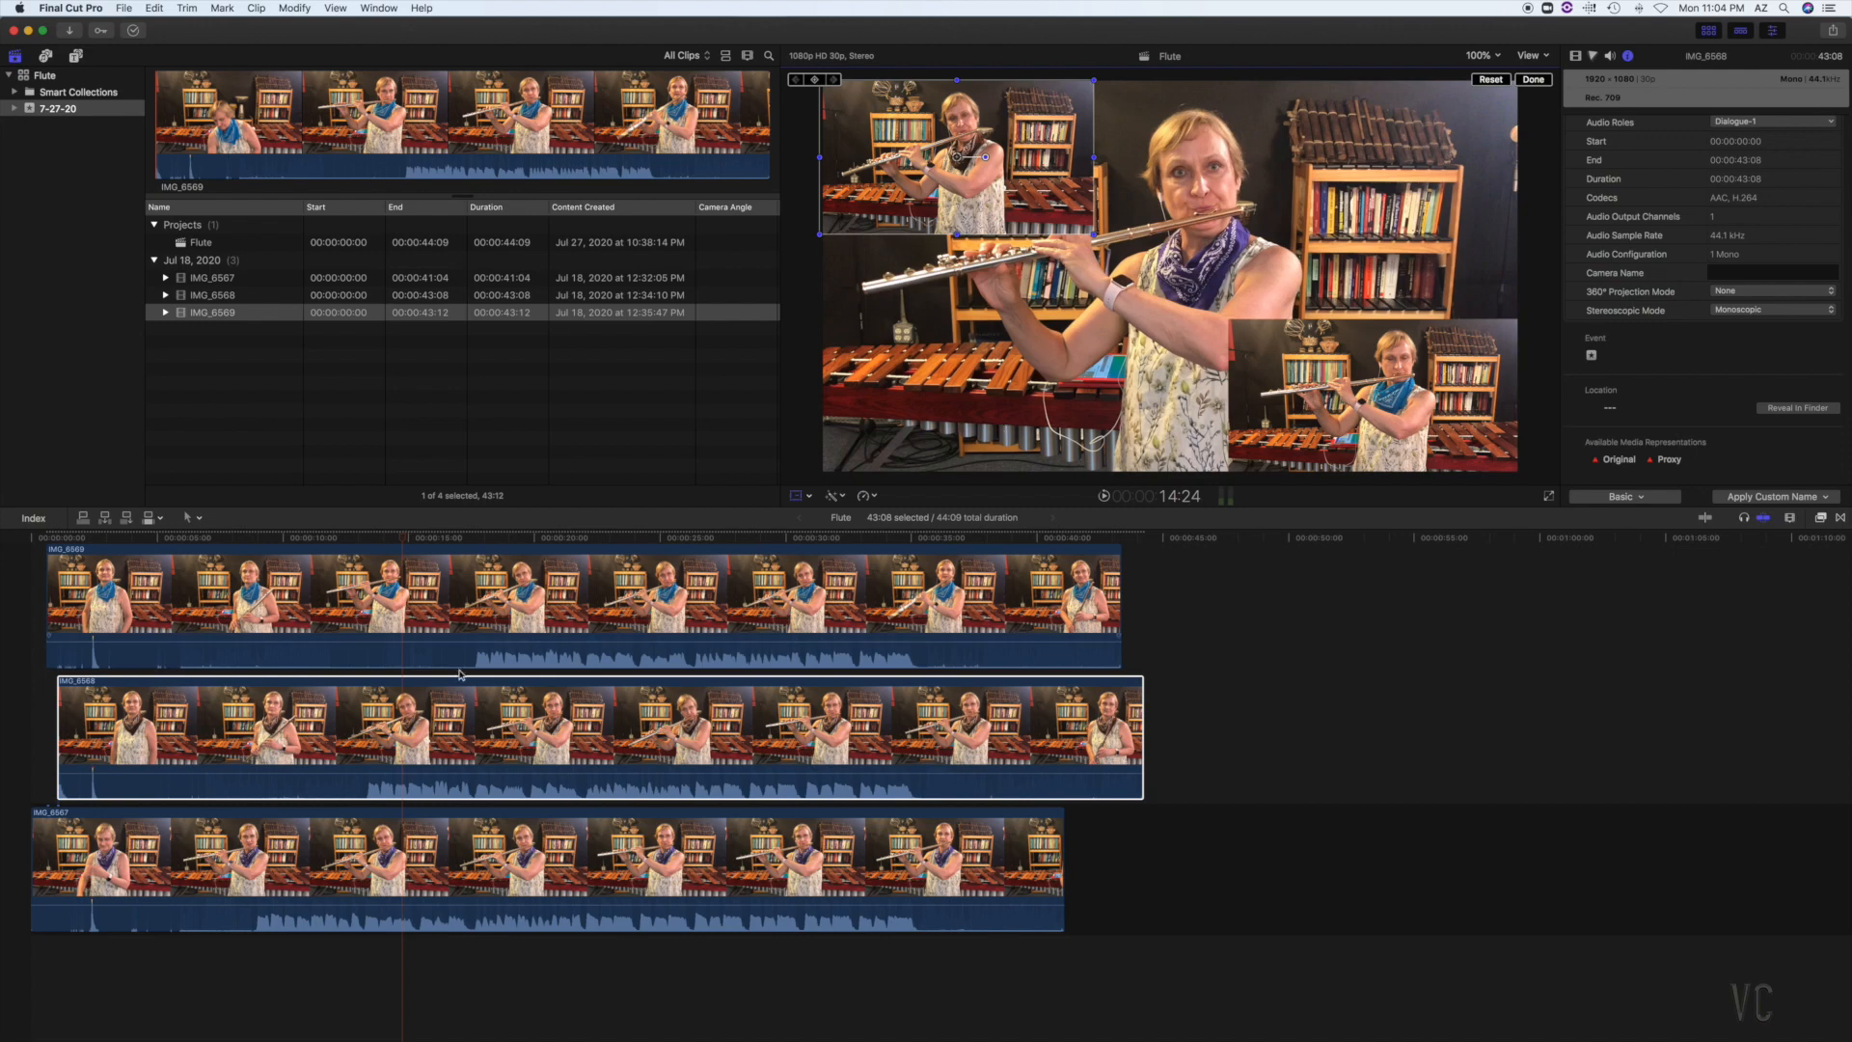
- Play the three-take layout from 16:27, and park the playhead at 17:19, just before the flute enters in IMG_6569
left_click(457, 544)
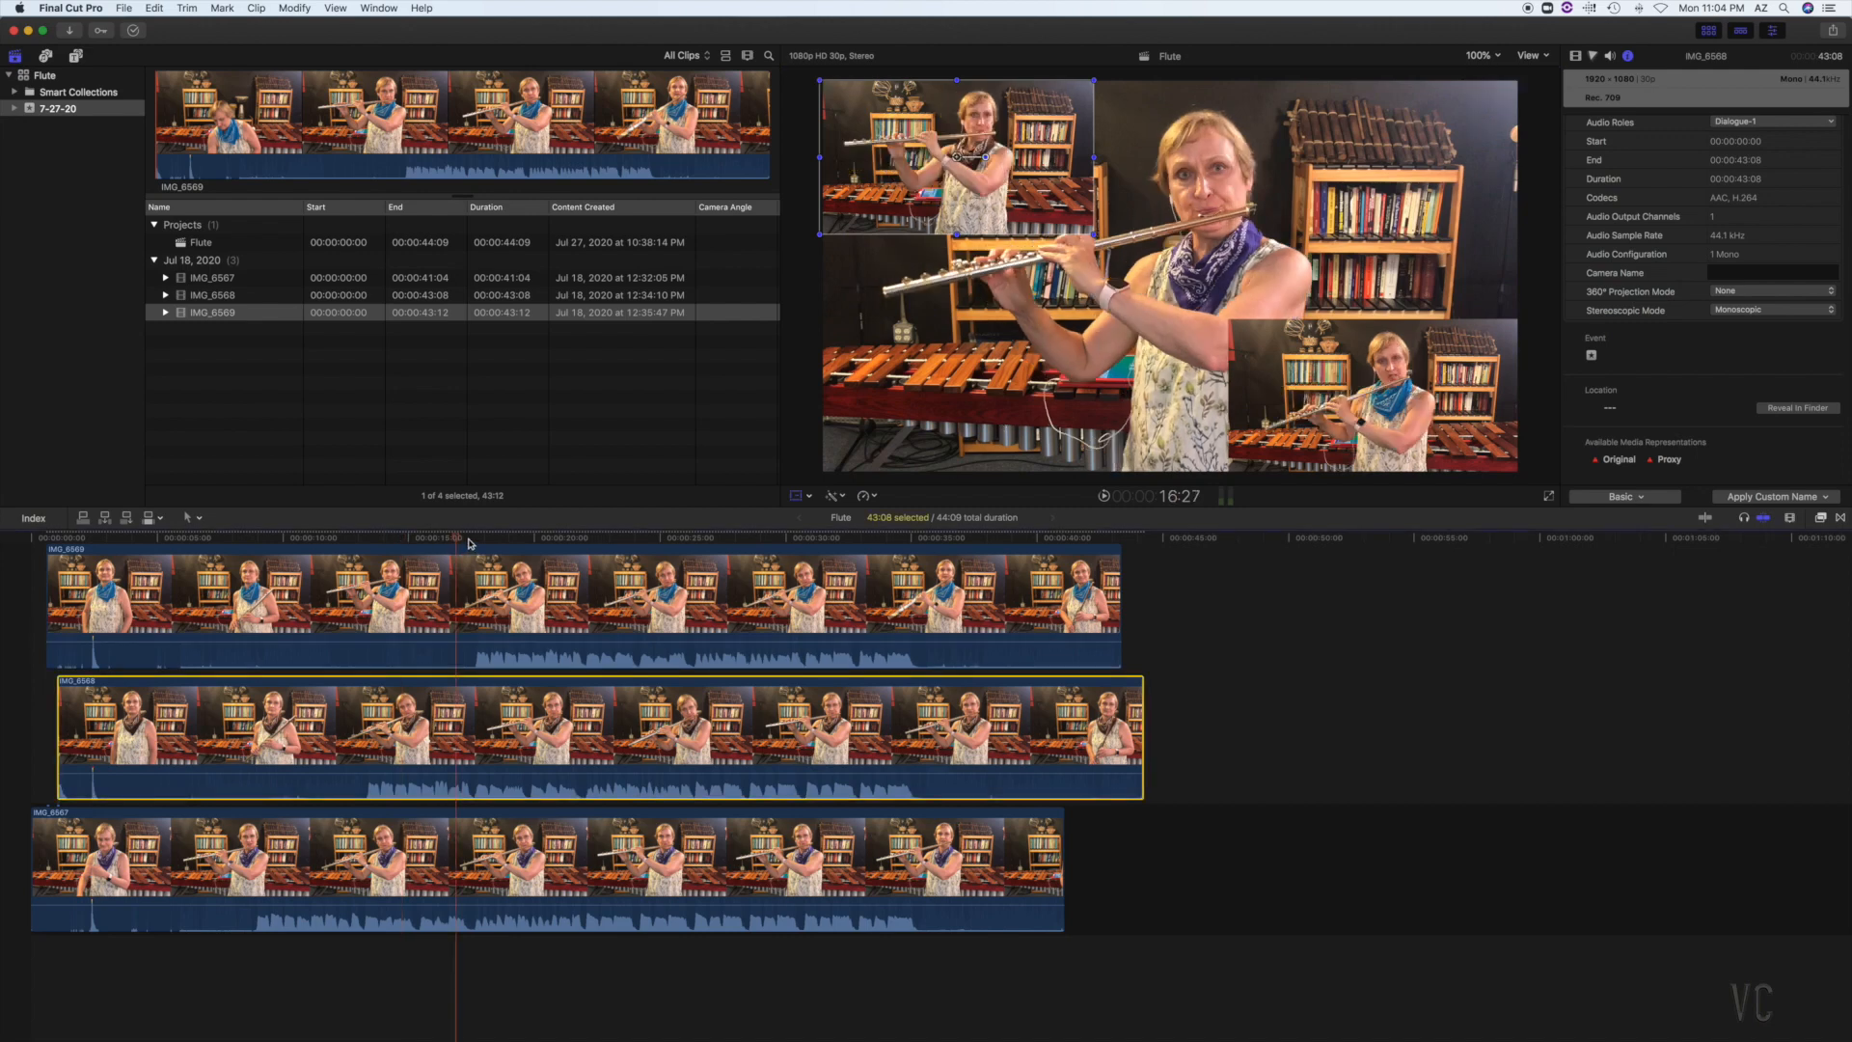
key("space")
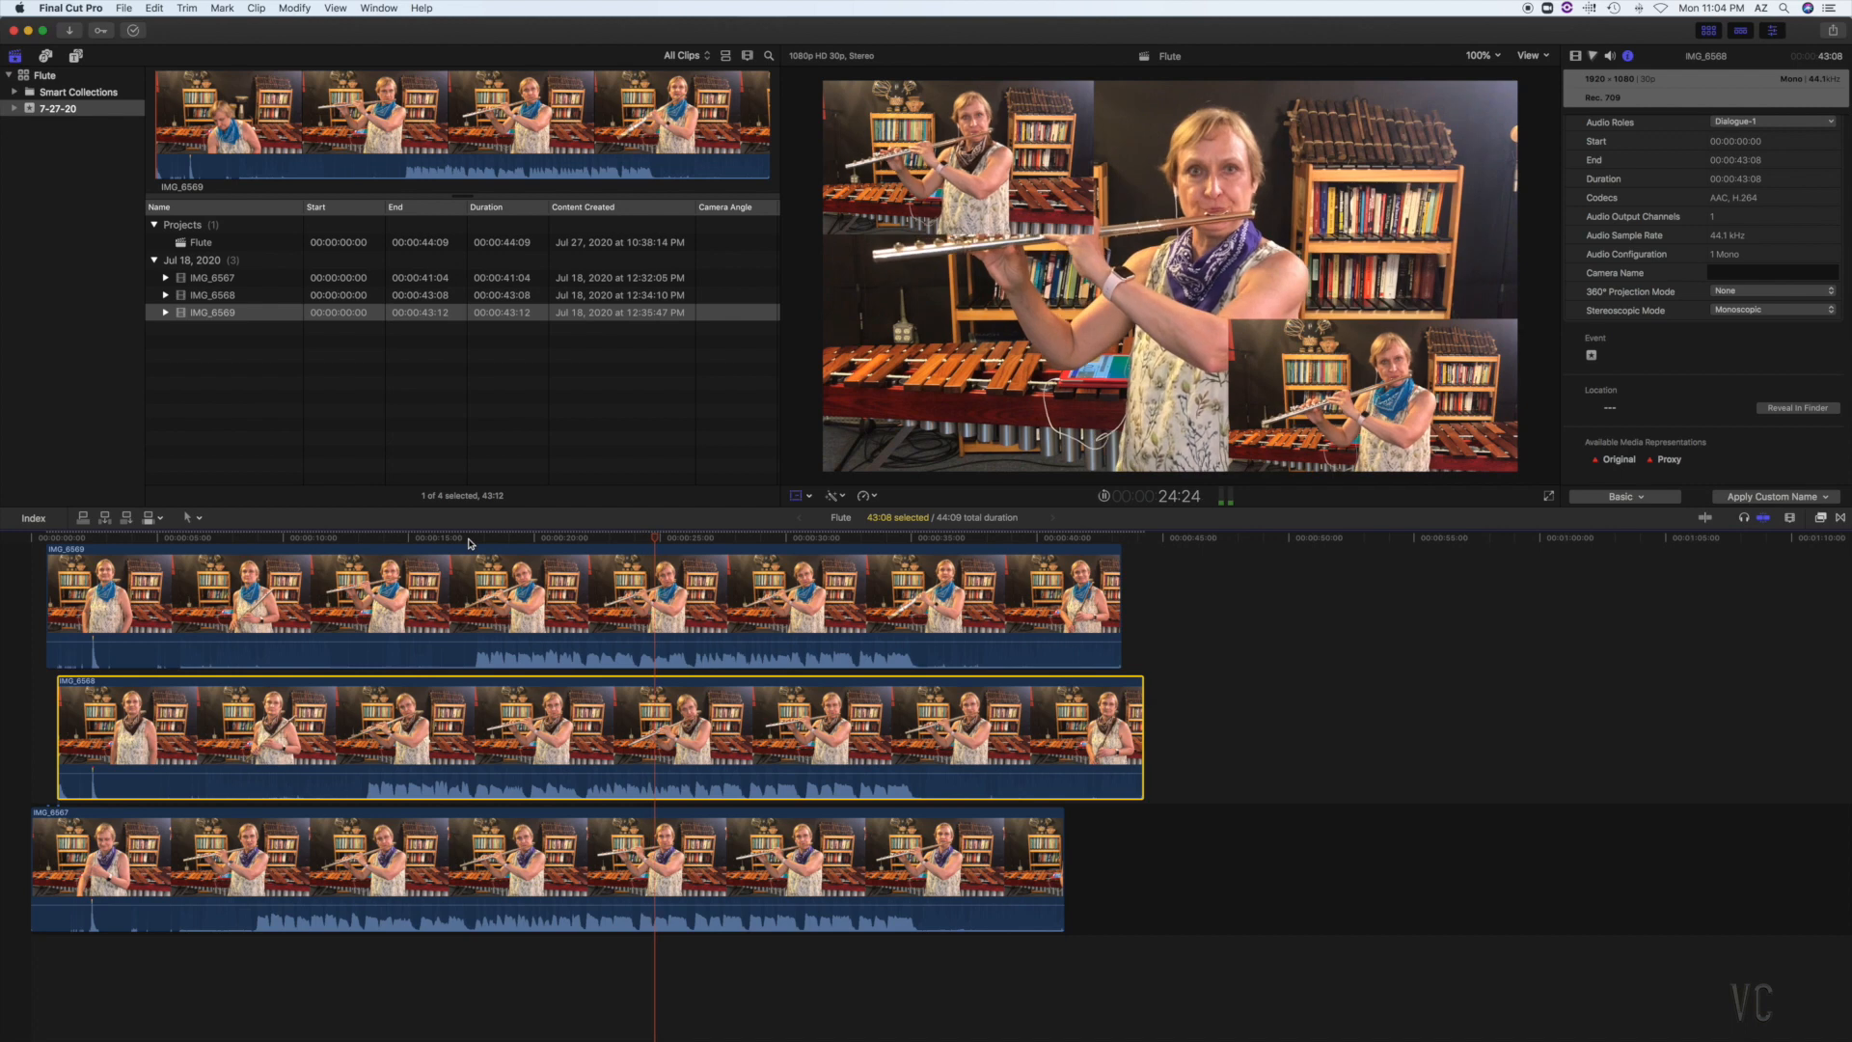
key("space")
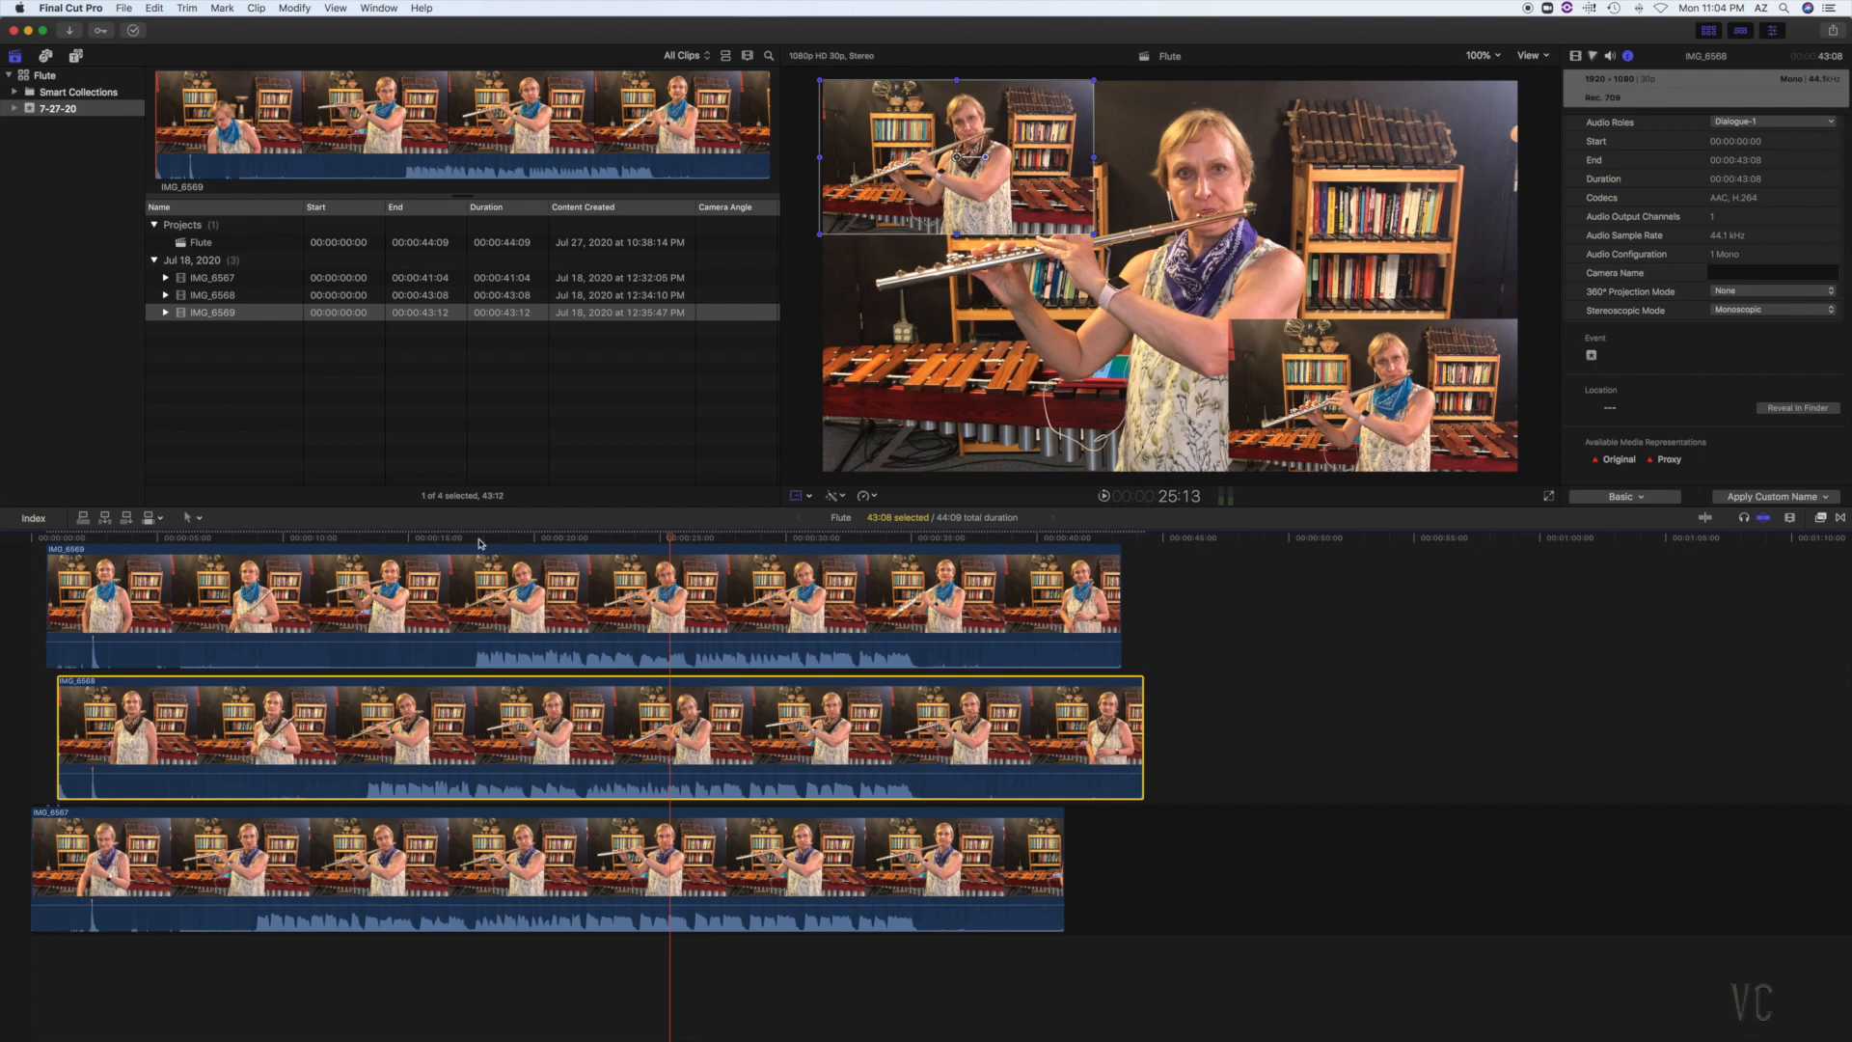
left_click(478, 537)
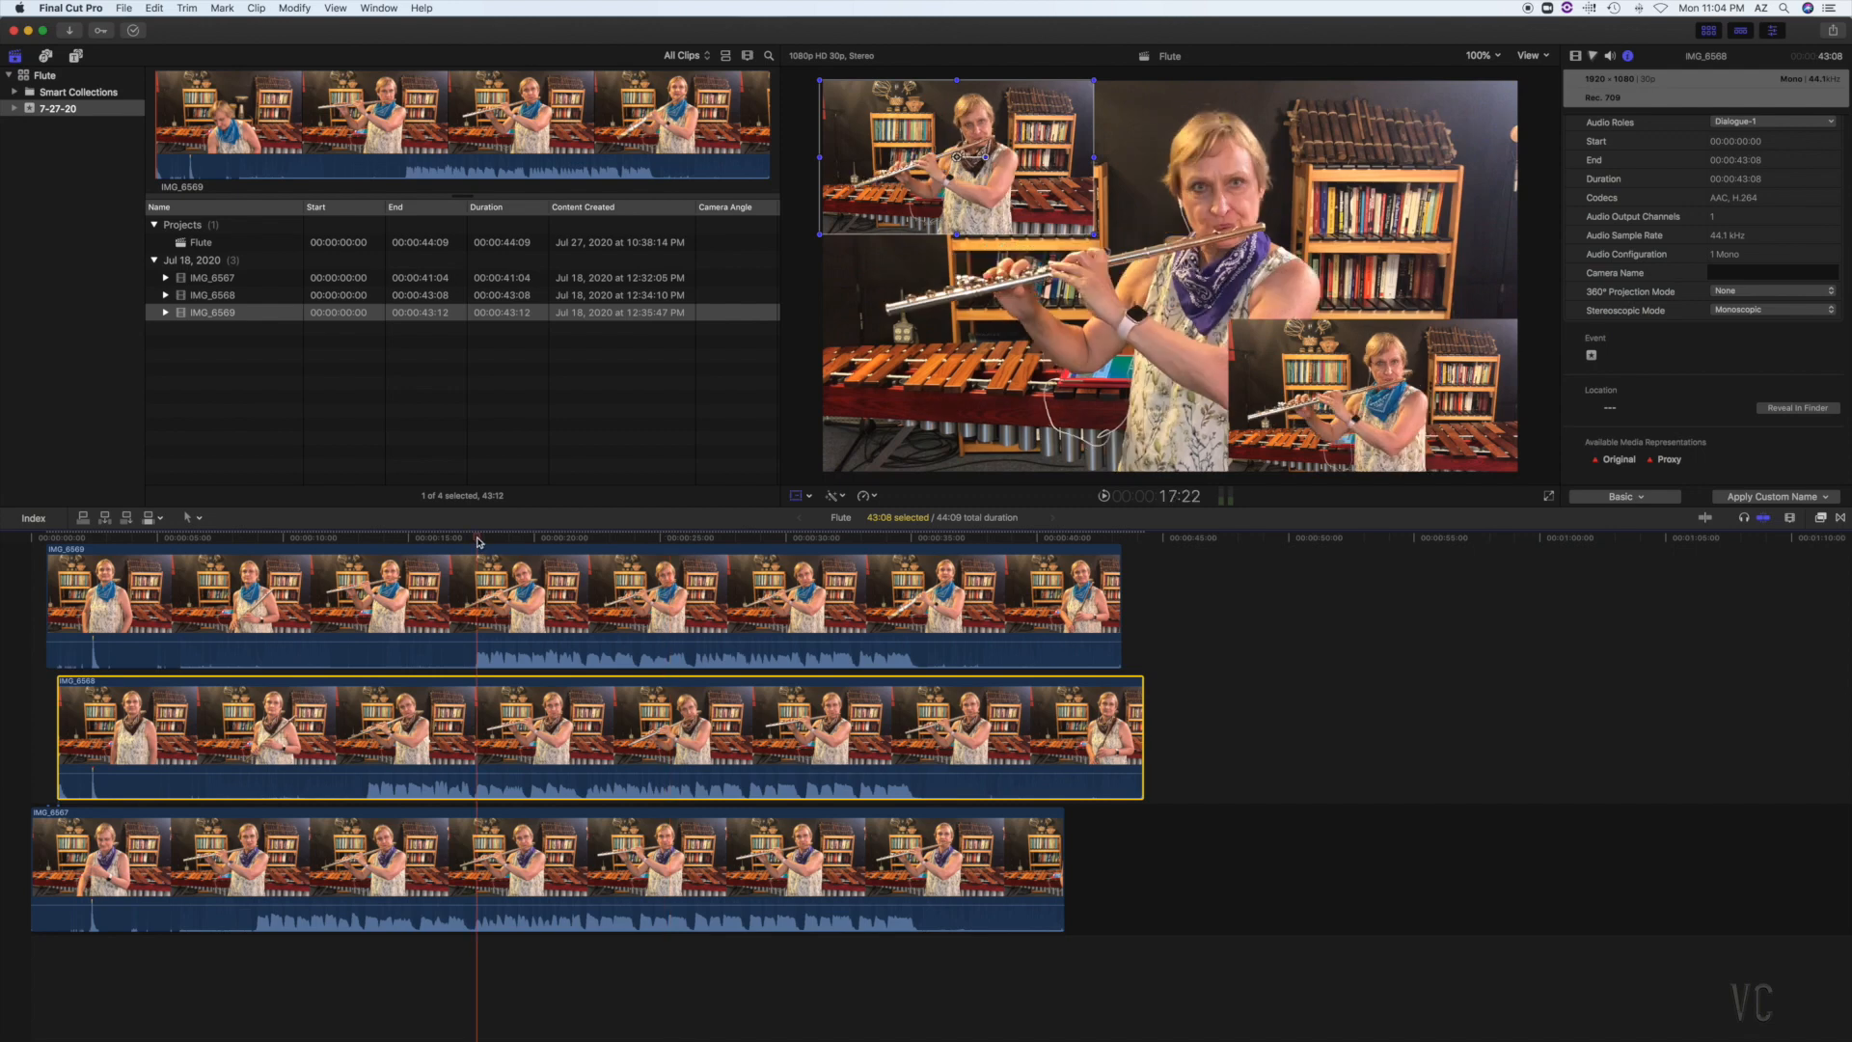
key("Left")
key("Left")
key("Left")
key("Left")
key("Left")
key("Left")
key("Left")
key("Left")
key("Left")
key("Left")
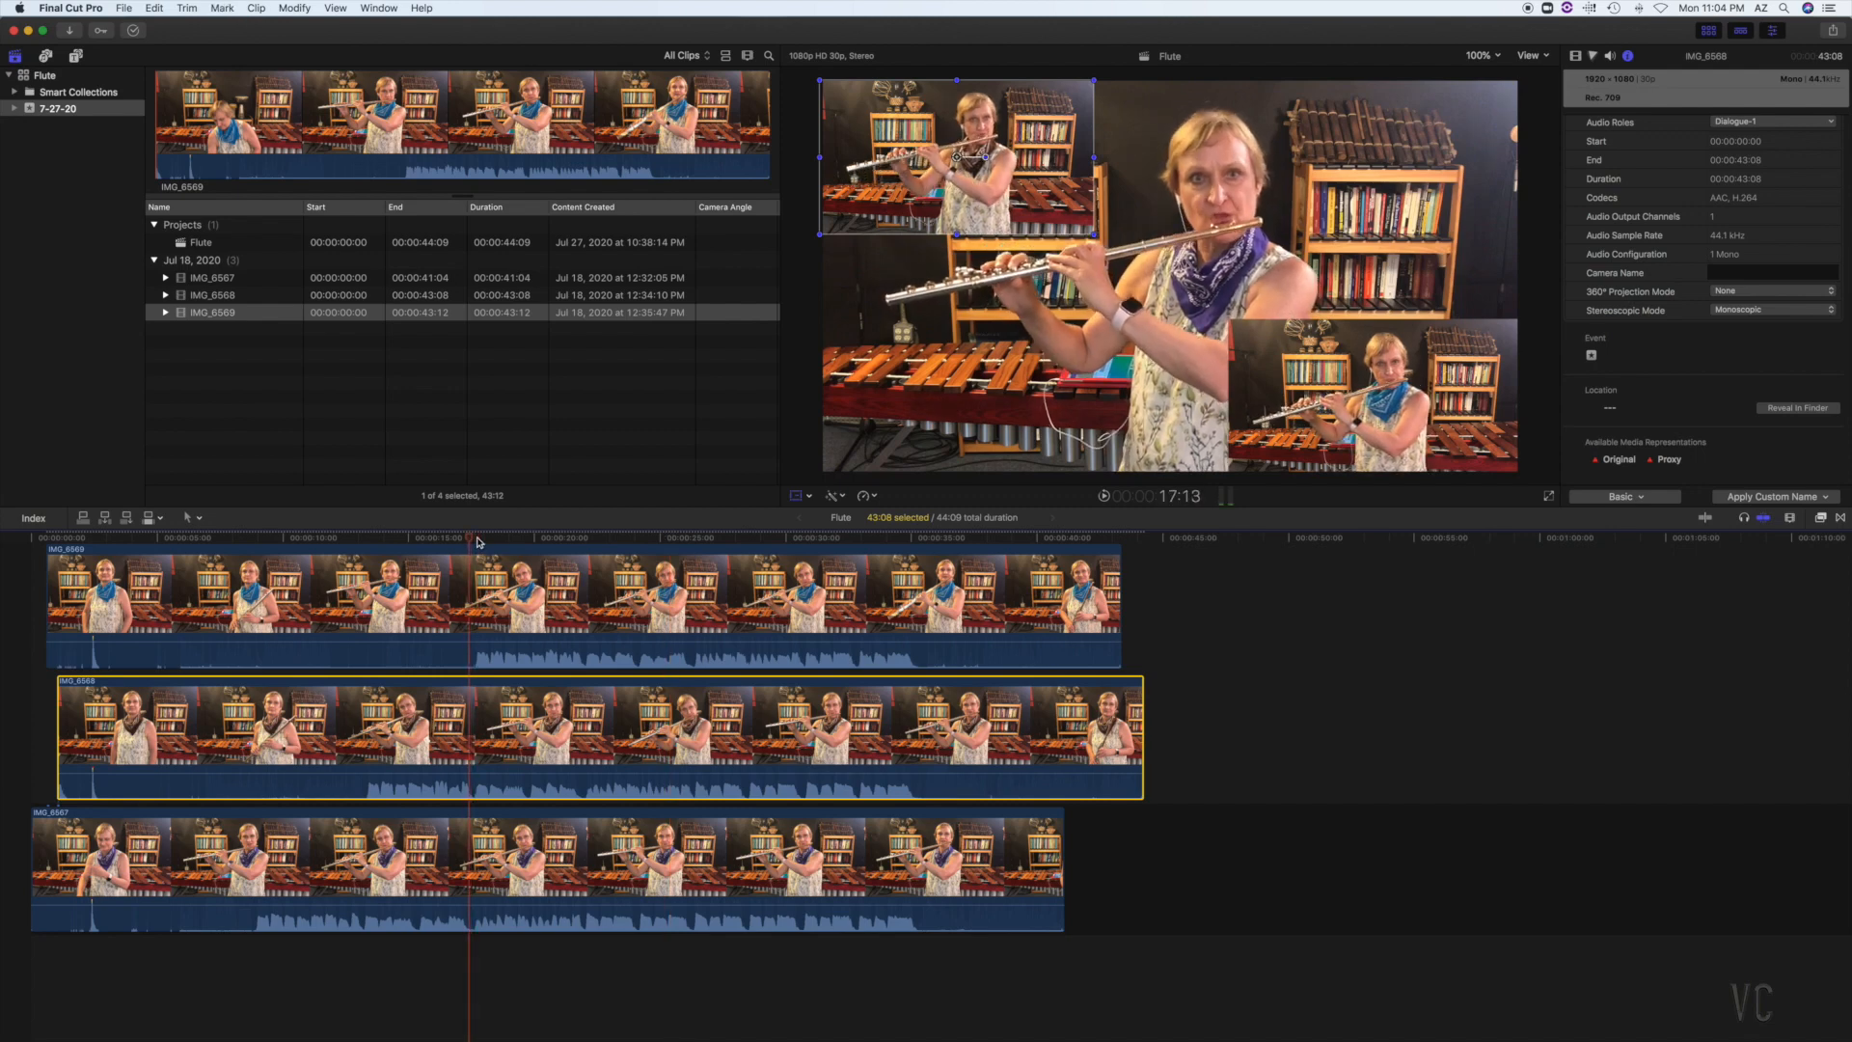
key("Right")
key("Right")
key("Right")
key("Right")
key("Right")
key("Right")
key("Right")
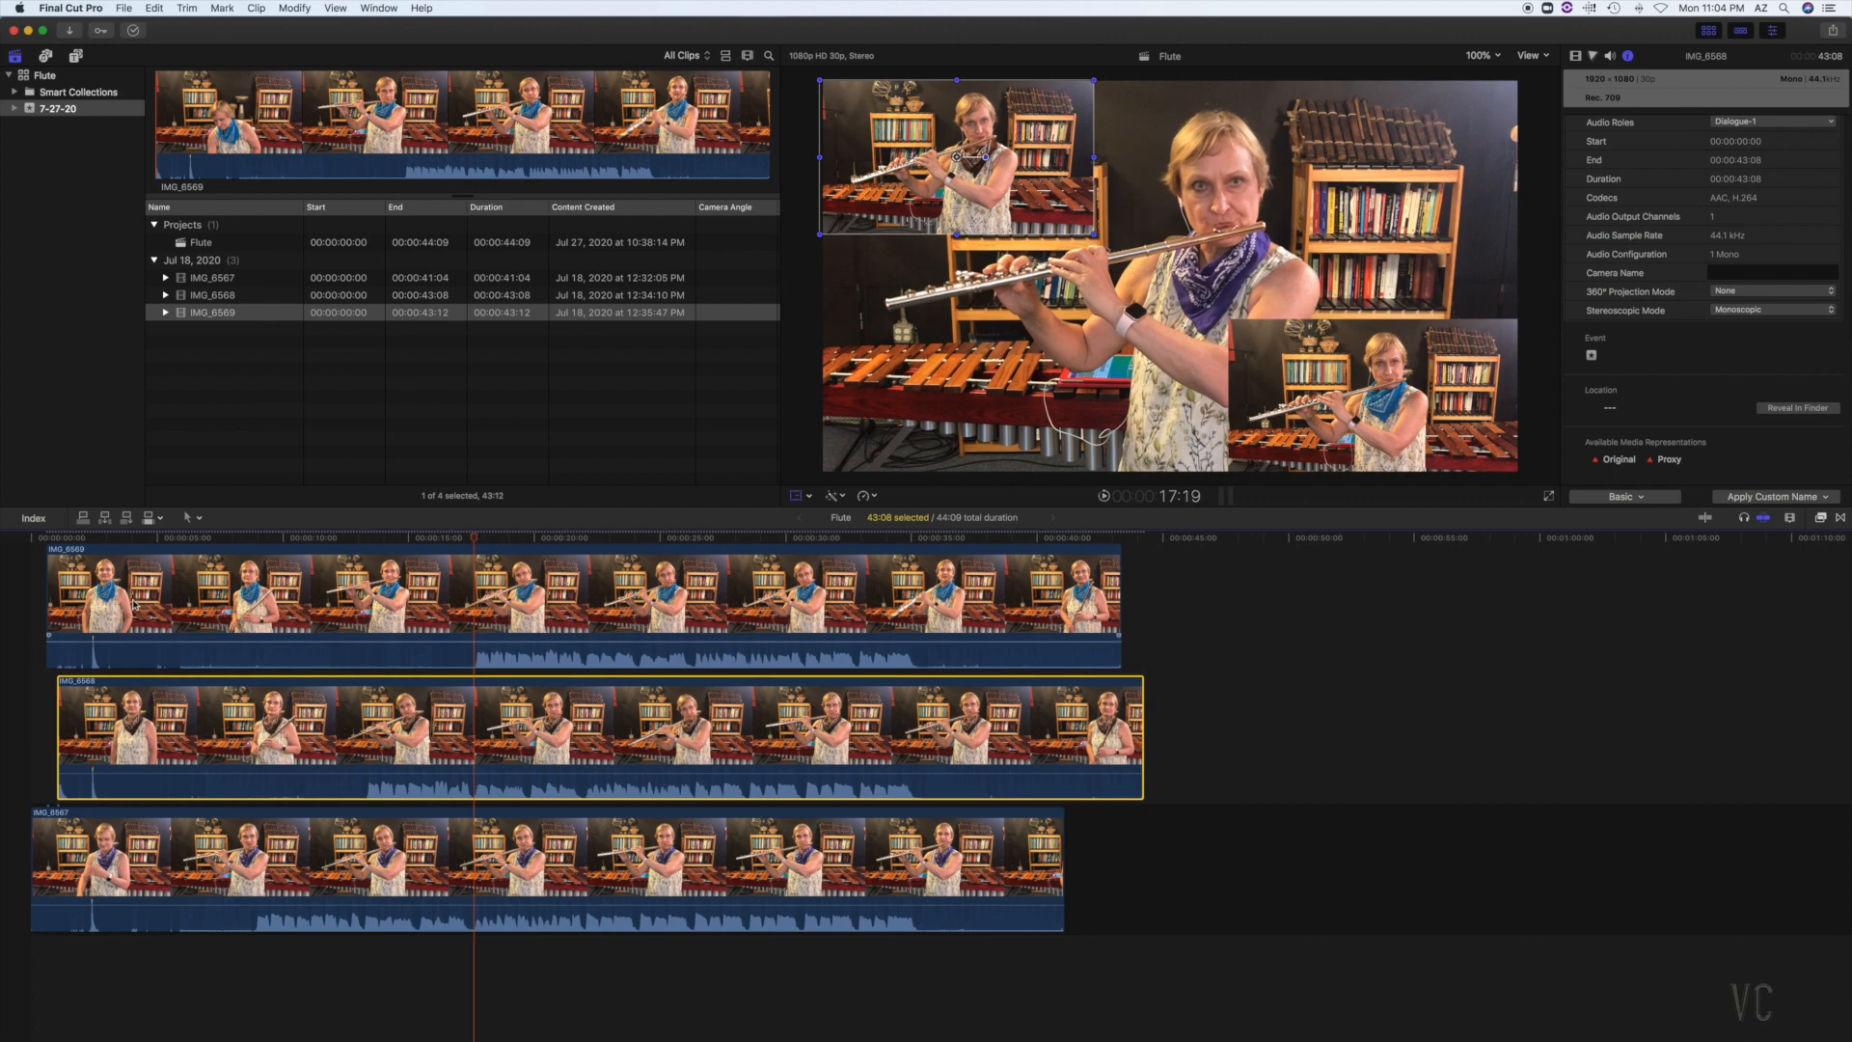
- Blade IMG_6569 at 17:19, delete the part before the cut, and play the result
left_click(202, 521)
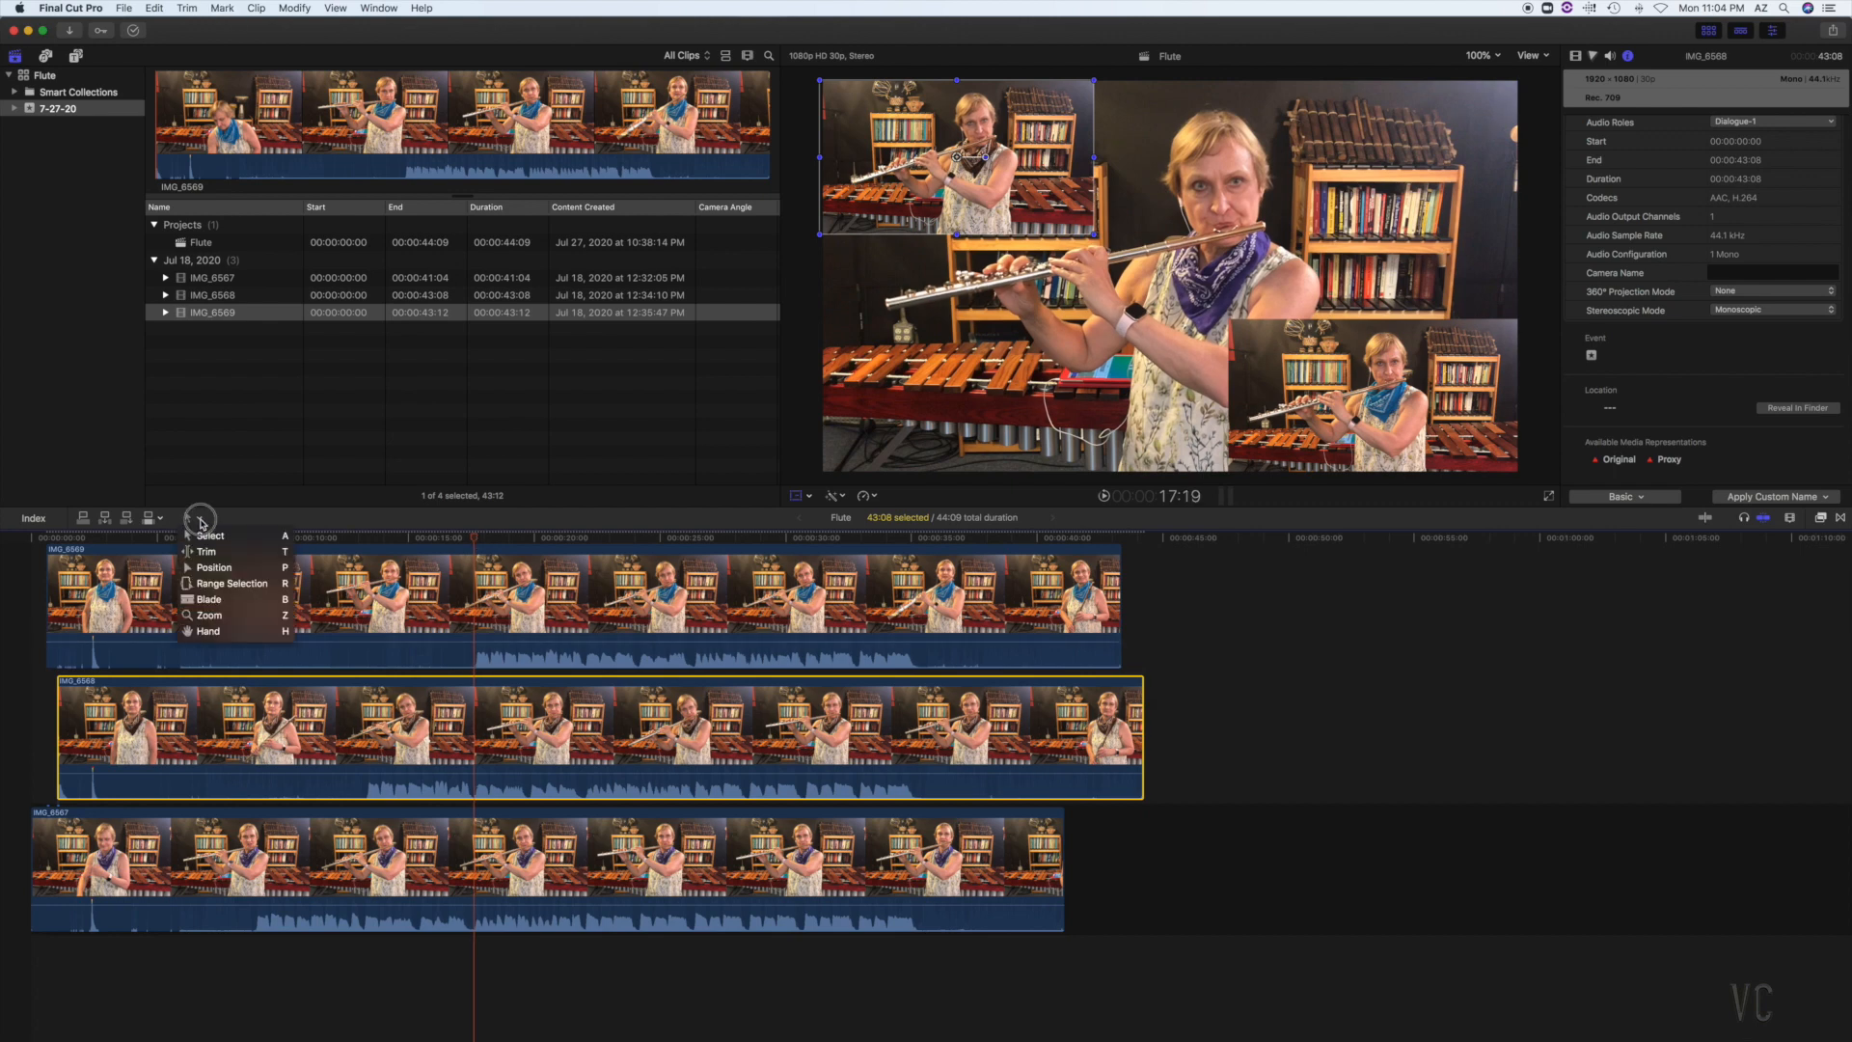
left_click(214, 601)
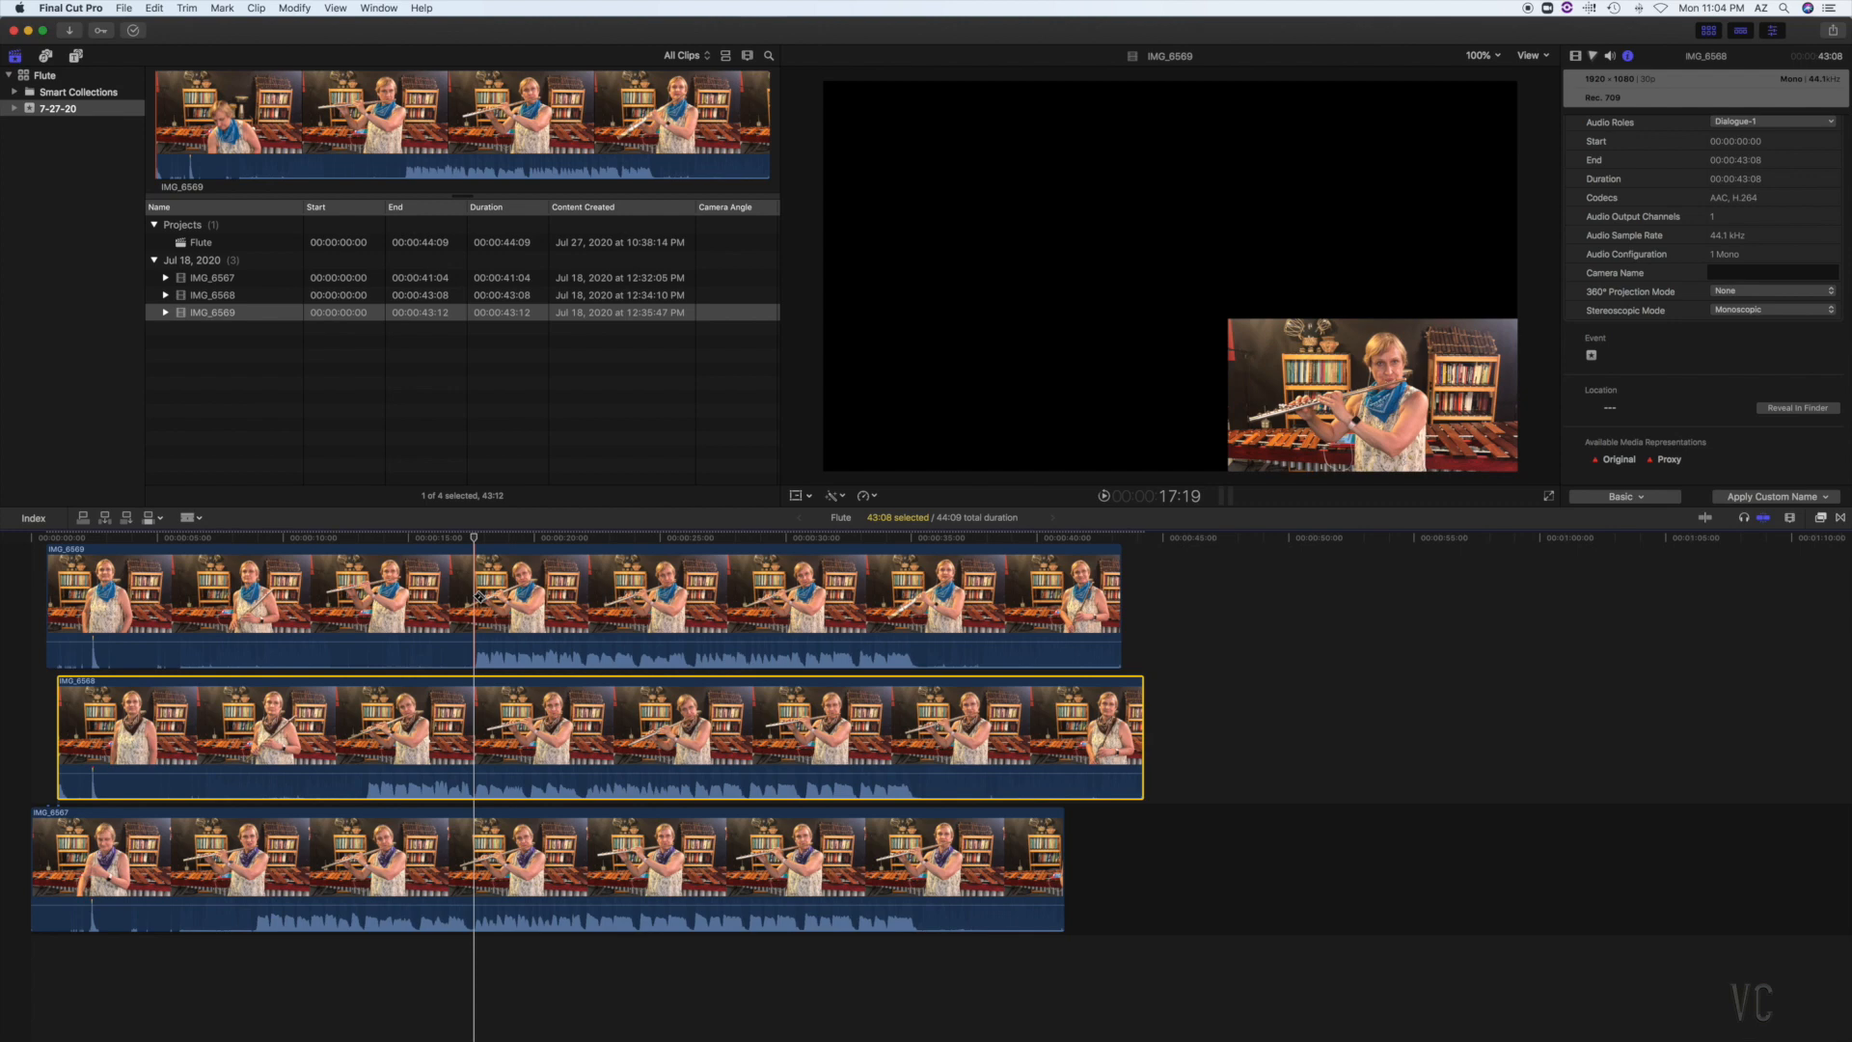
left_click(475, 598)
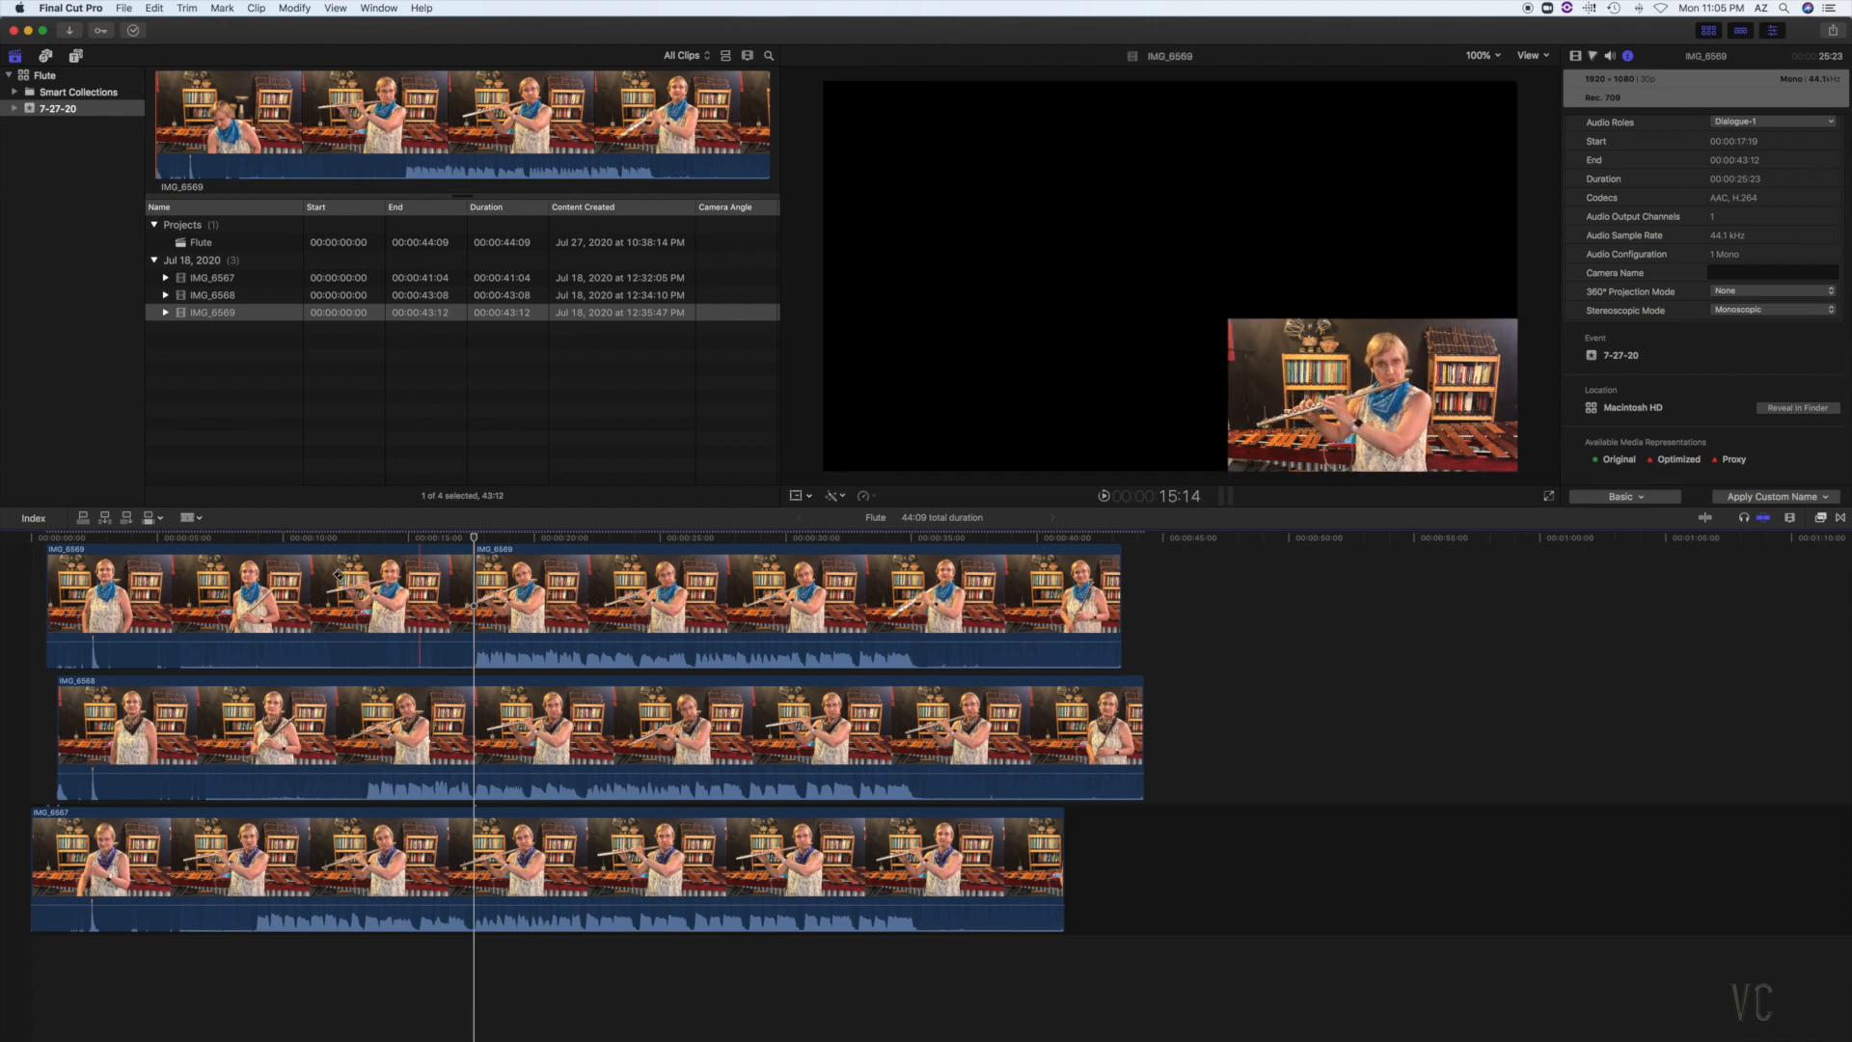
left_click(199, 520)
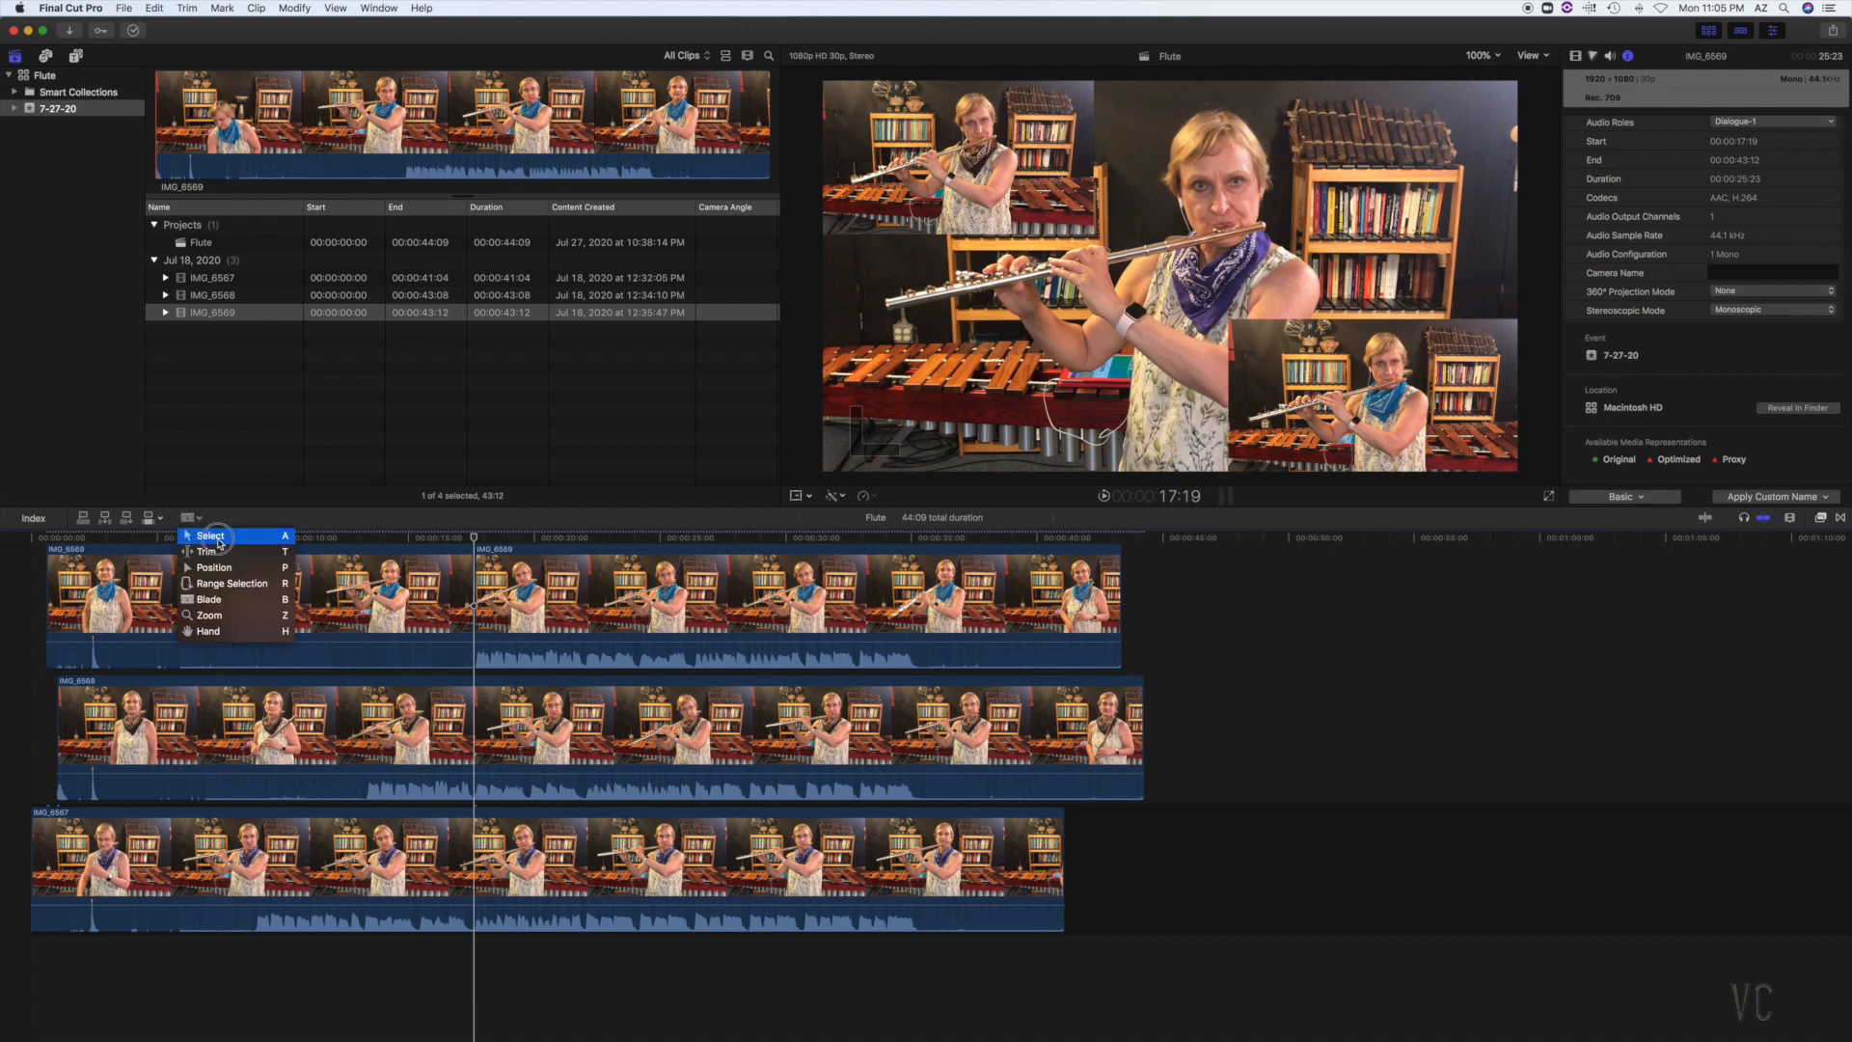
left_click(219, 542)
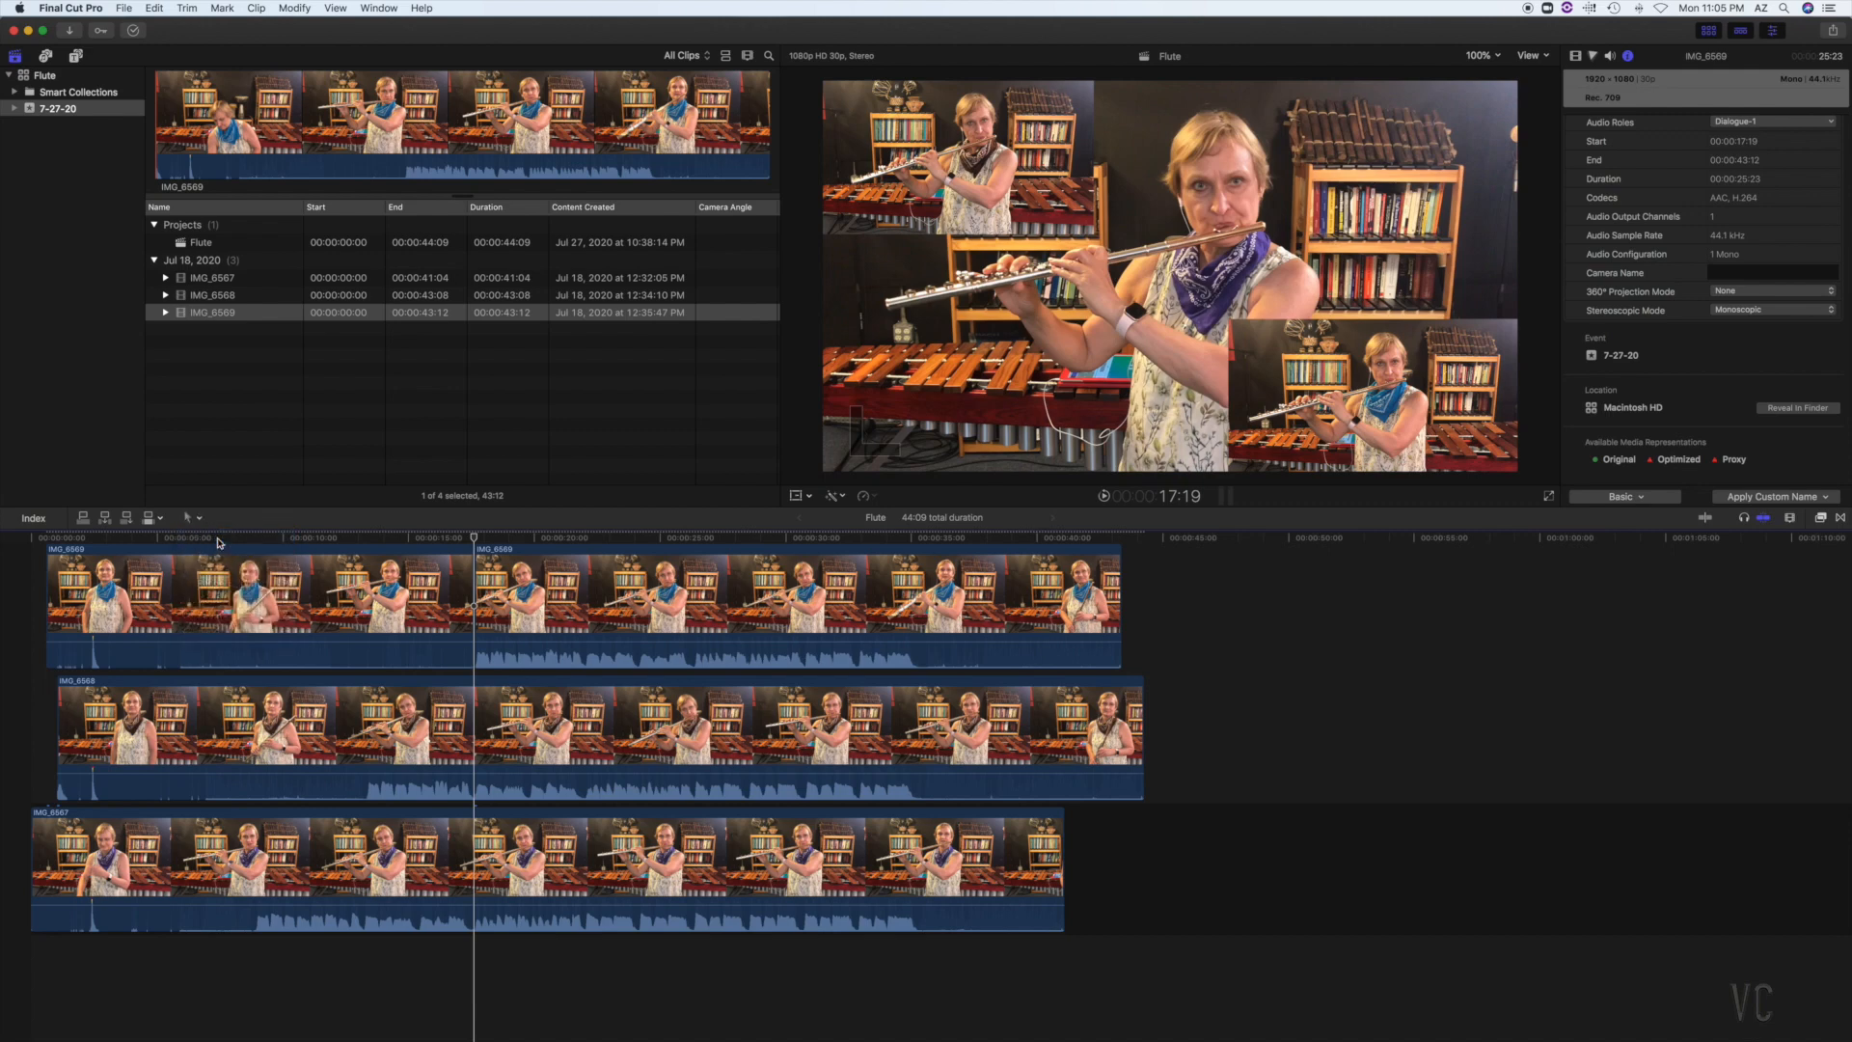
left_click(288, 569)
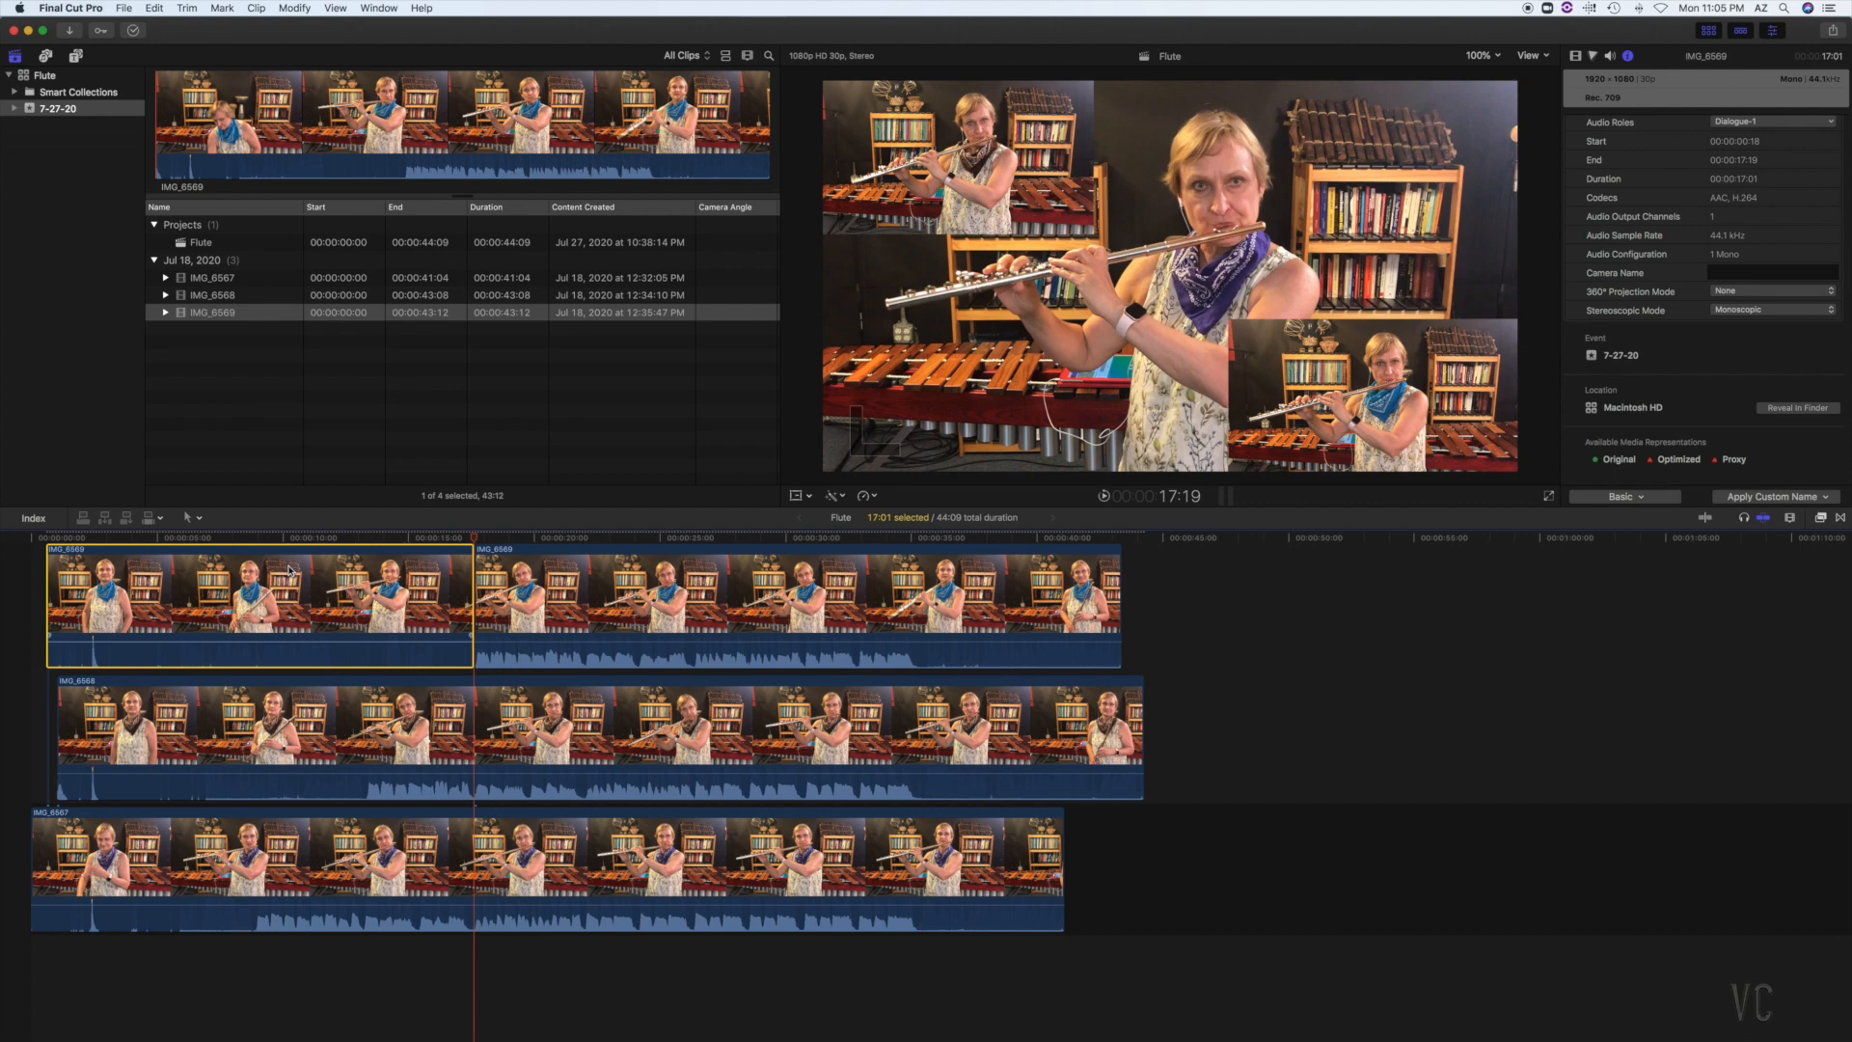
key("Delete")
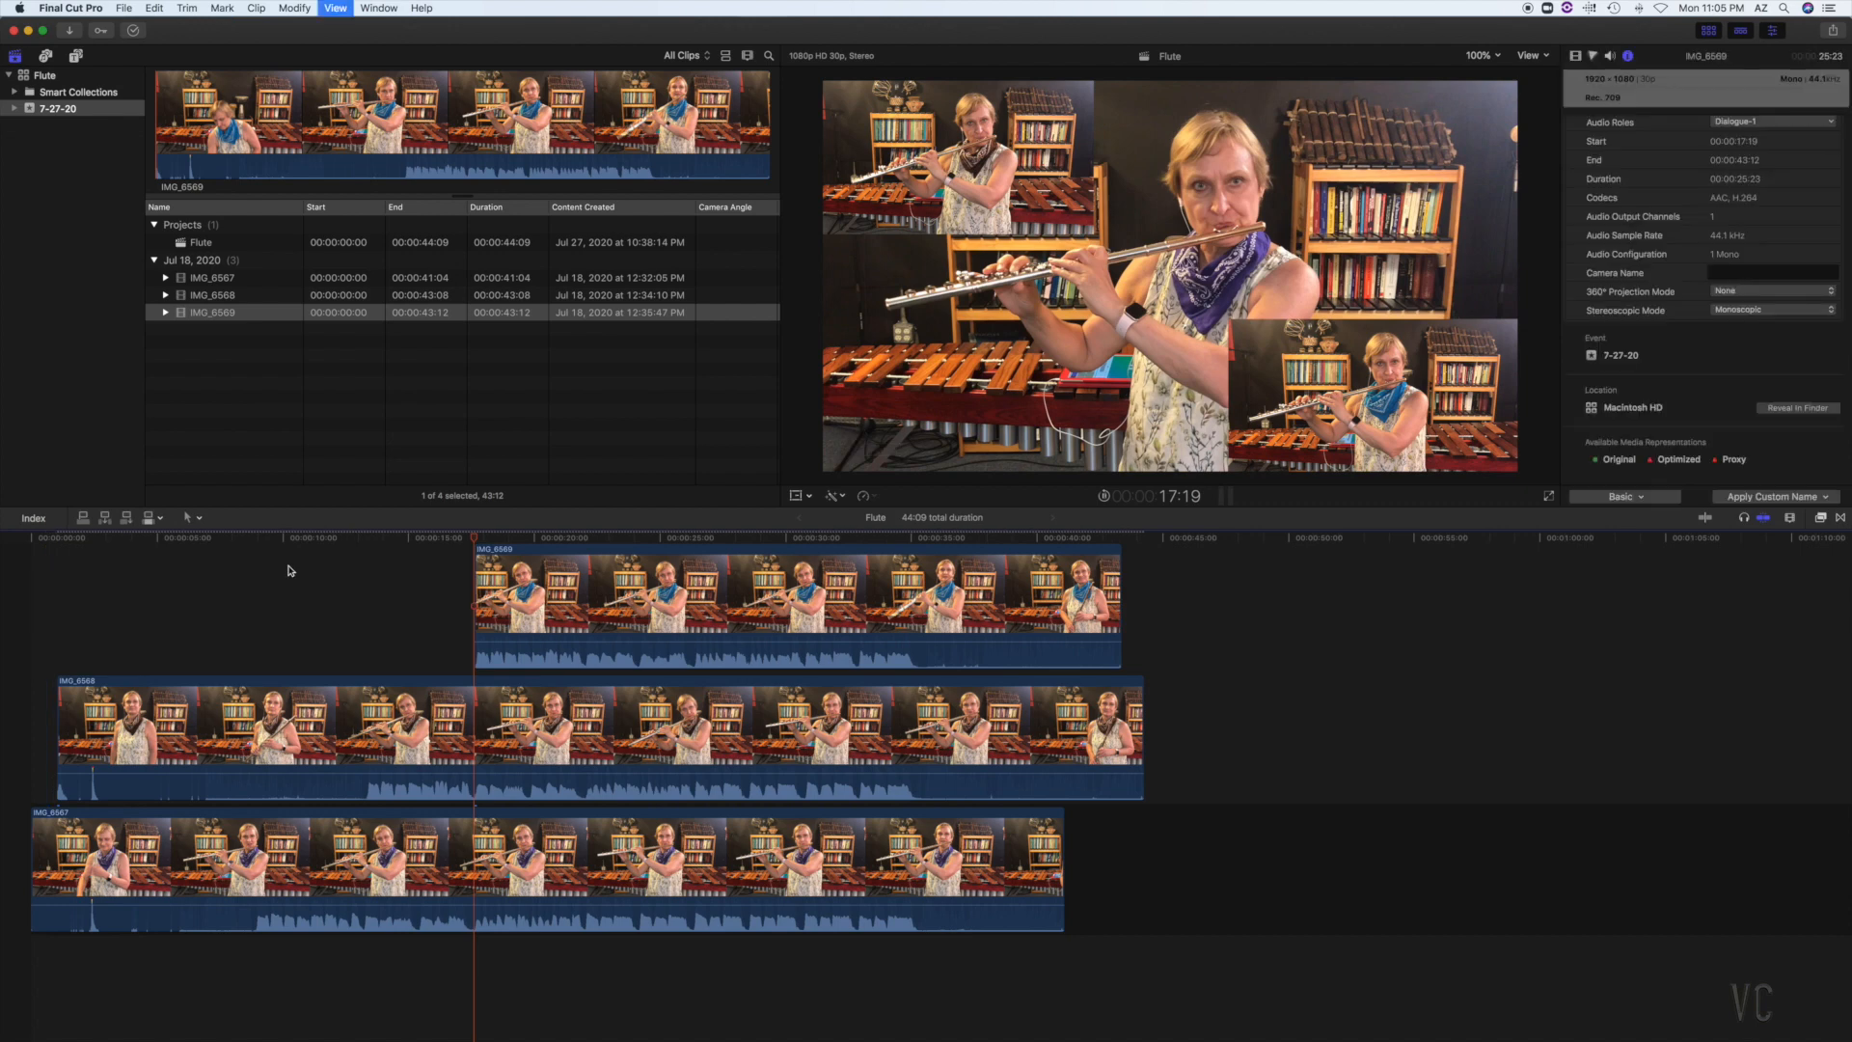
key("space")
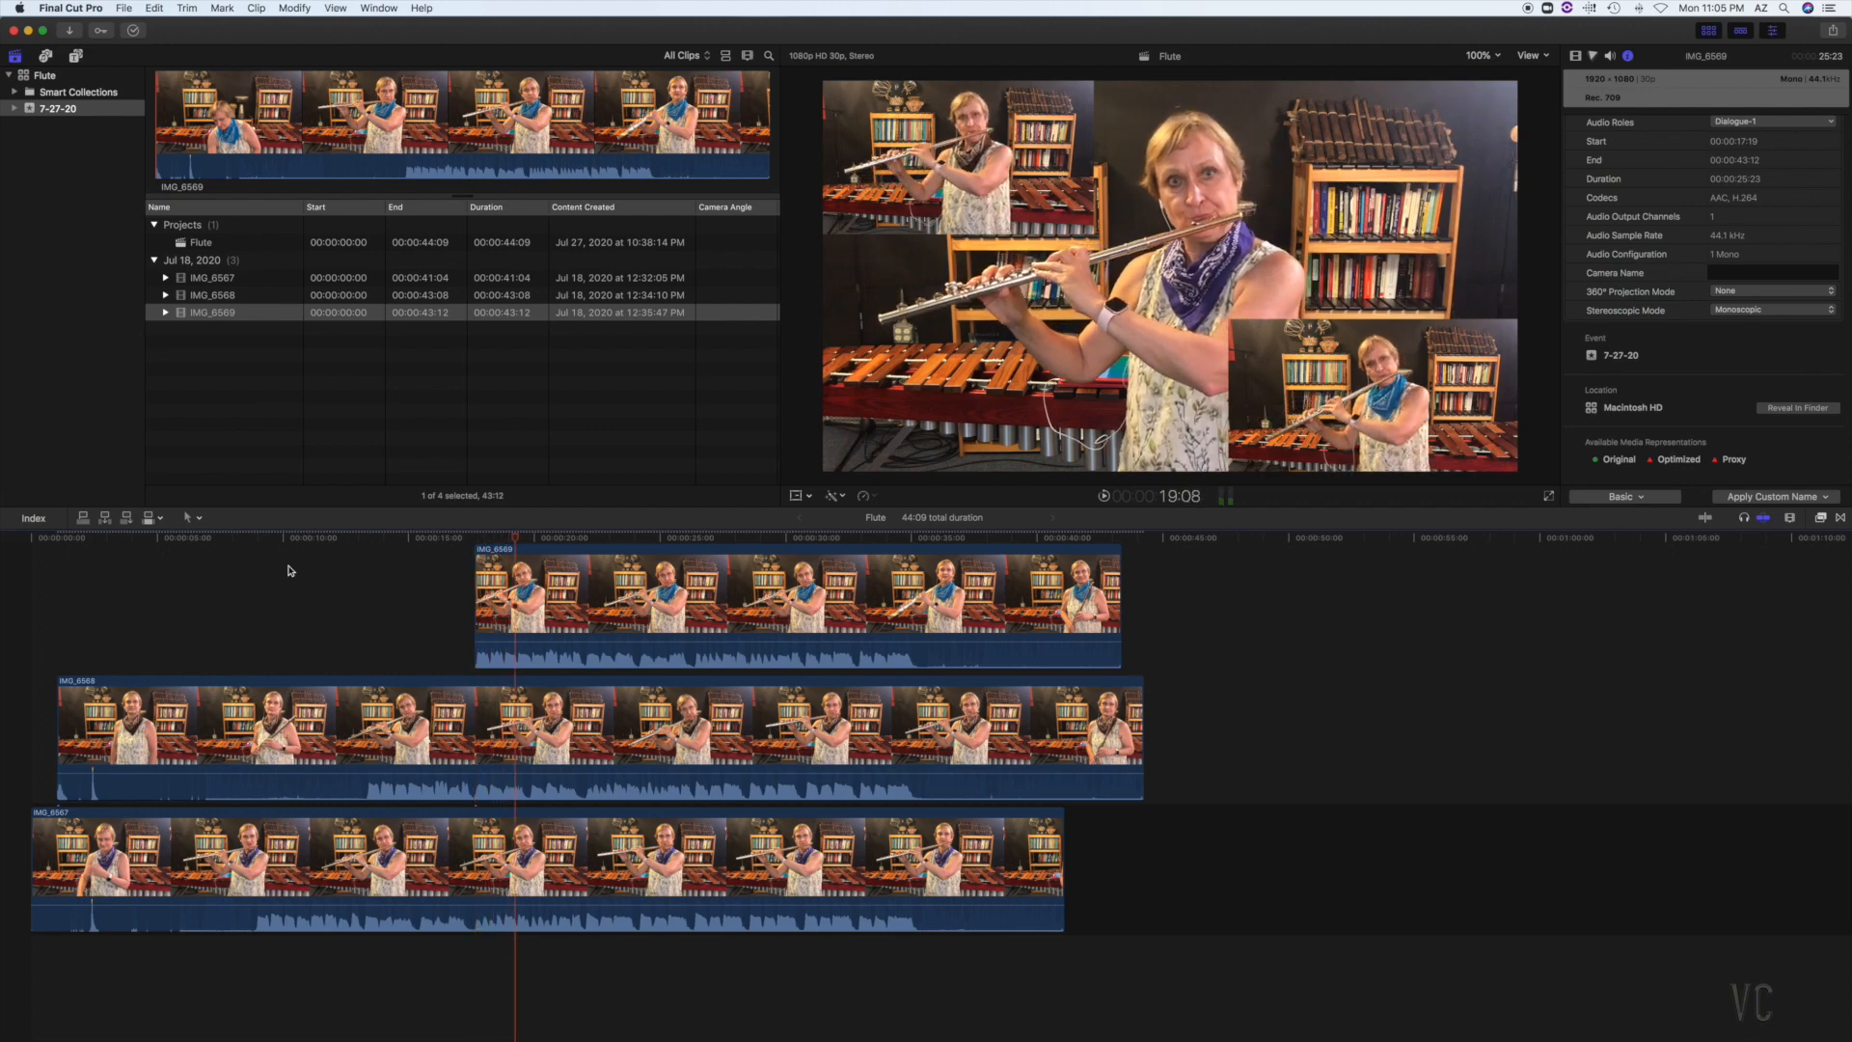
- Blade IMG_6568 at 13:08, just before its flute part enters, and delete the portion before the cut
left_click(371, 546)
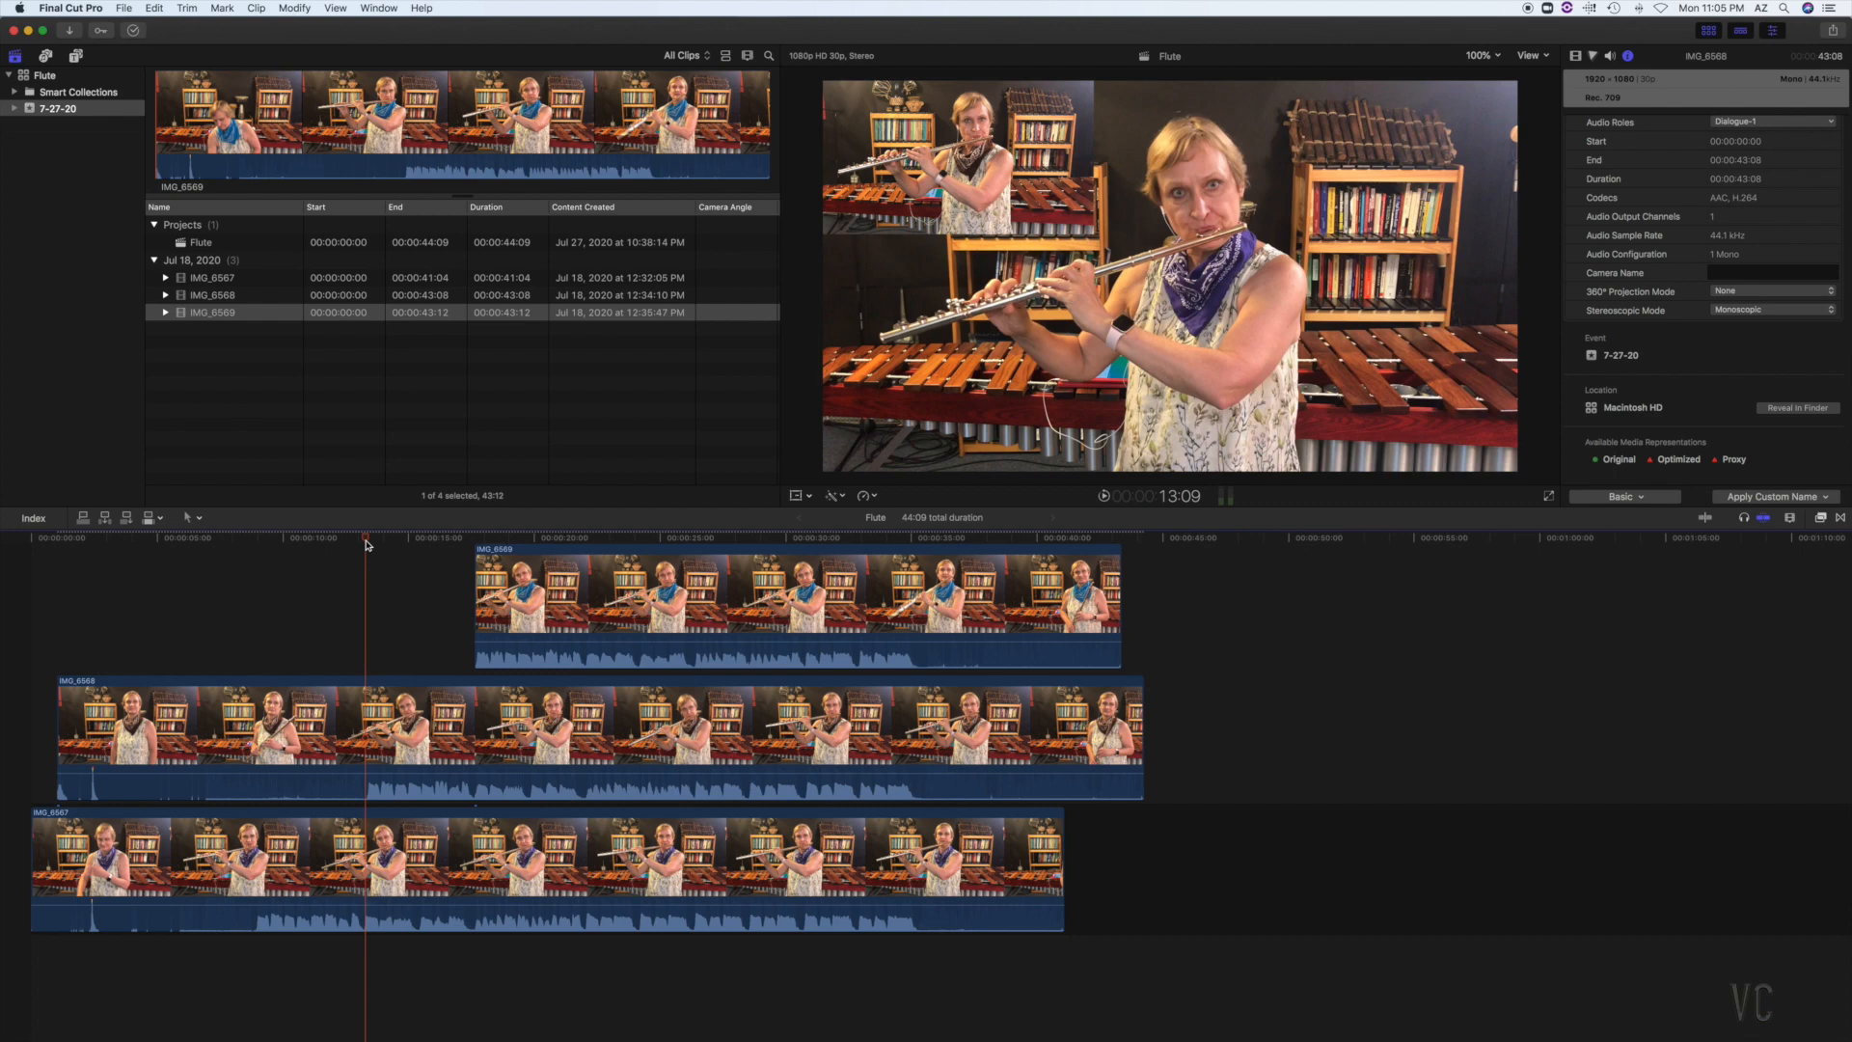
key("Left")
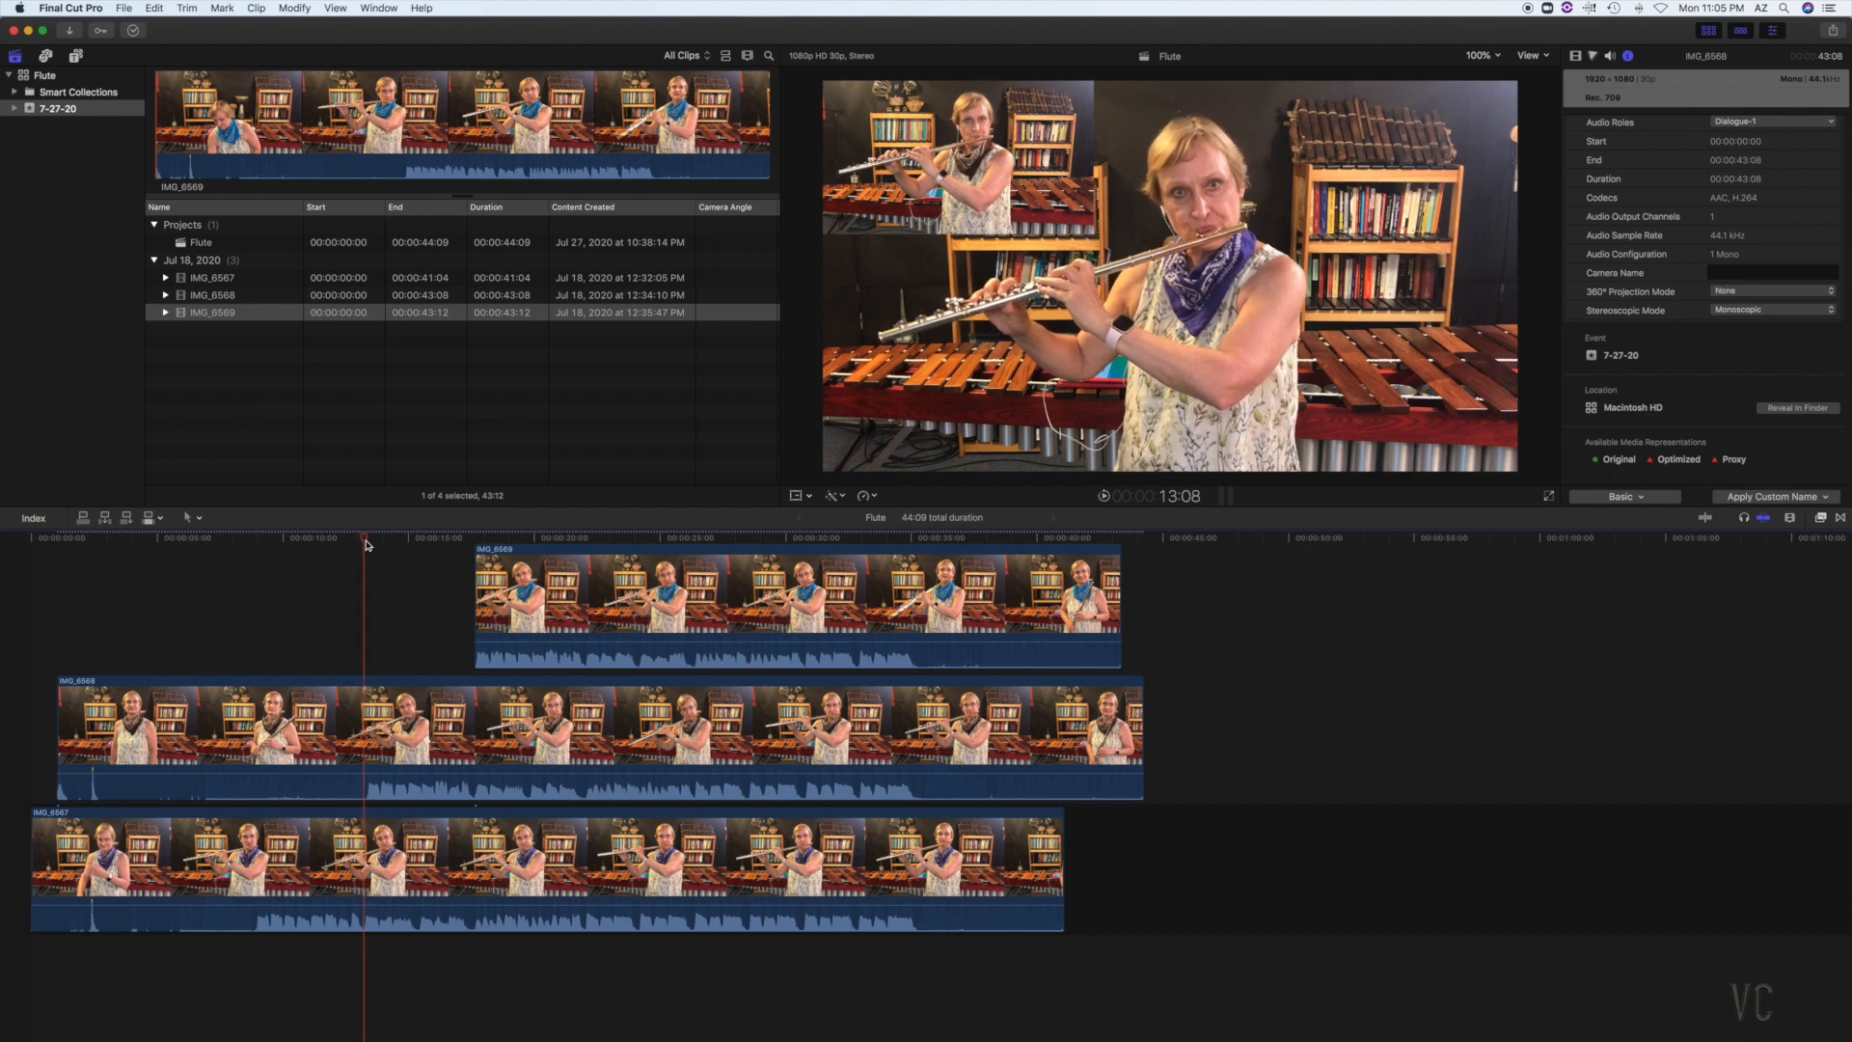
key("Left")
key("Right")
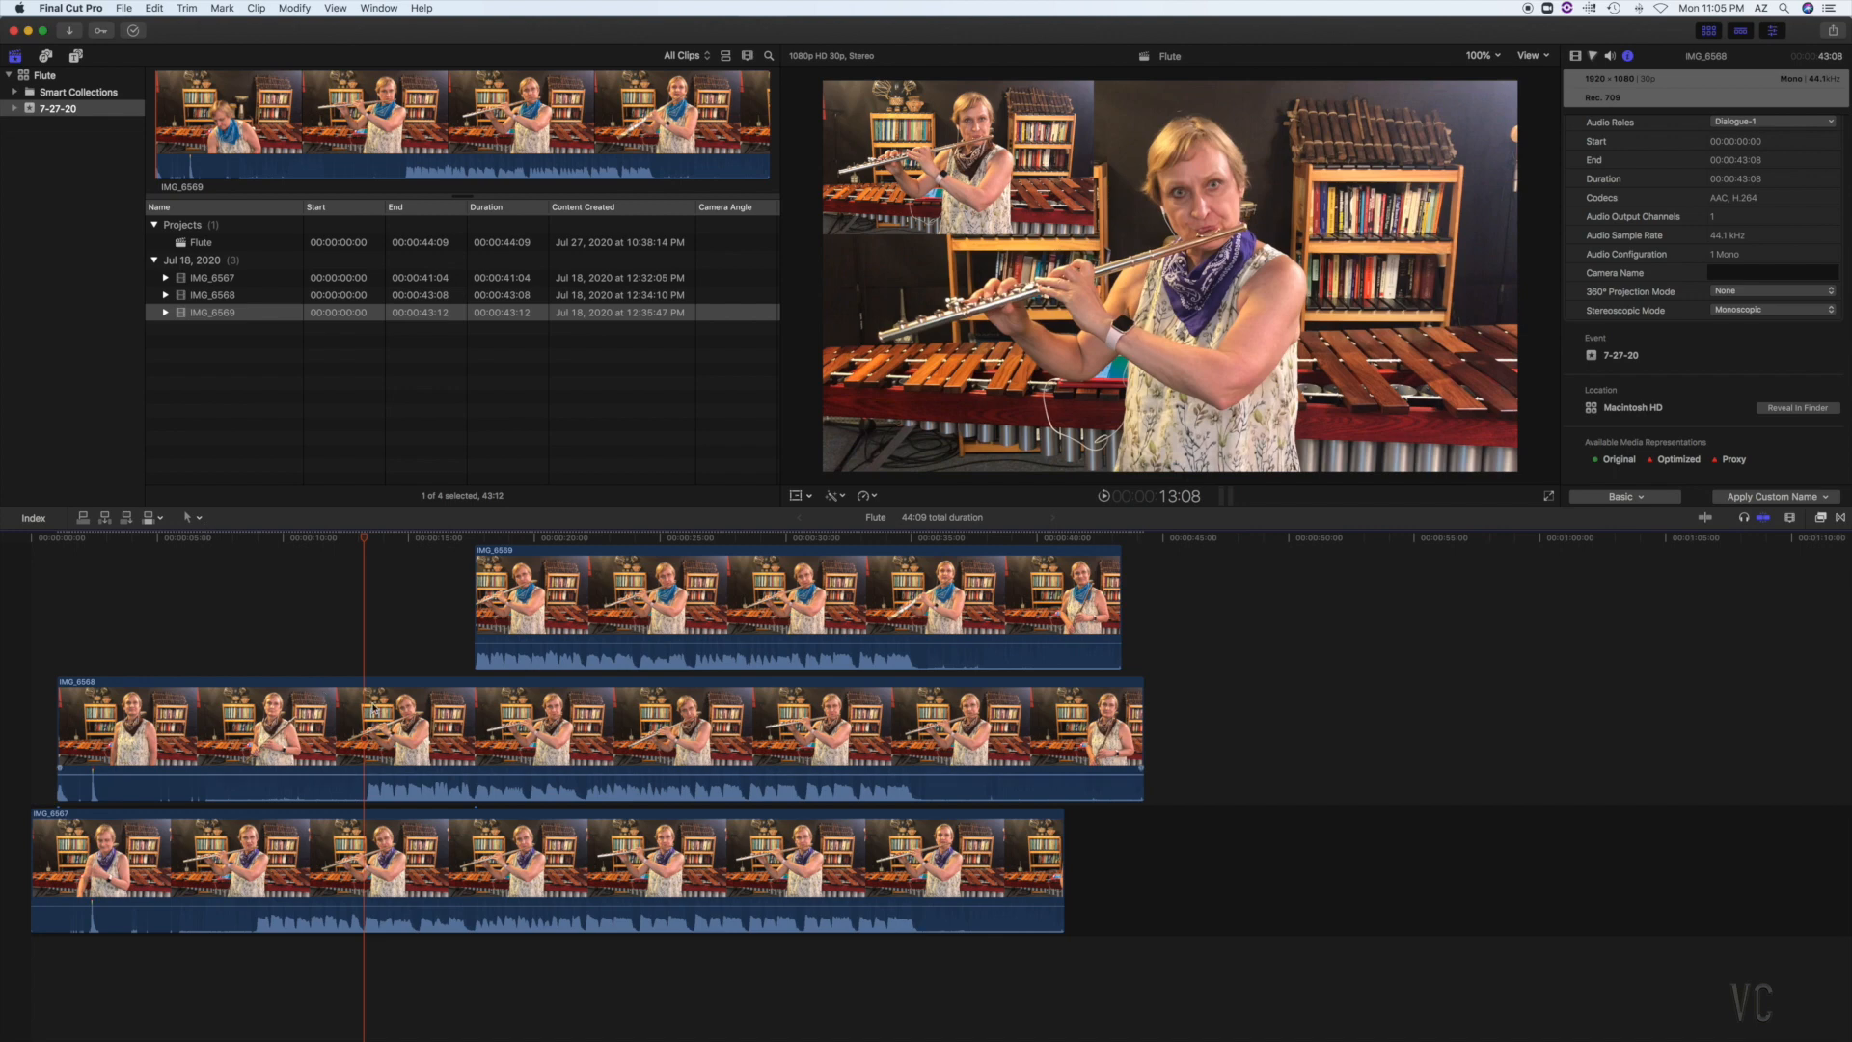
key("b")
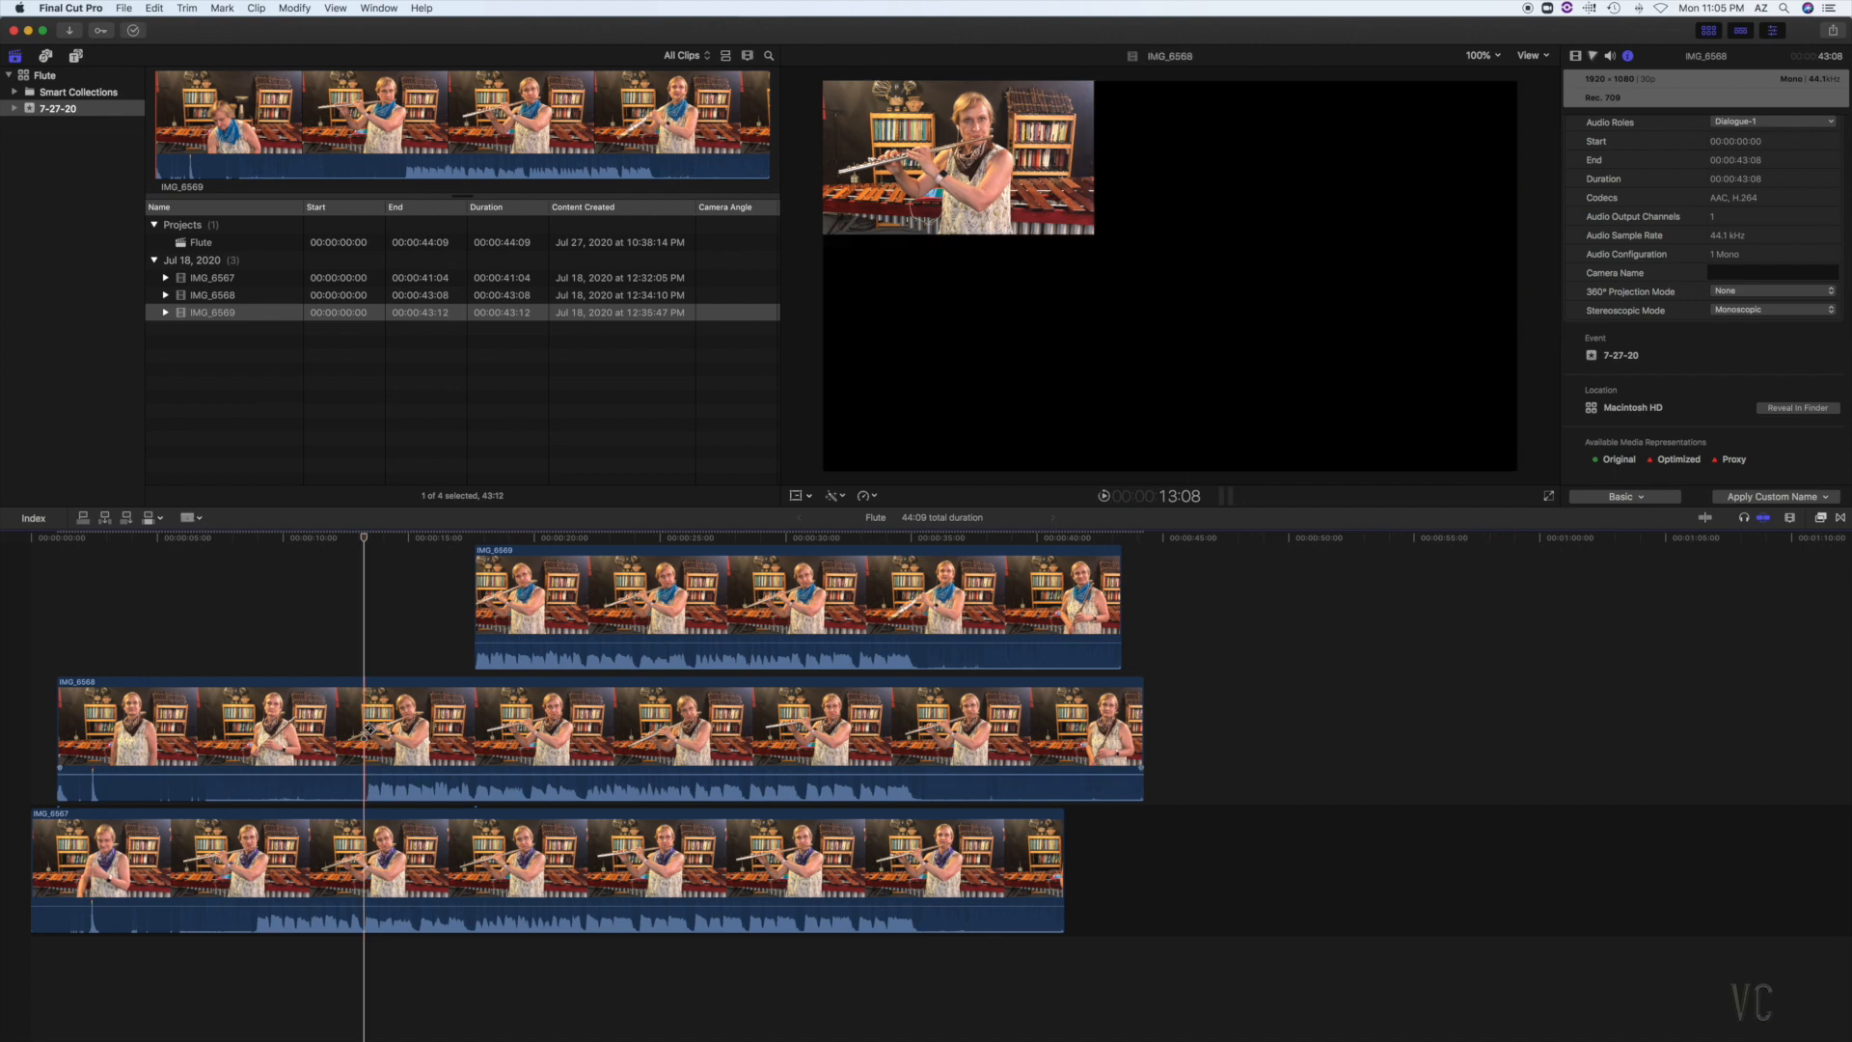
left_click(364, 730)
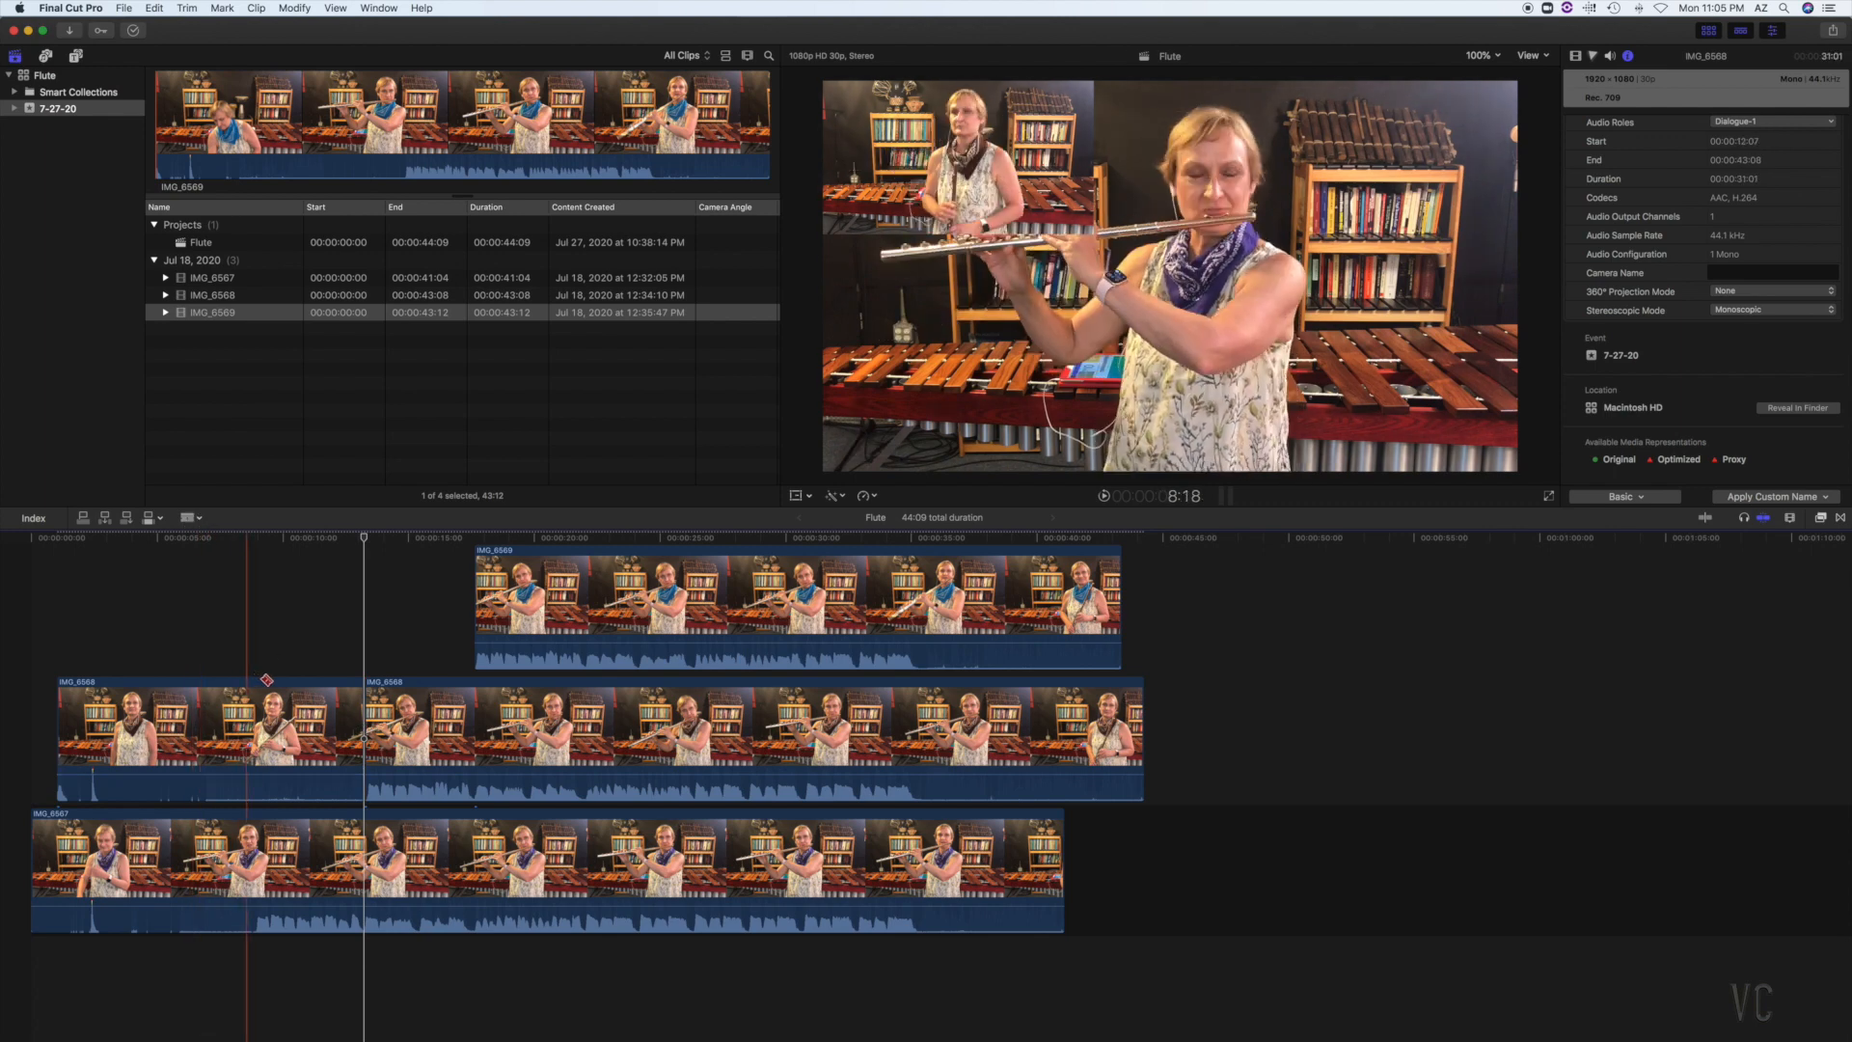
key("a")
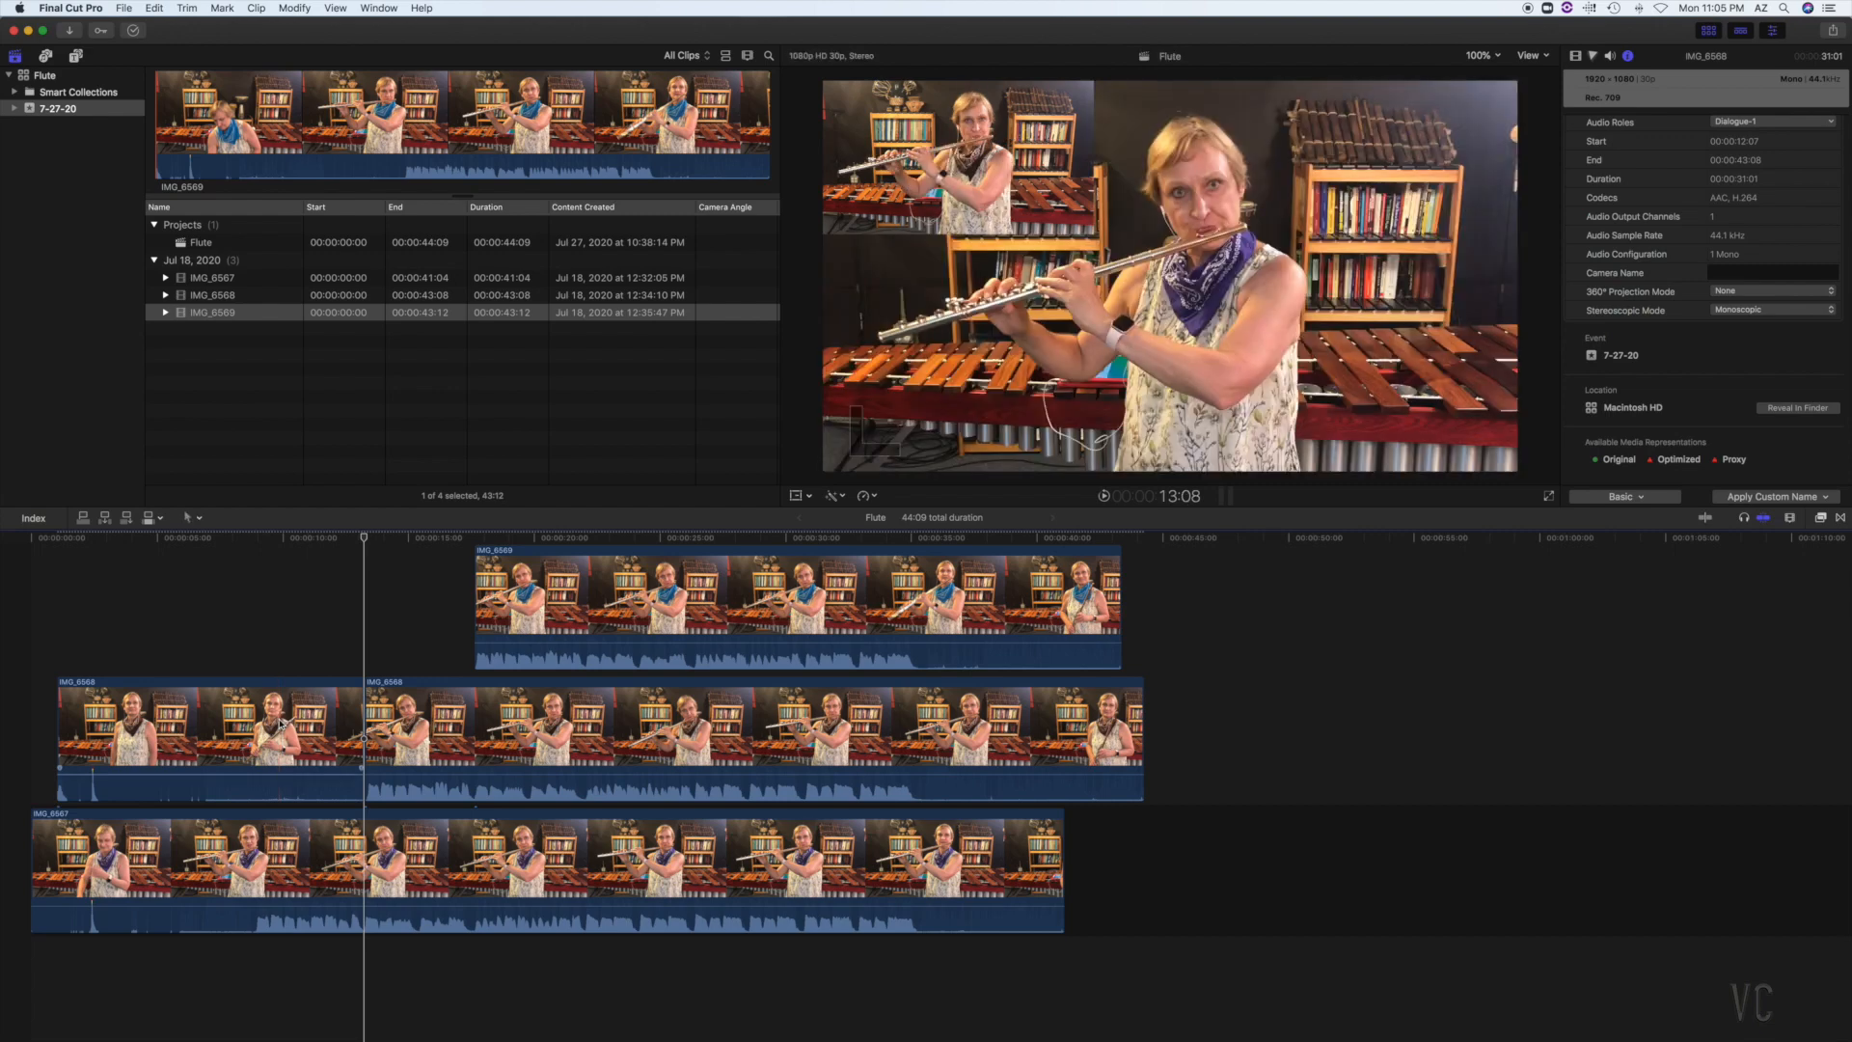
left_click(280, 722)
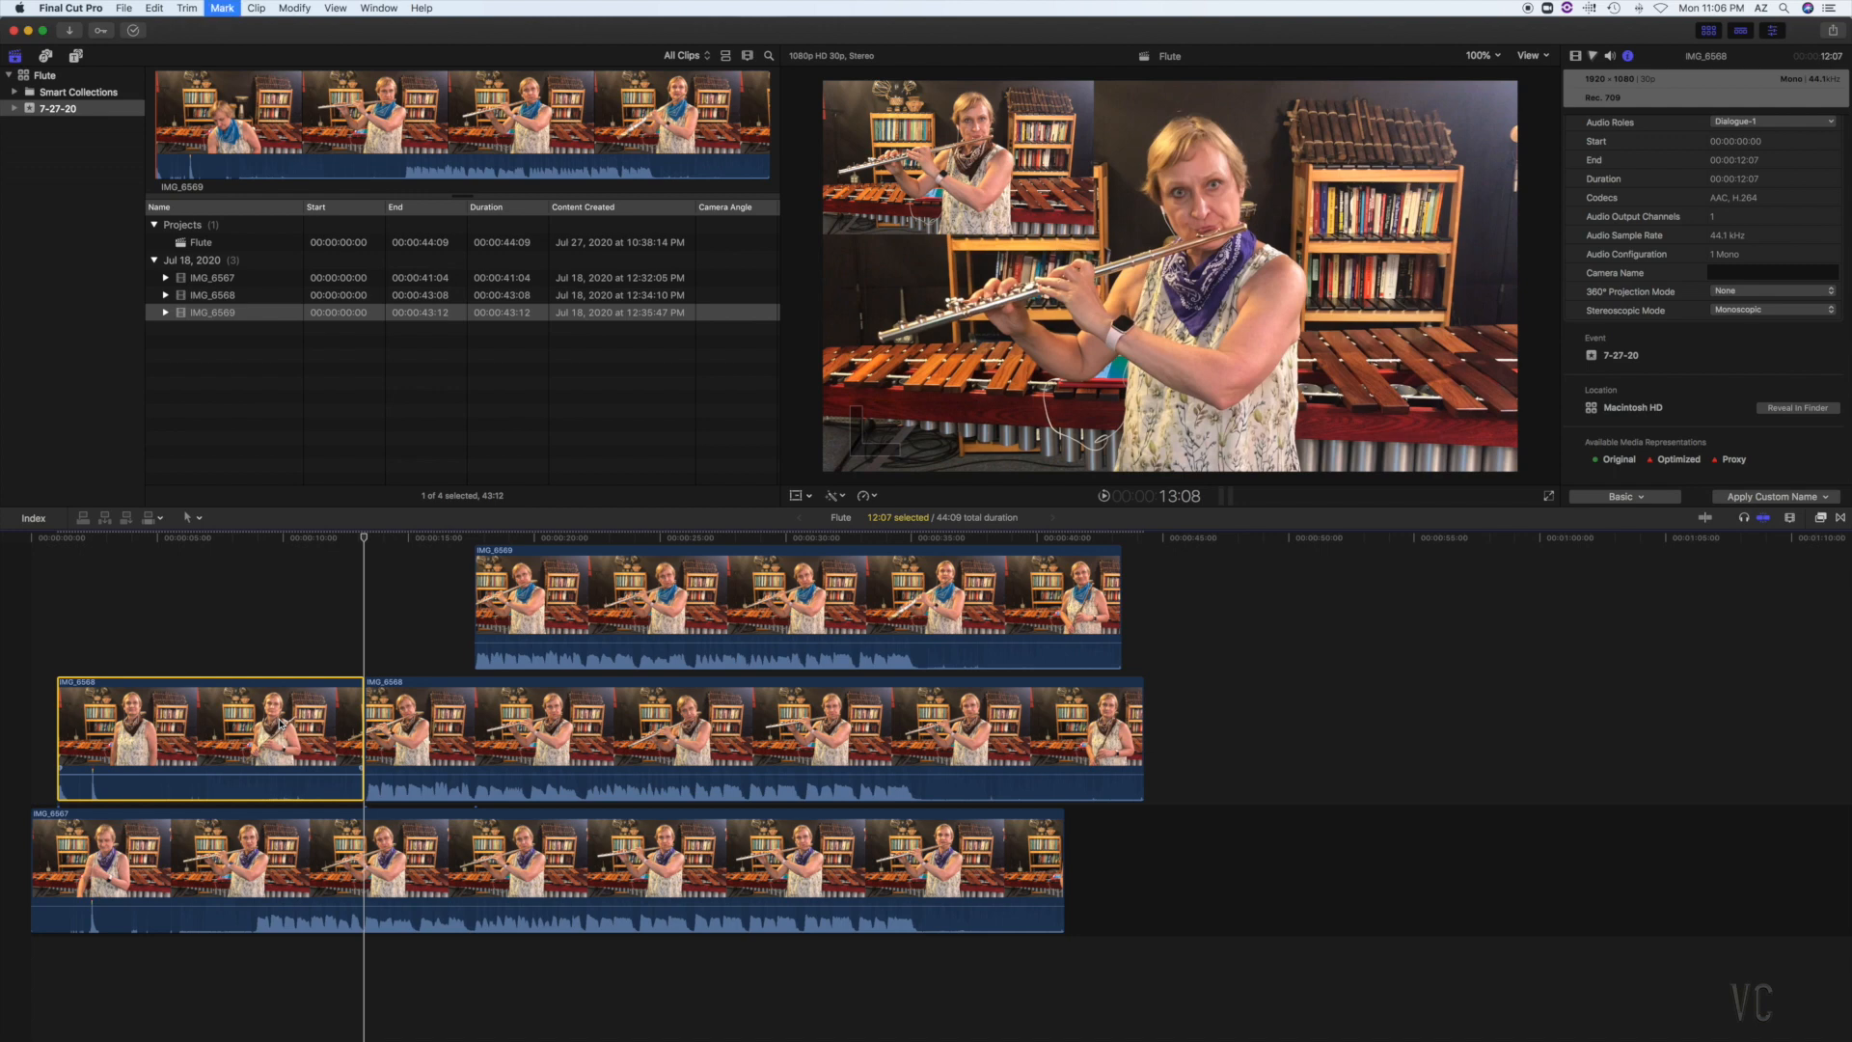
key("Delete")
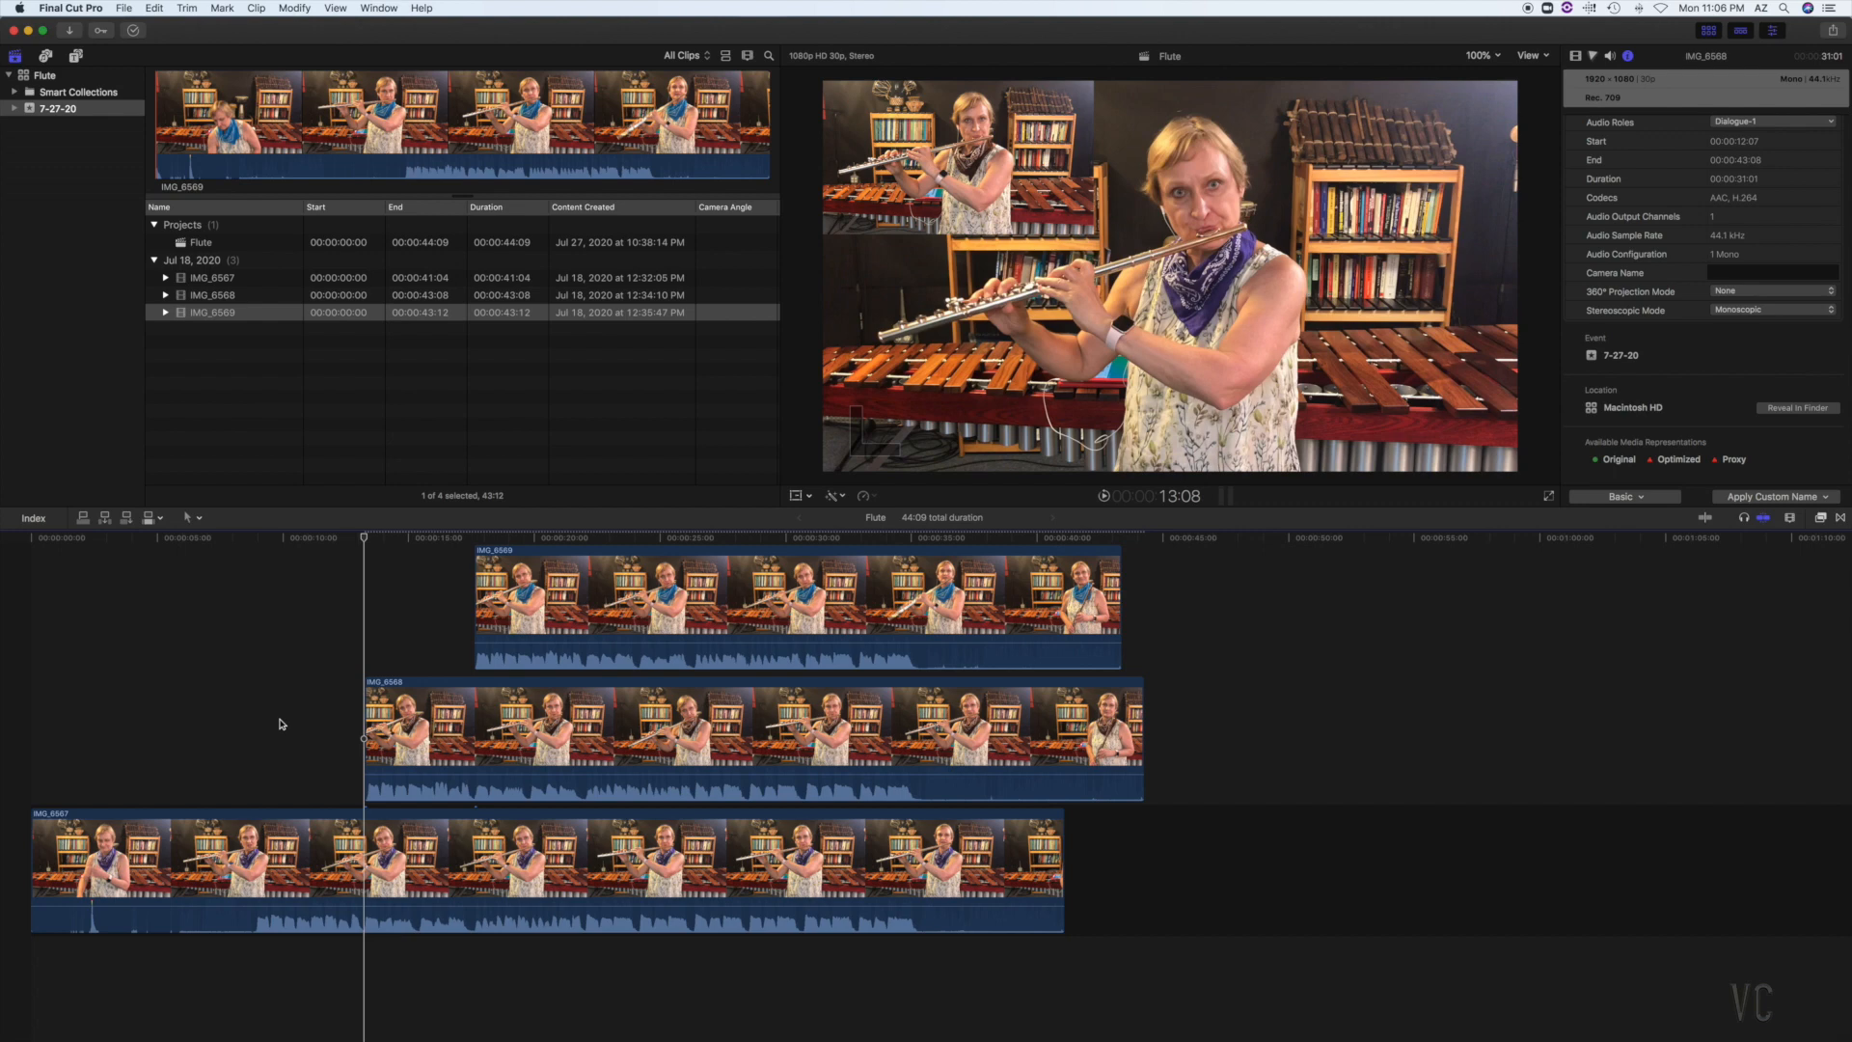
- Park the playhead at 8:18, just before the flute enters in IMG_6567
left_click(277, 541)
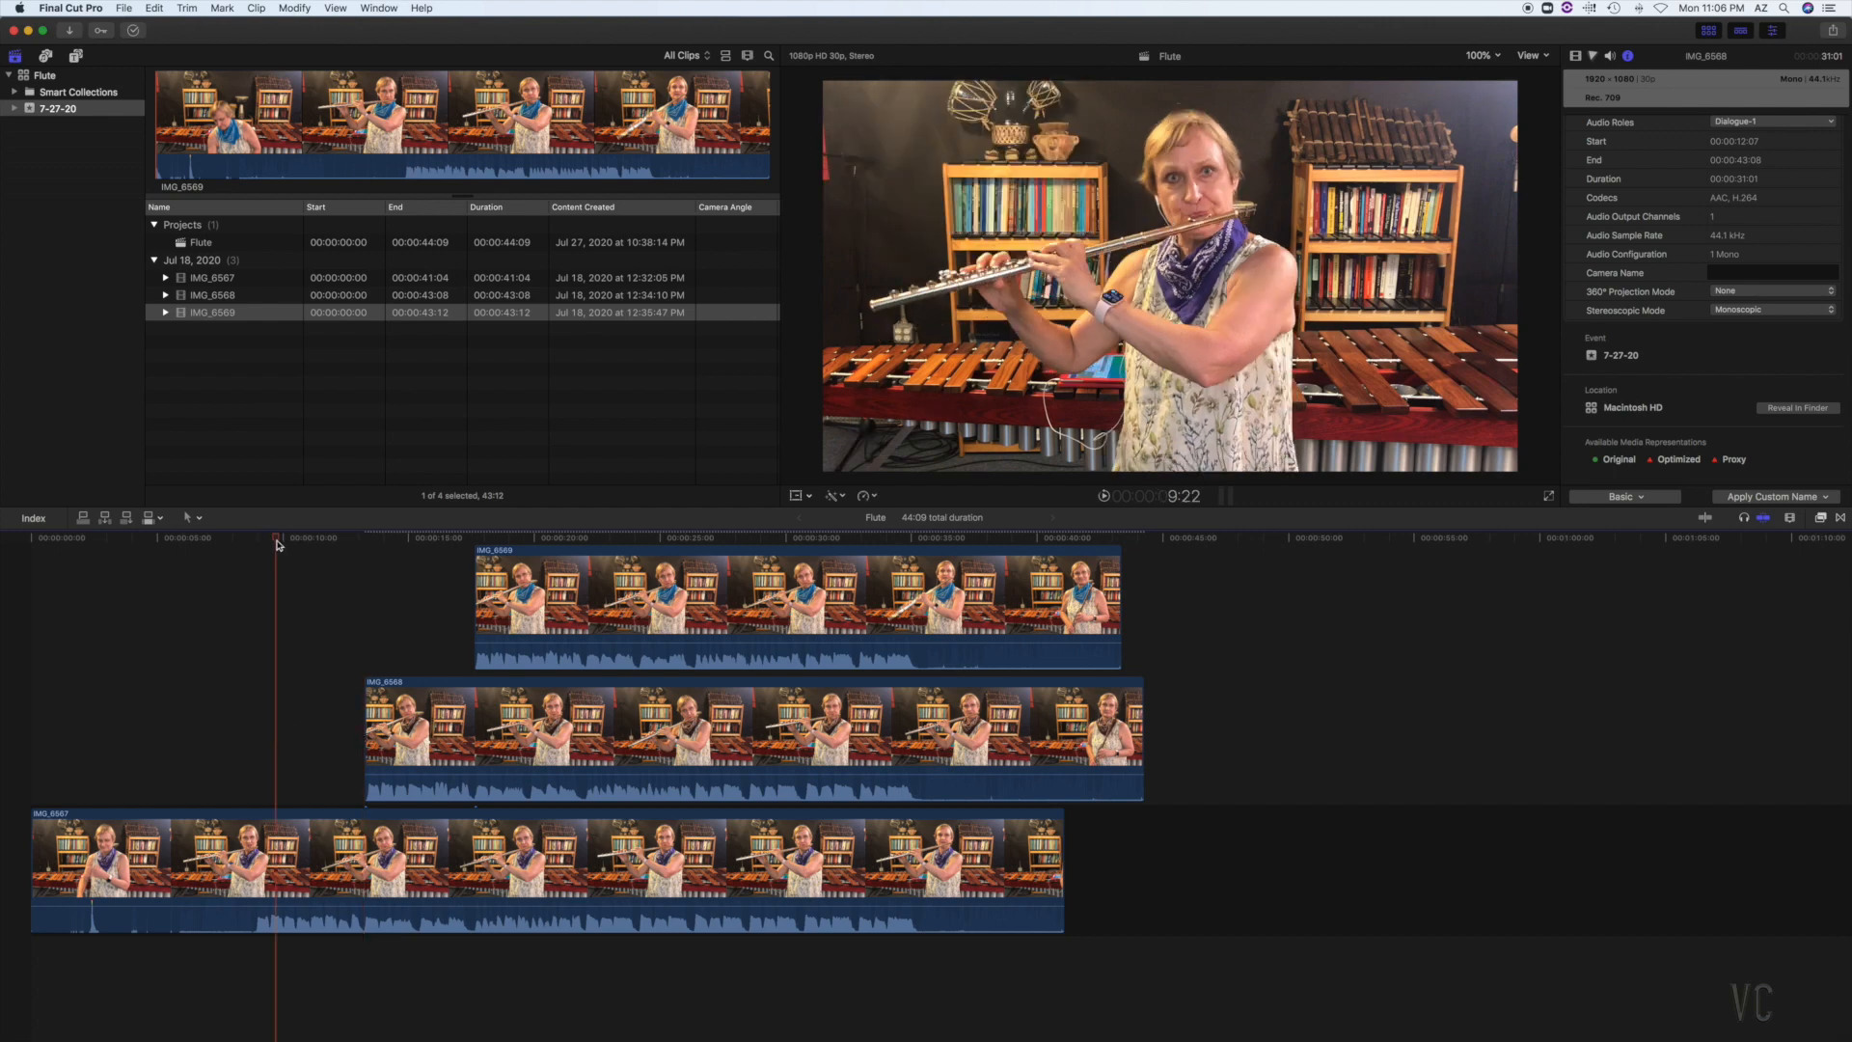
key("Left")
key("Left")
key("Left")
key("Left")
key("Left")
key("Left")
key("Left")
key("Left")
key("Left")
key("Left")
key("Left")
key("Left")
key("Left")
key("Left")
key("Left")
key("Left")
key("Left")
key("Left")
key("Left")
key("Left")
key("Left")
key("Left")
key("Left")
key("Left")
key("Left")
key("Left")
key("Left")
key("Left")
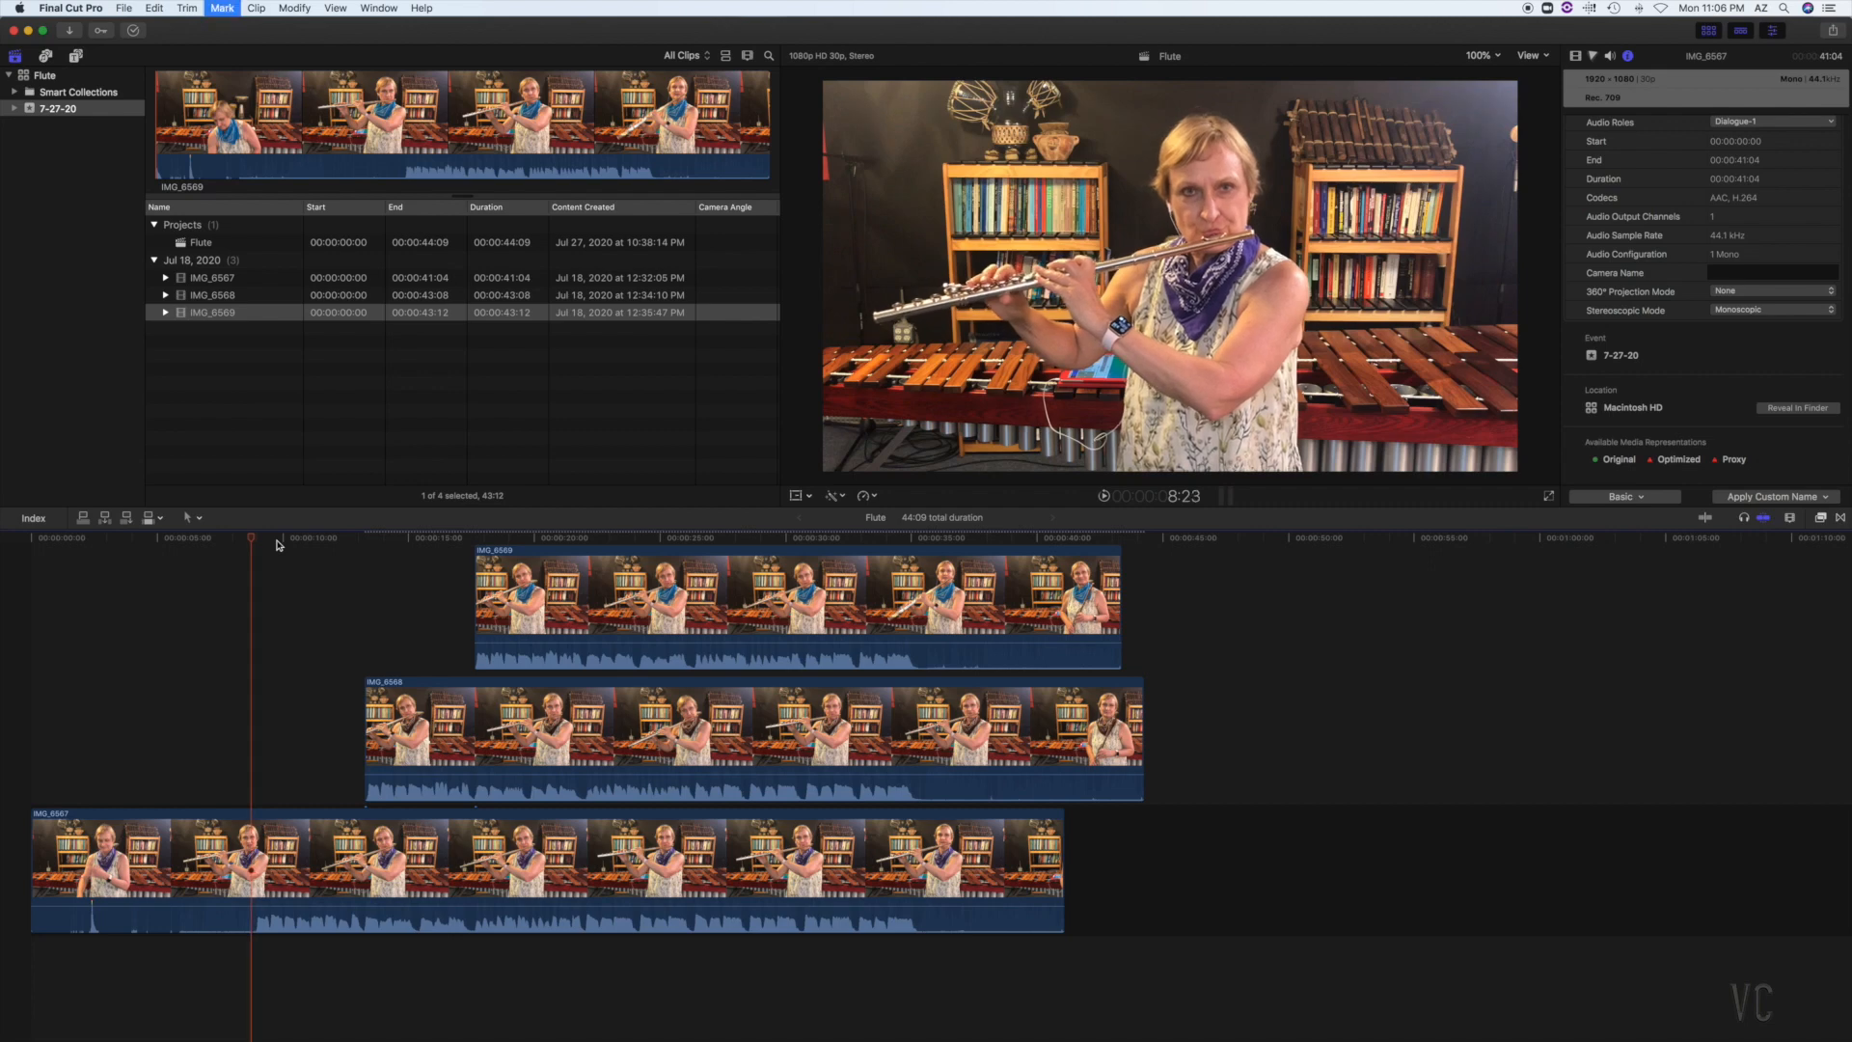
key("Left")
key("Left")
key("Left")
key("Left")
key("Left")
key("Left")
key("Left")
key("Left")
key("Left")
key("Right")
key("Right")
key("Right")
key("Right")
key("Left")
key("Left")
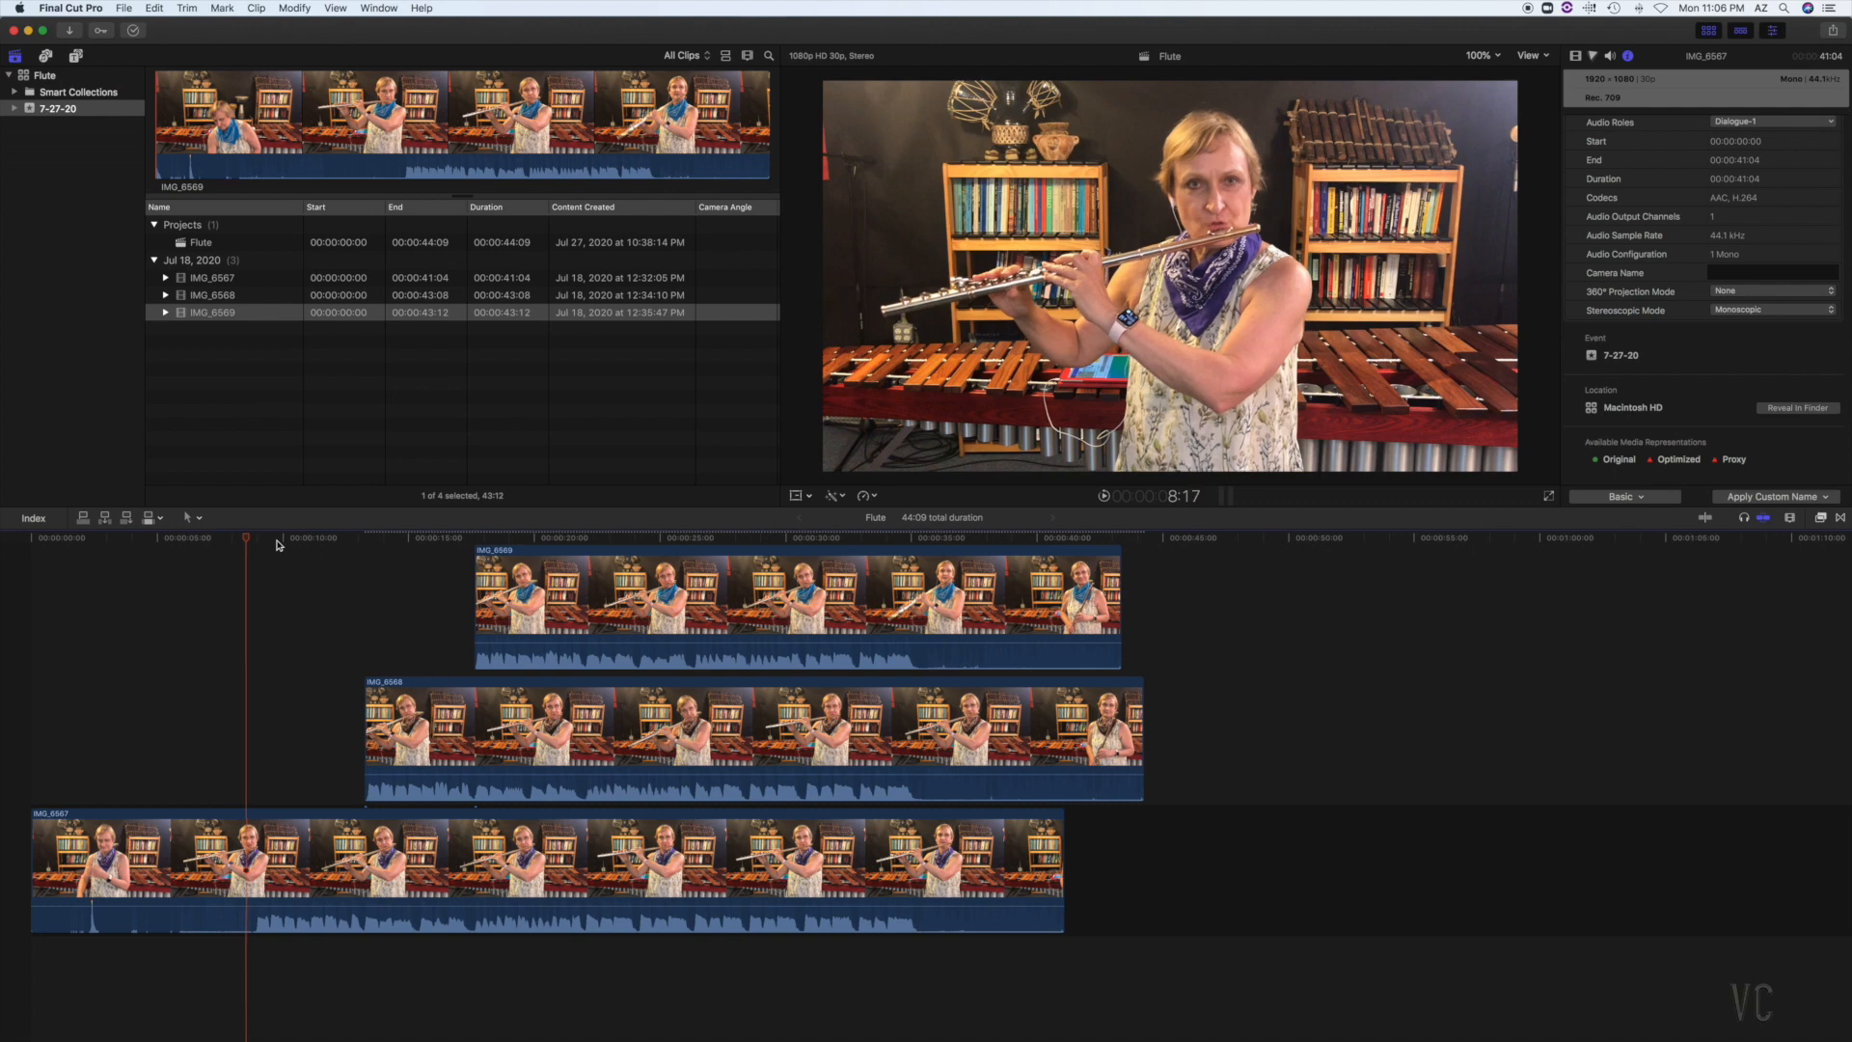
key("Right")
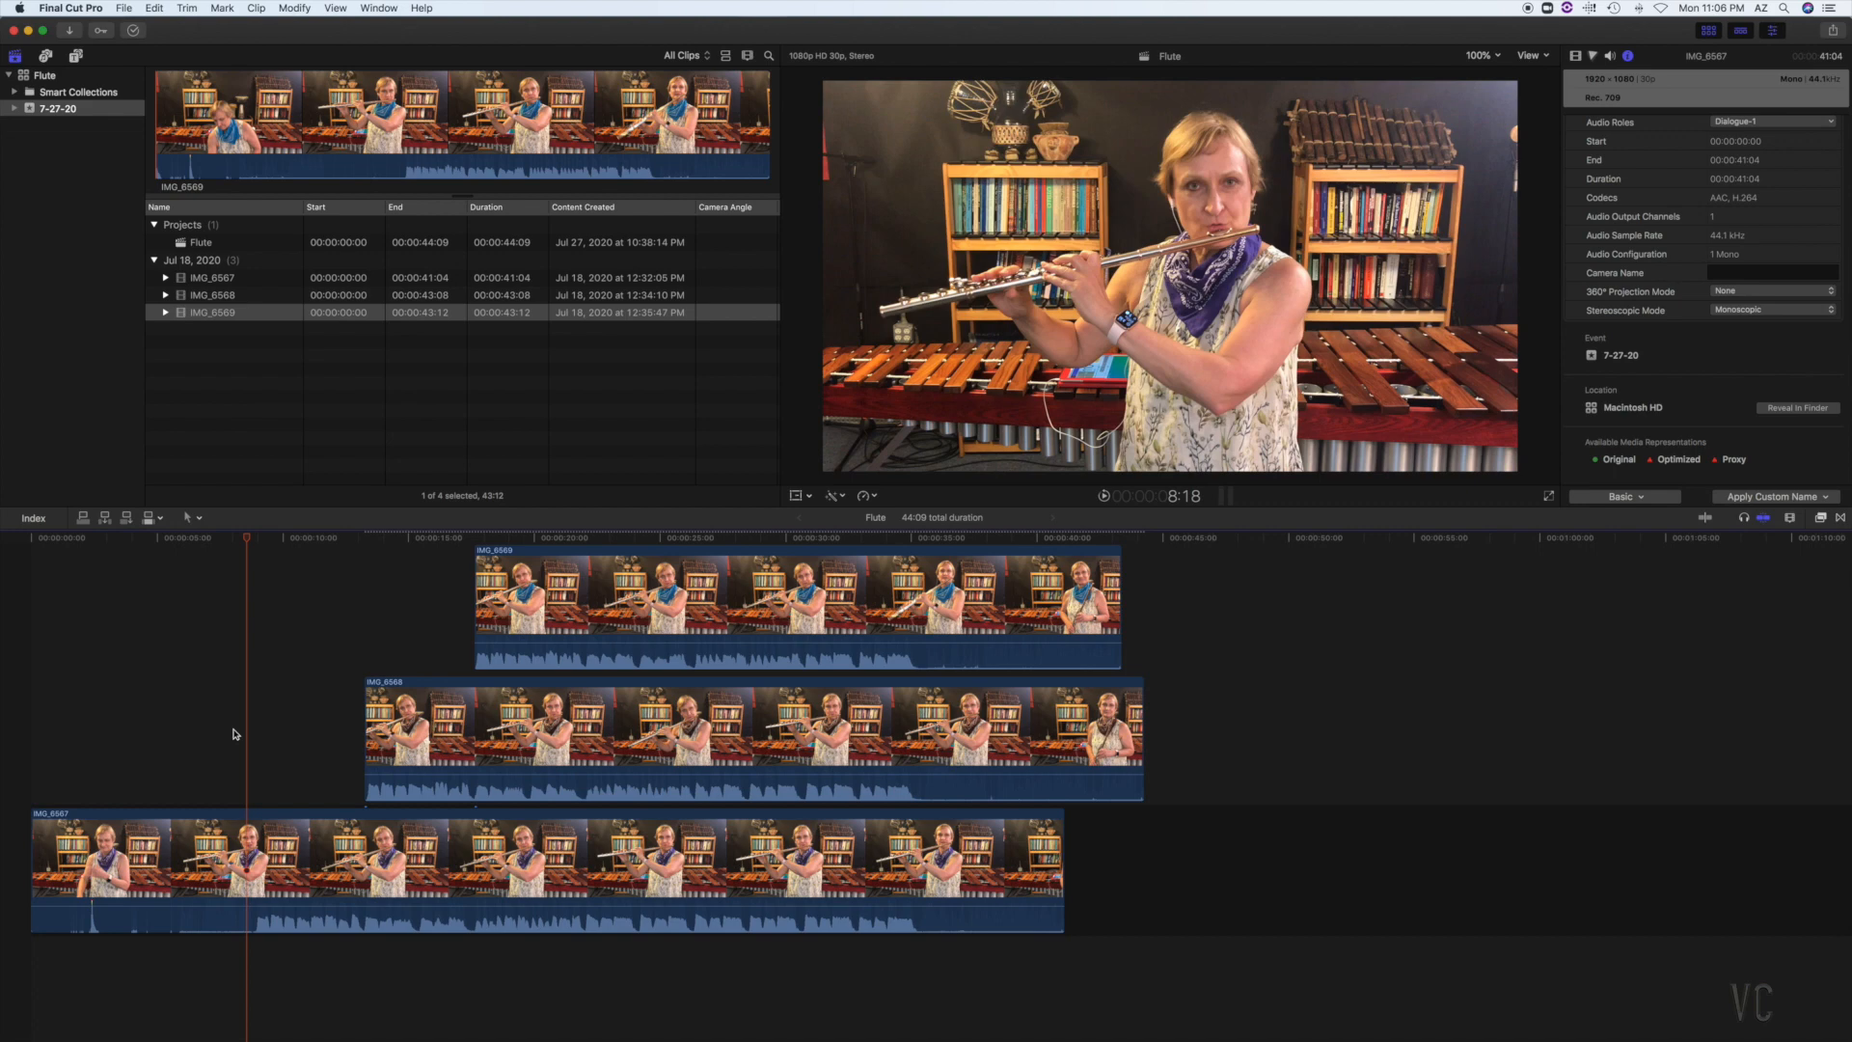
- Blade IMG_6567 at 8:18, delete the portion before the cut, and play the result
left_click(243, 860)
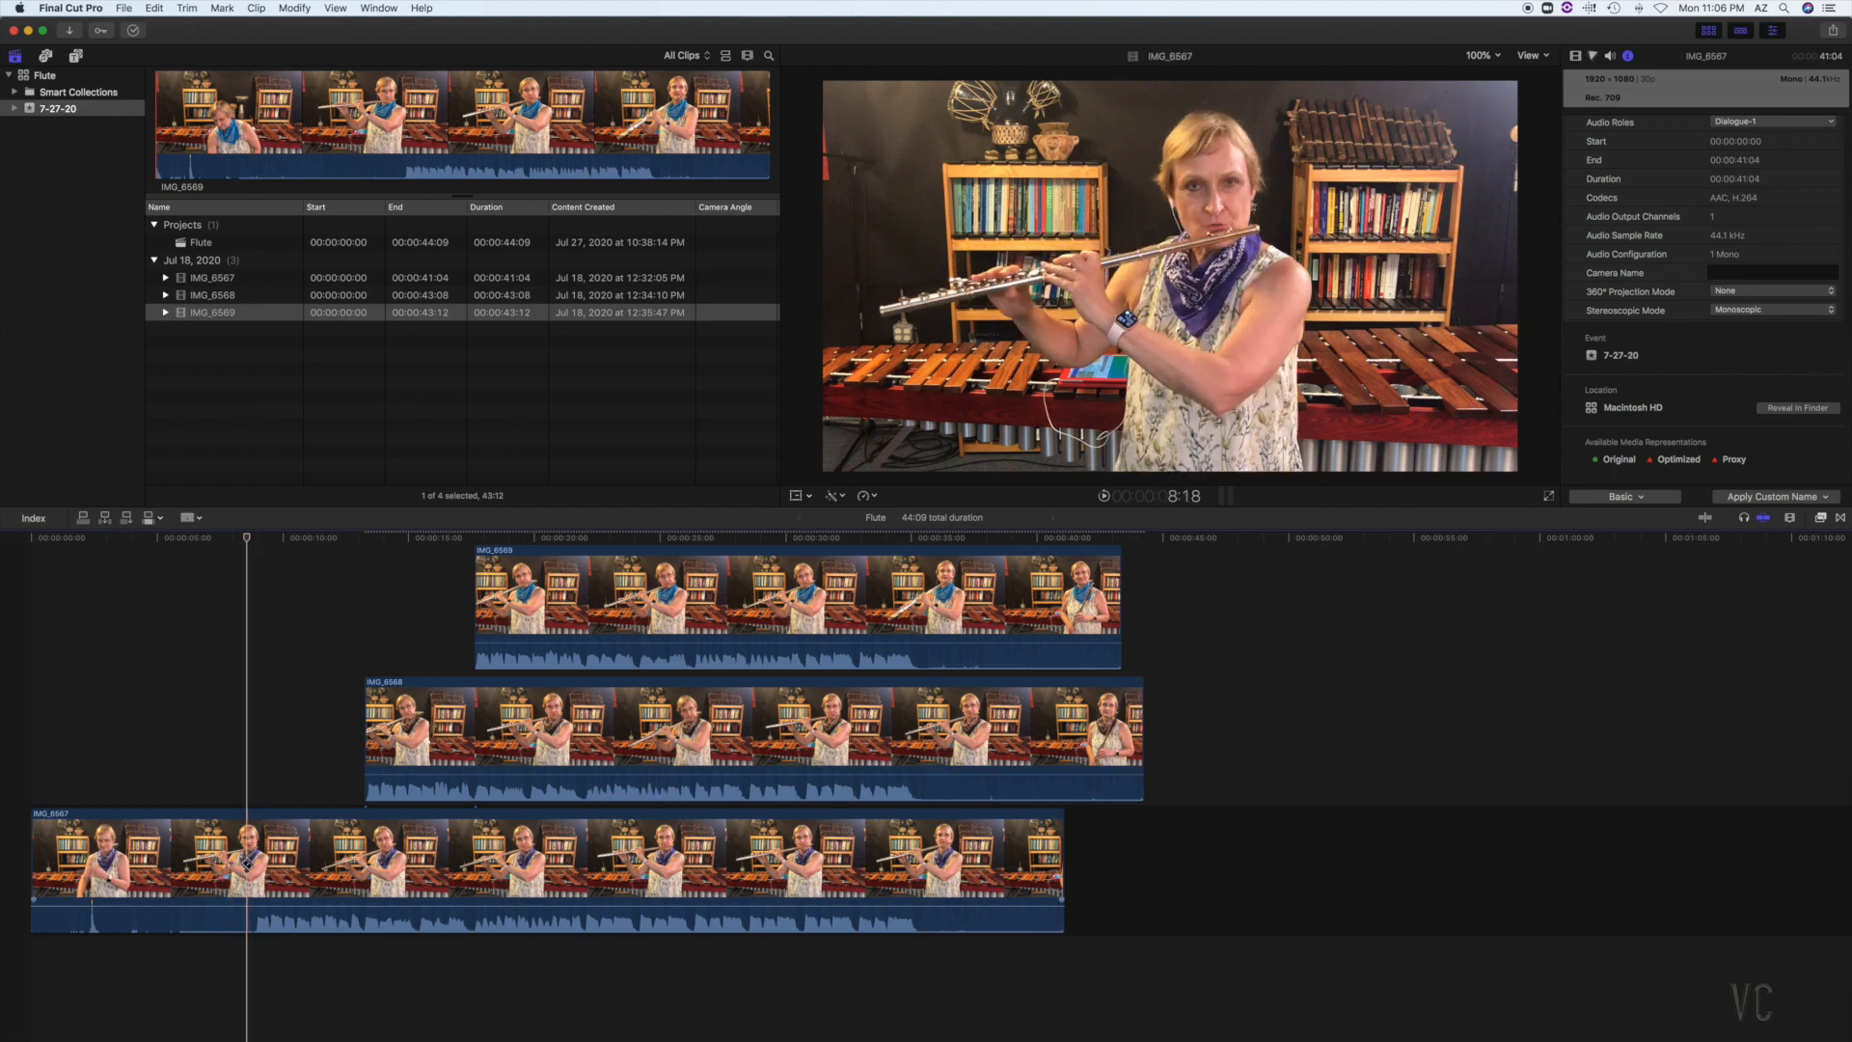
key("super+b")
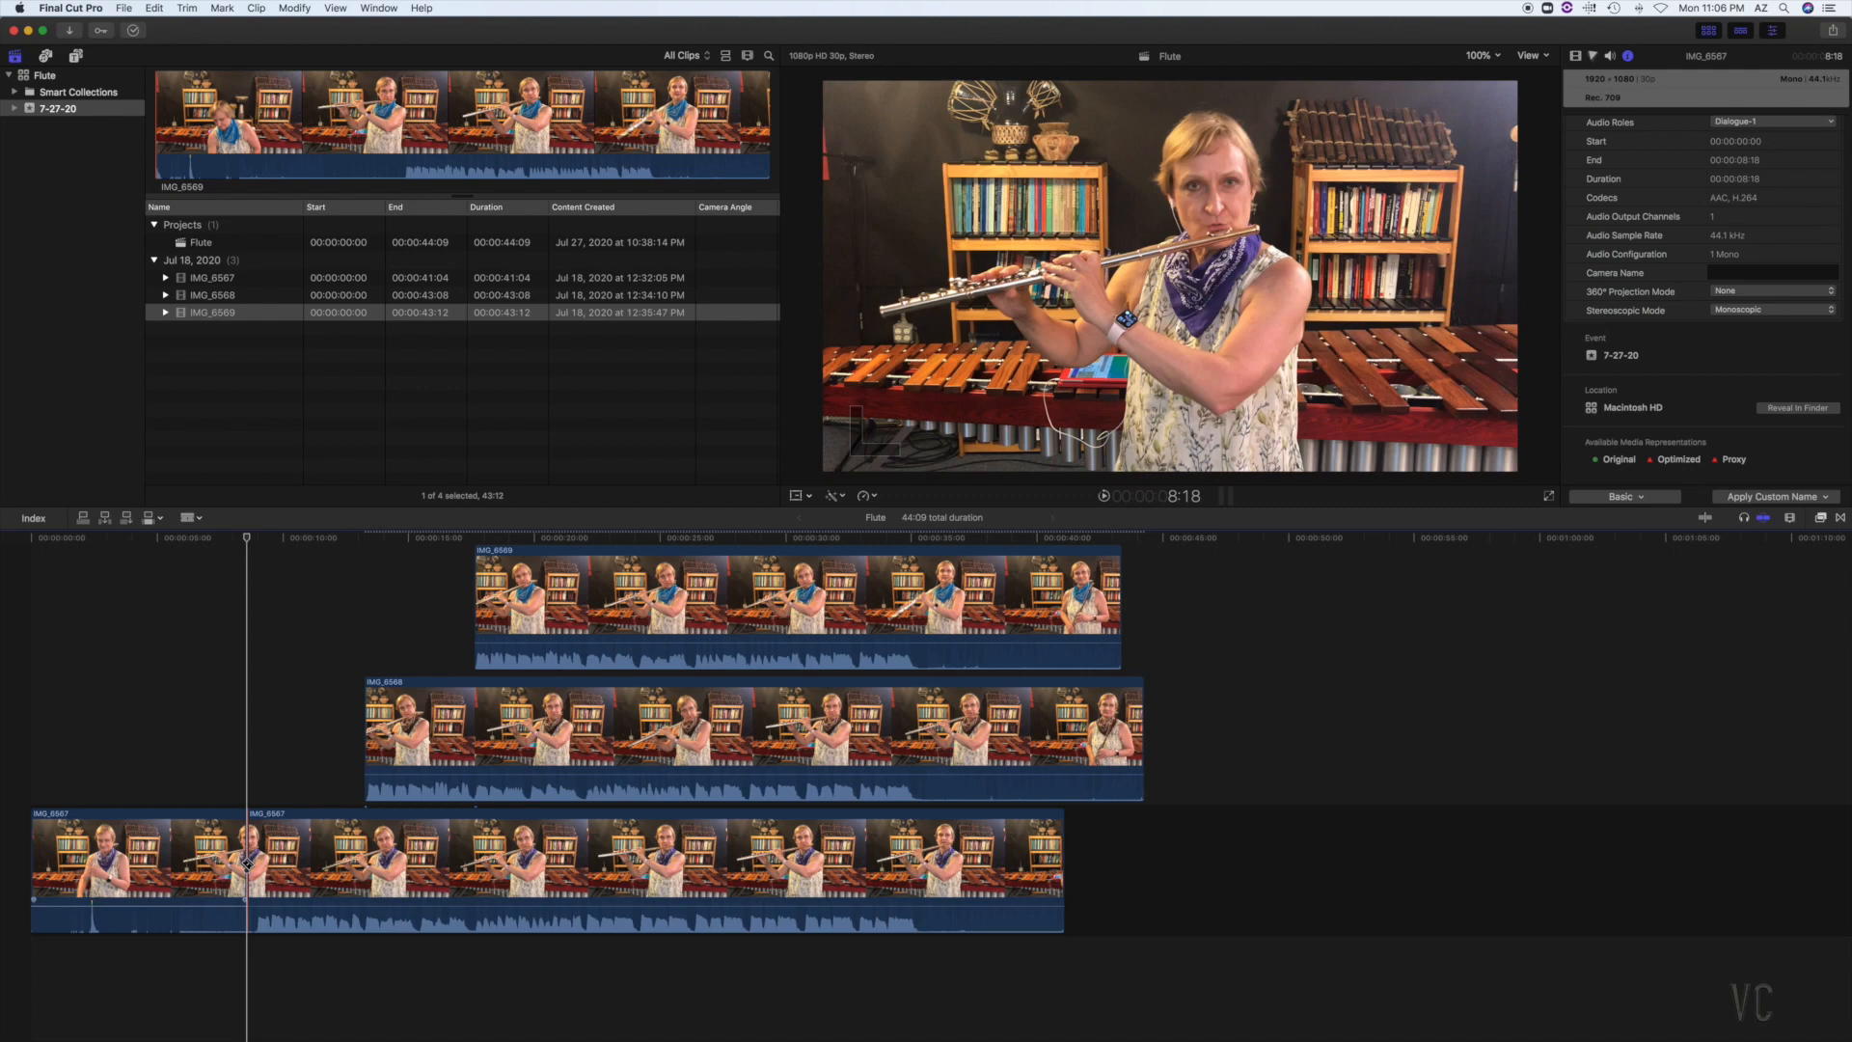
key("a")
left_click(184, 864)
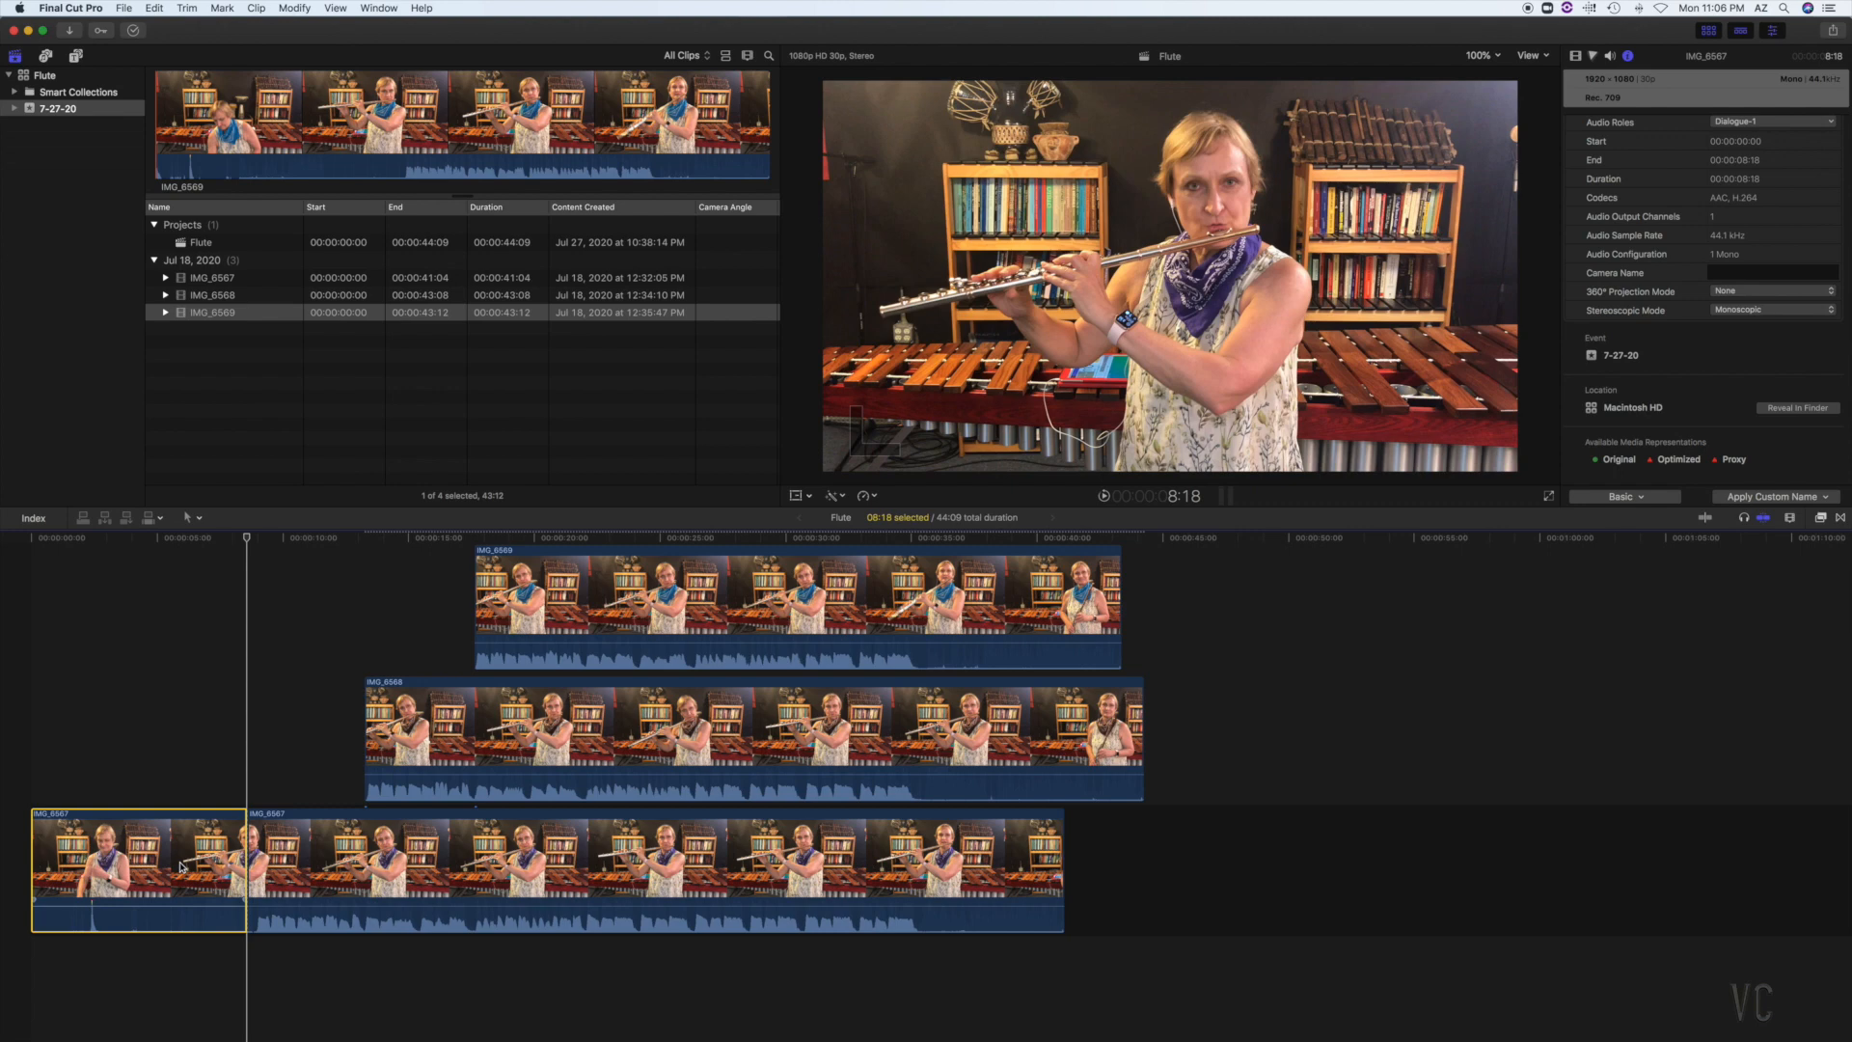
key("Delete")
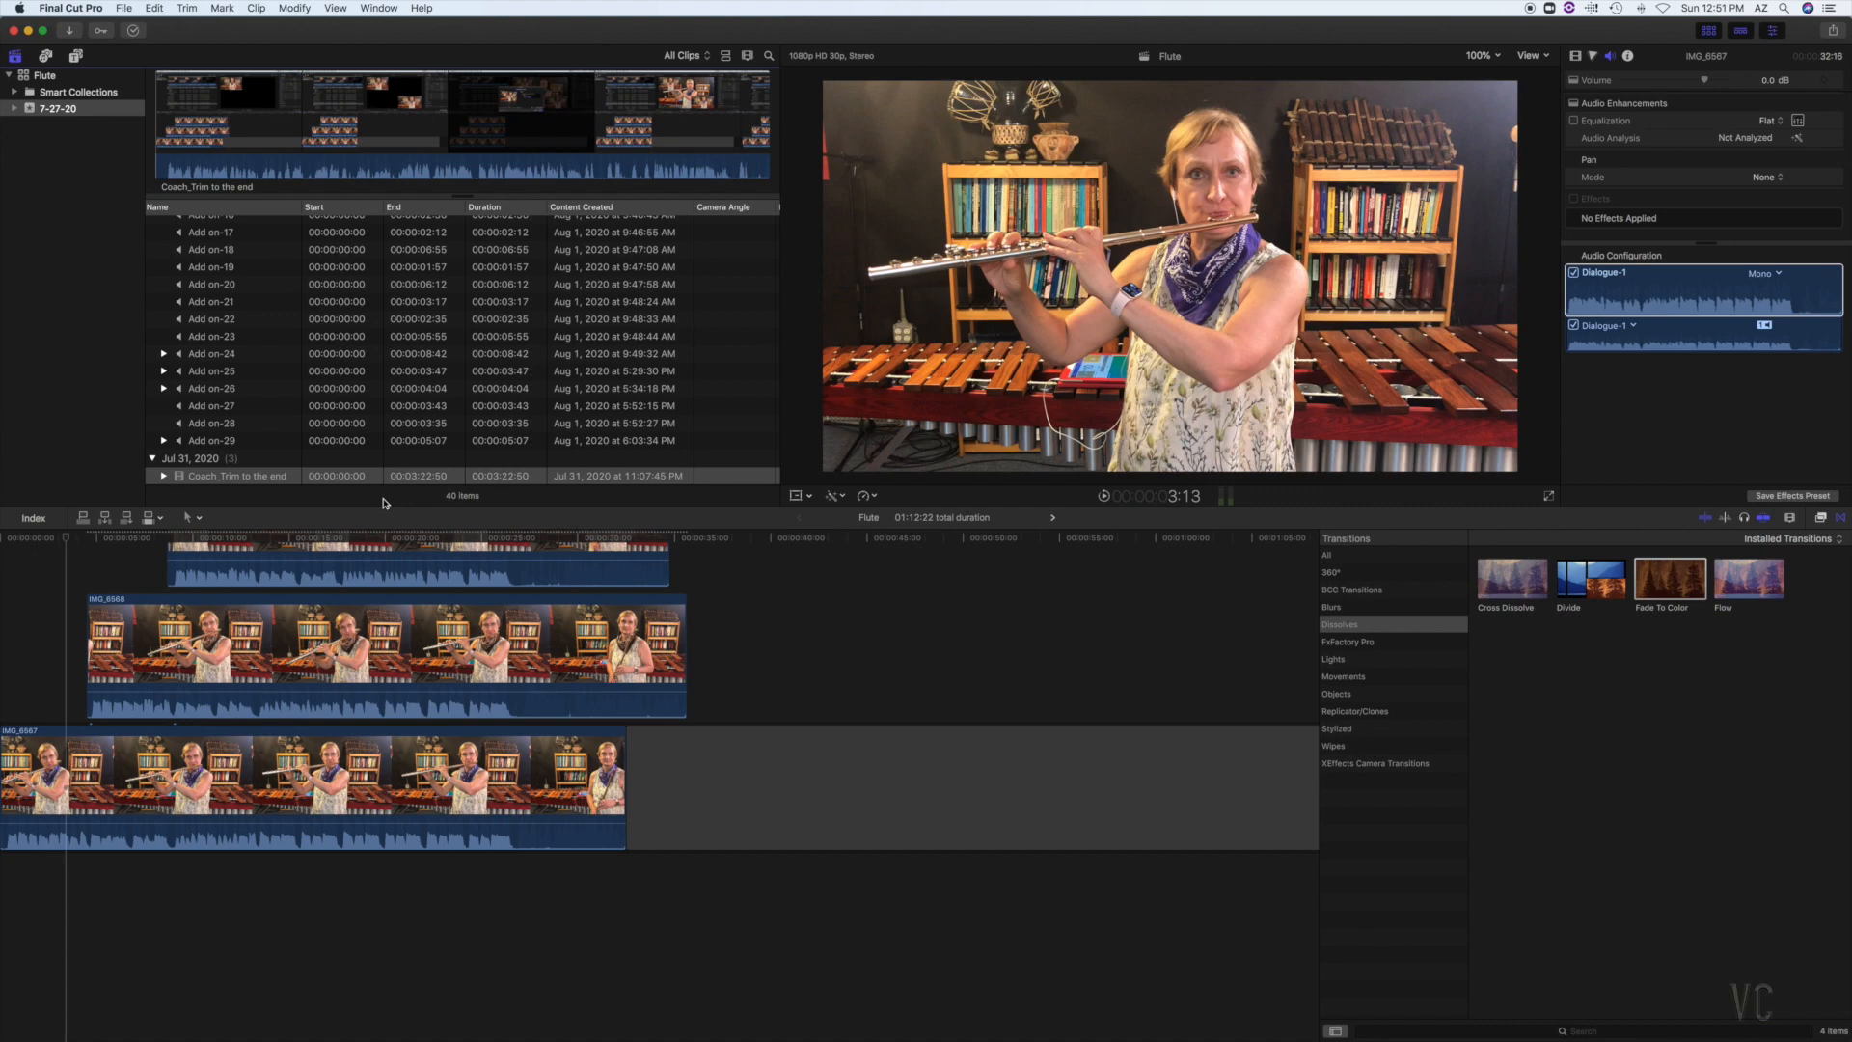
key("space")
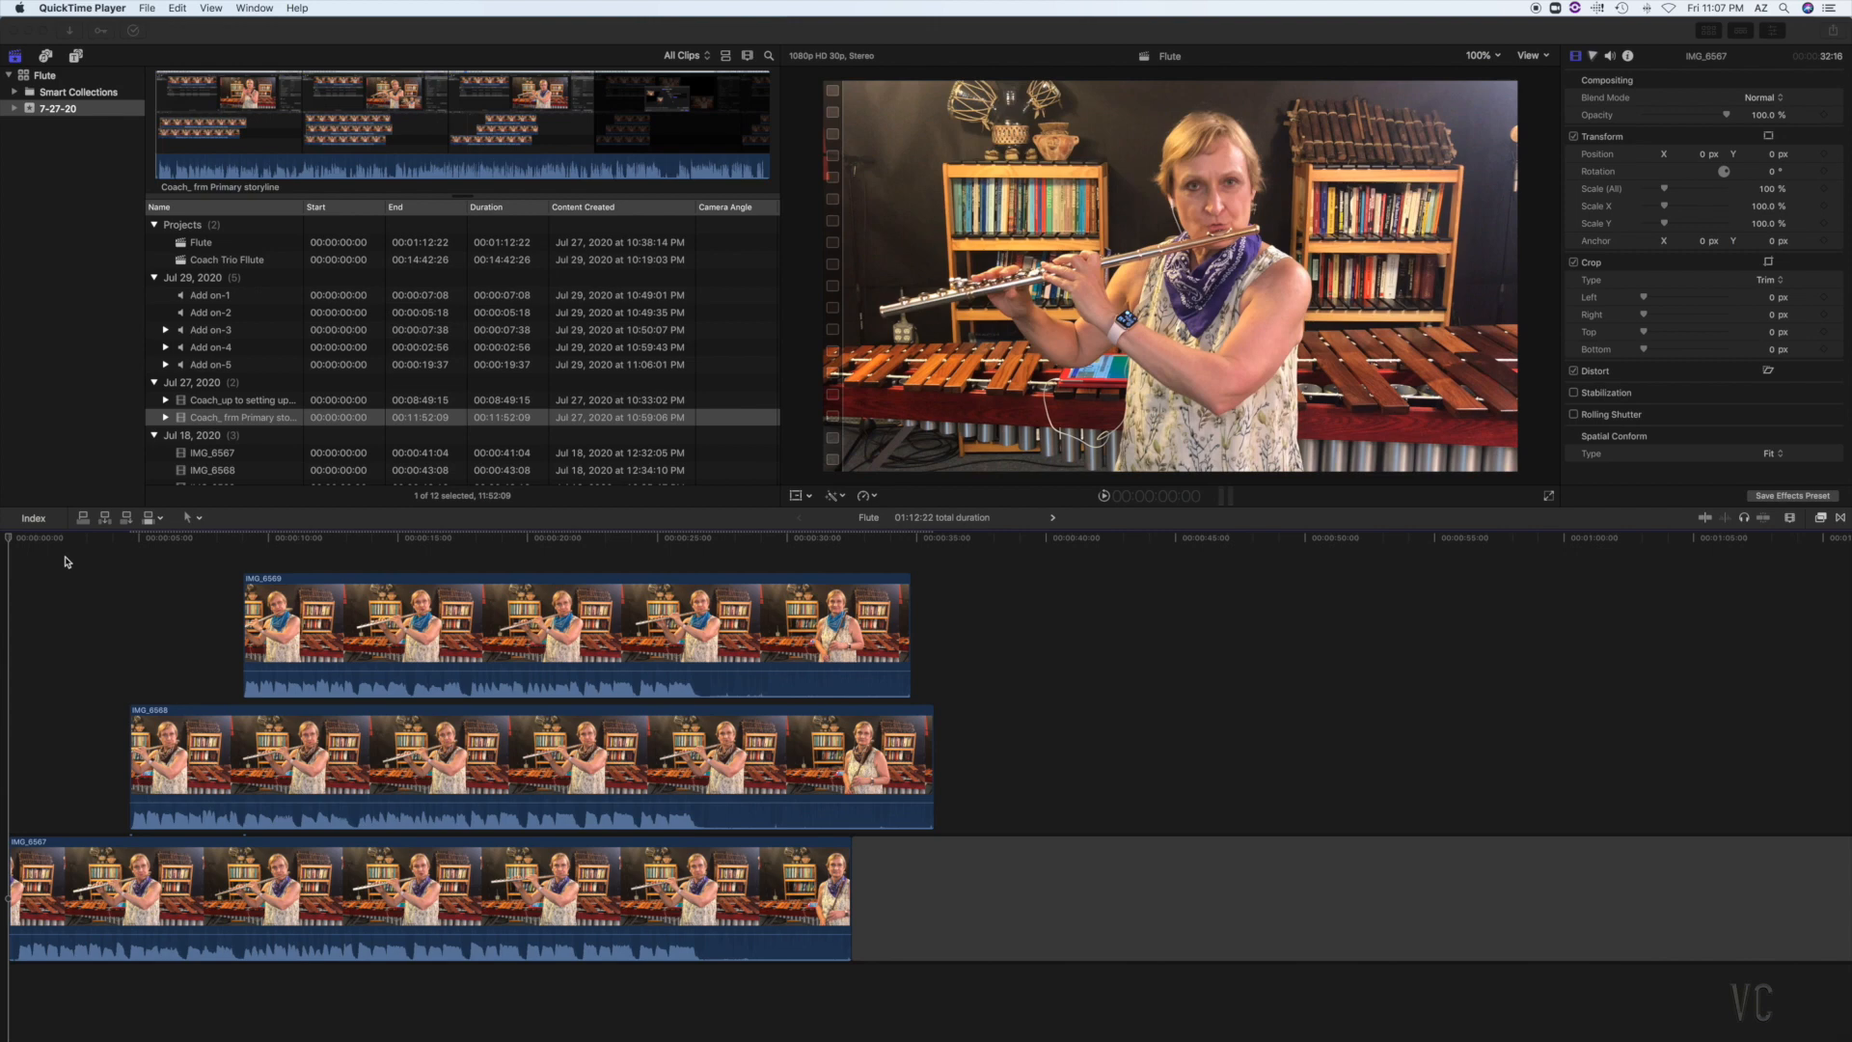
- Trim the ends of IMG_6569 and IMG_6568 to where the music stops, giving them durations of 17:28 and 22:09
left_click(924, 545)
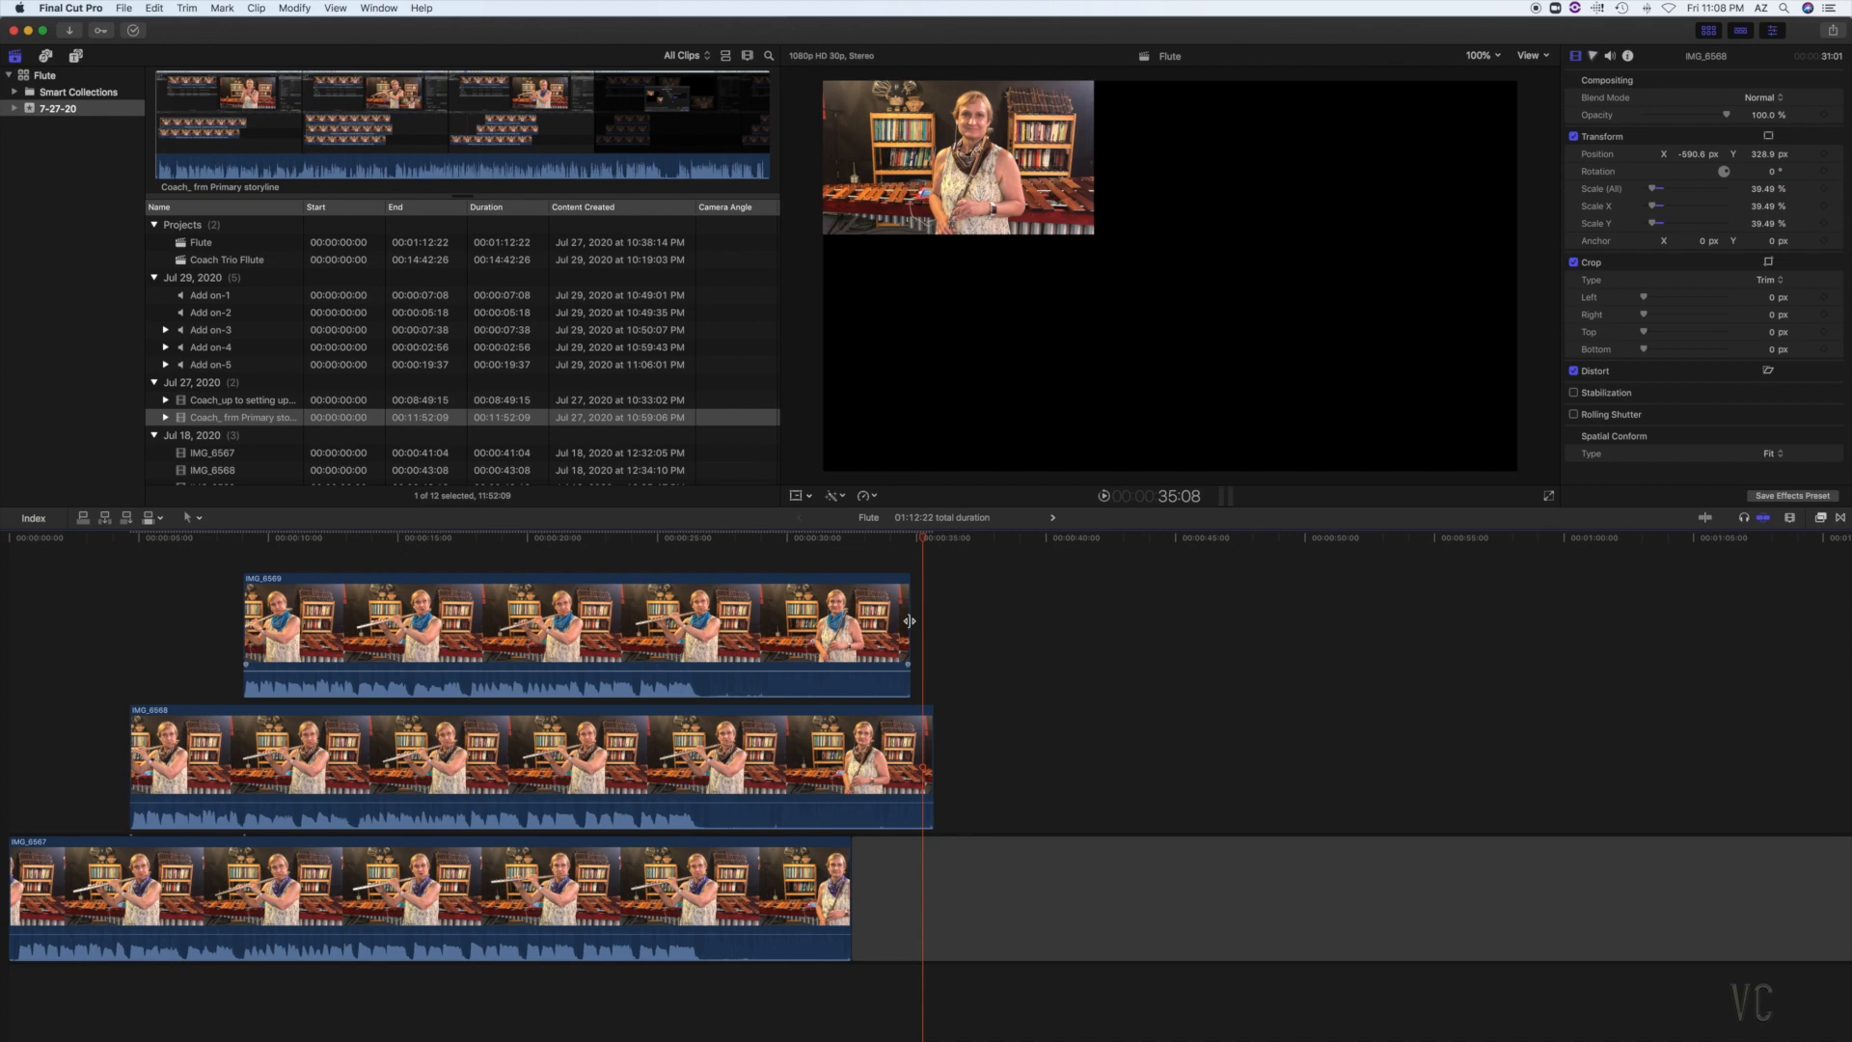
left_click(908, 620)
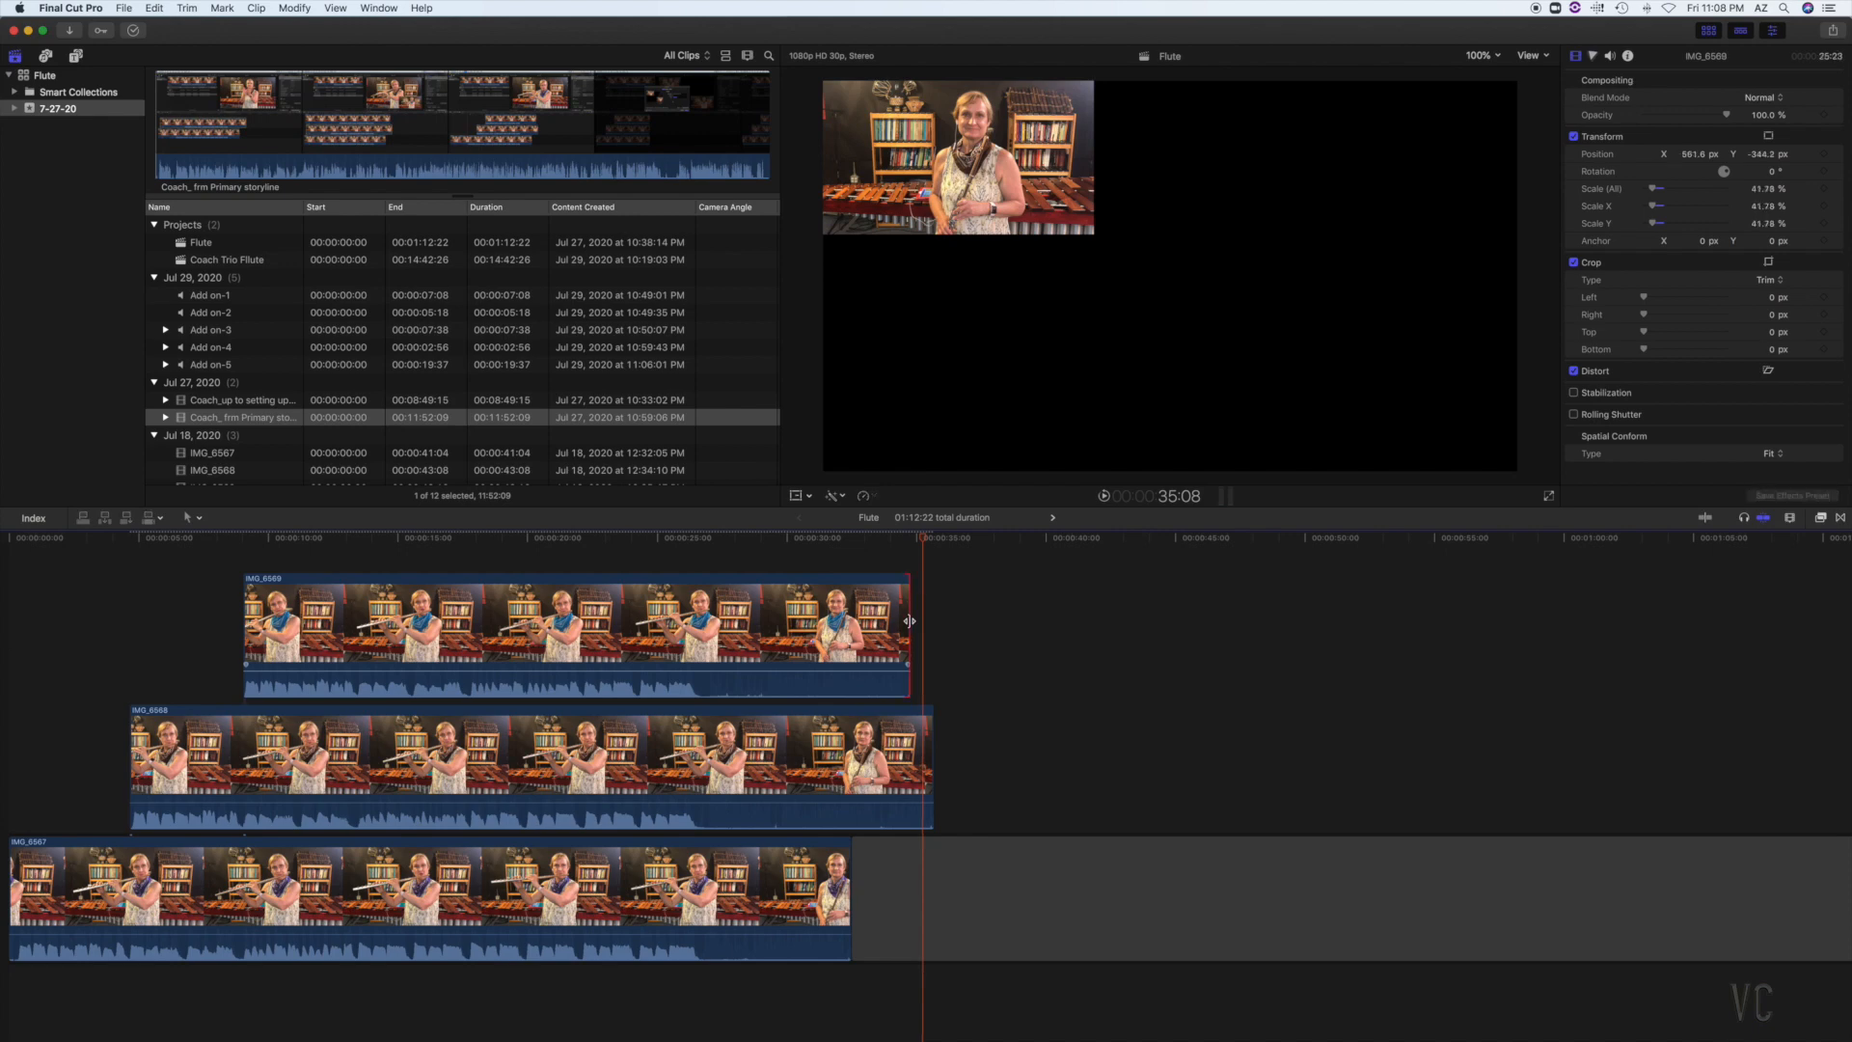
left_click_drag(909, 621, 710, 649)
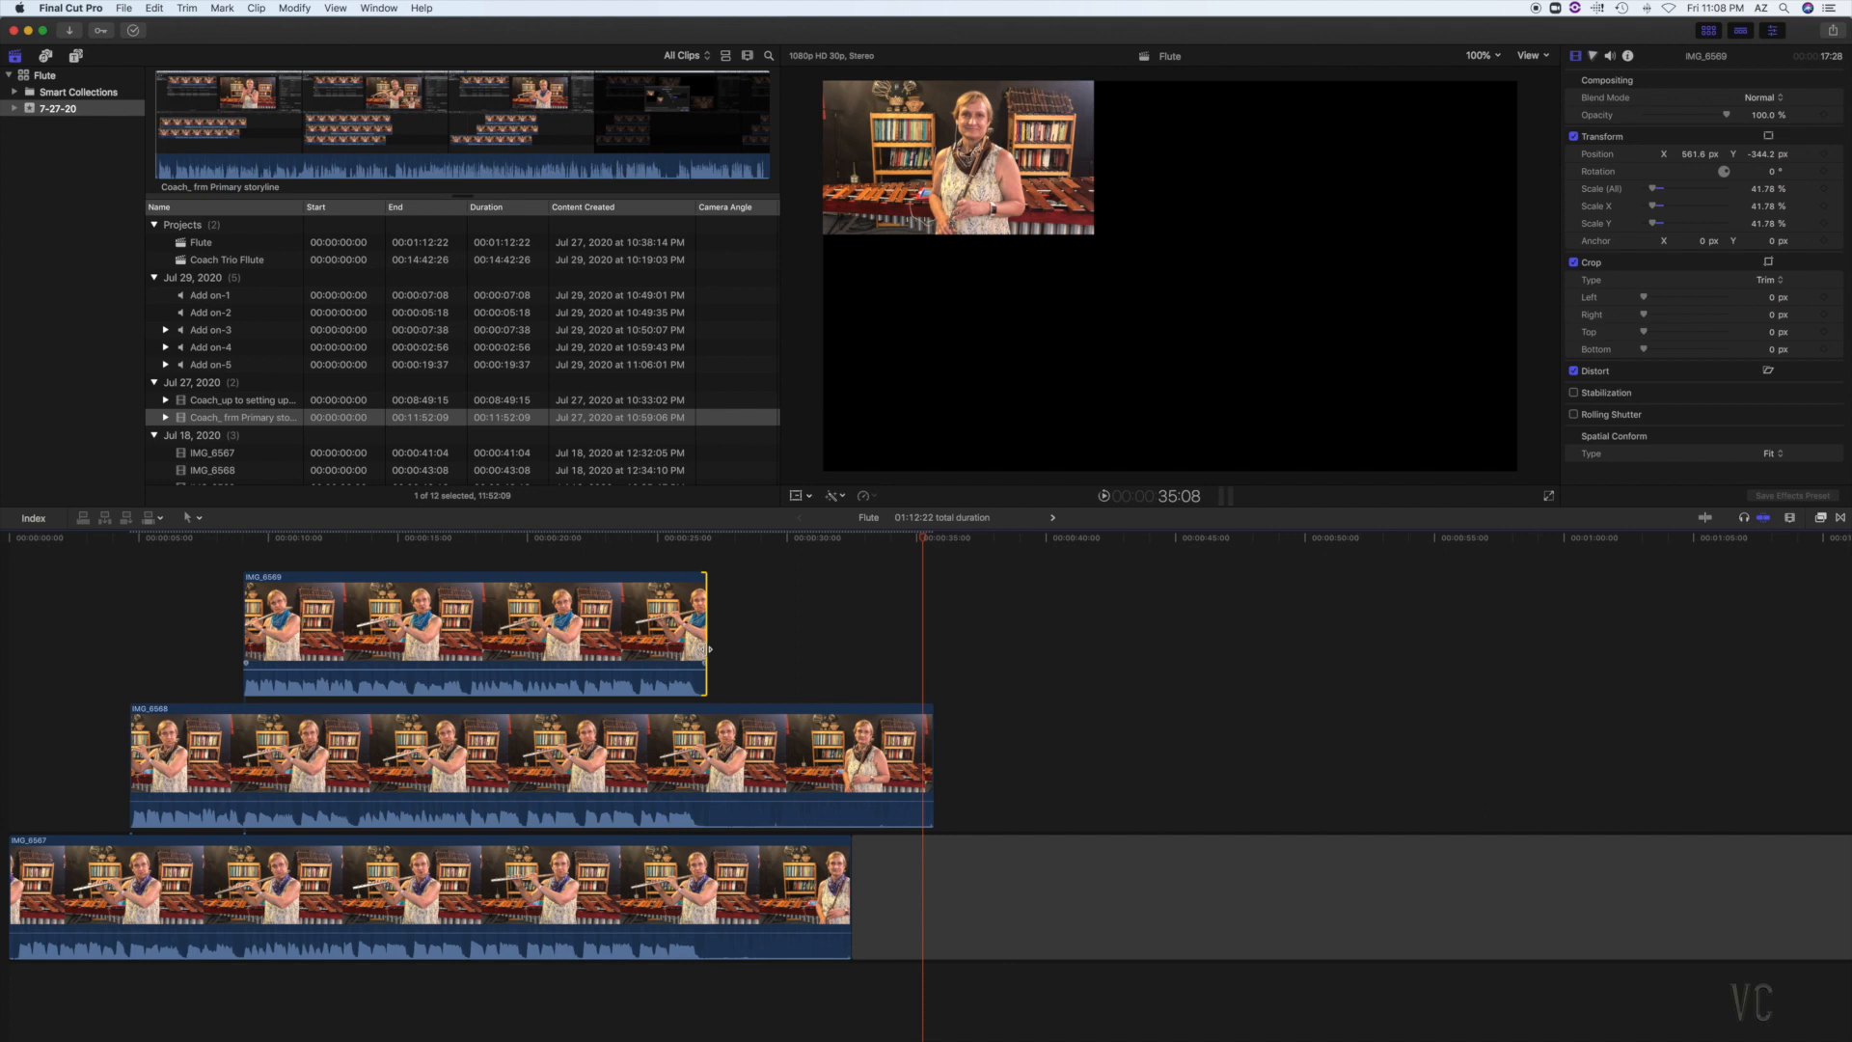
left_click(935, 742)
left_click_drag(932, 740, 706, 759)
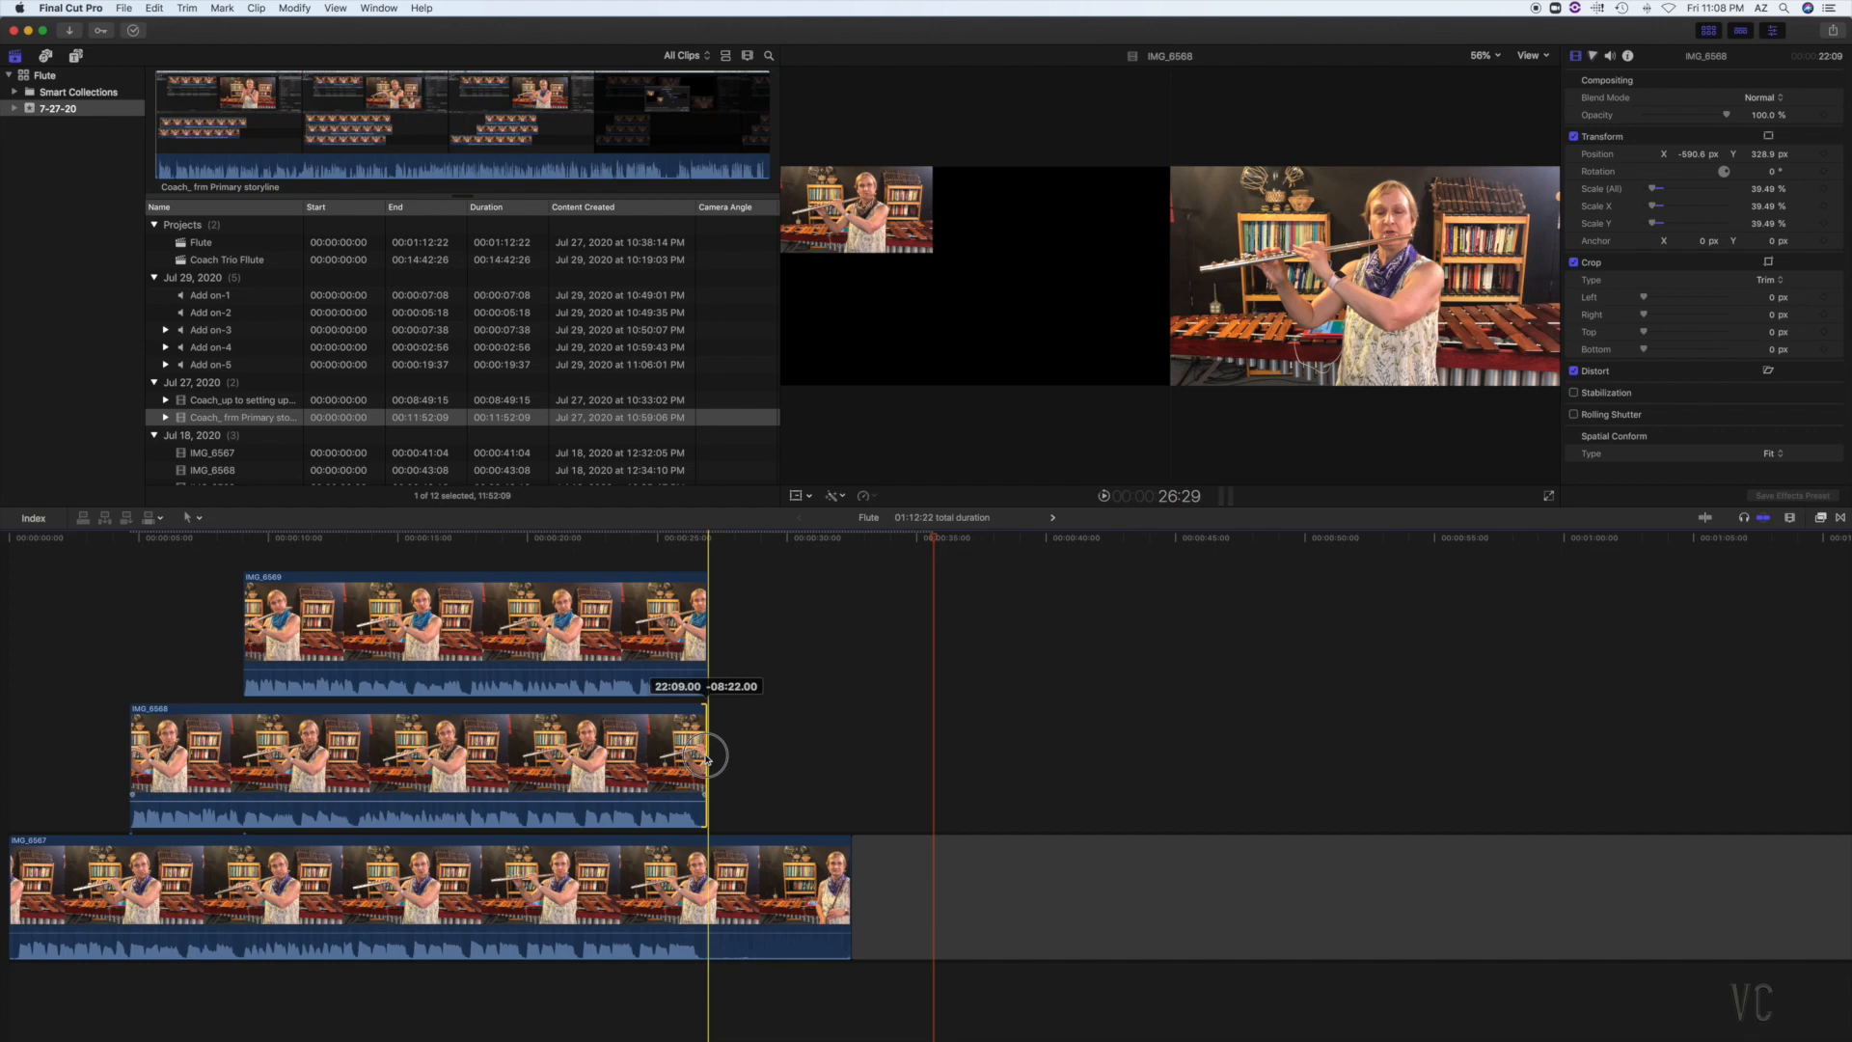
left_click_drag(707, 759, 706, 760)
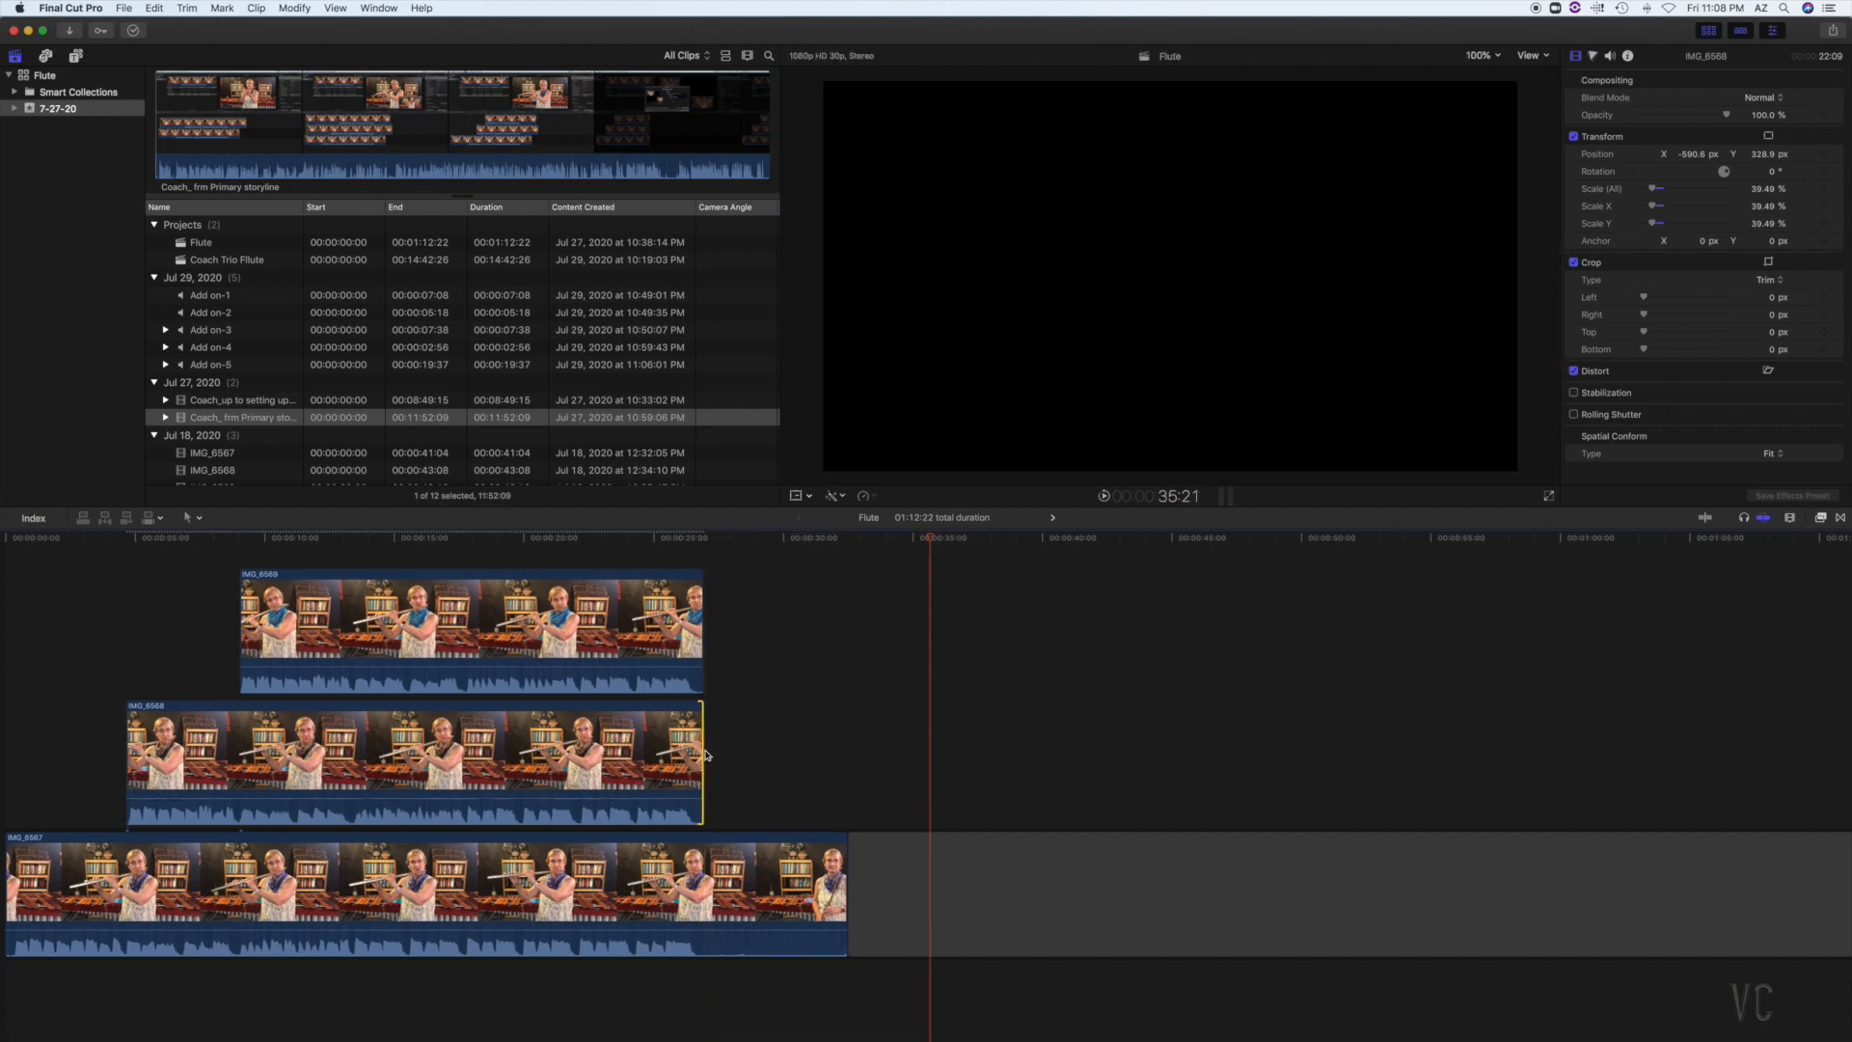
- Blade IMG_6567 at 26:28, in line with the ends of the two clips above, and delete the portion after the cut
left_click(696, 542)
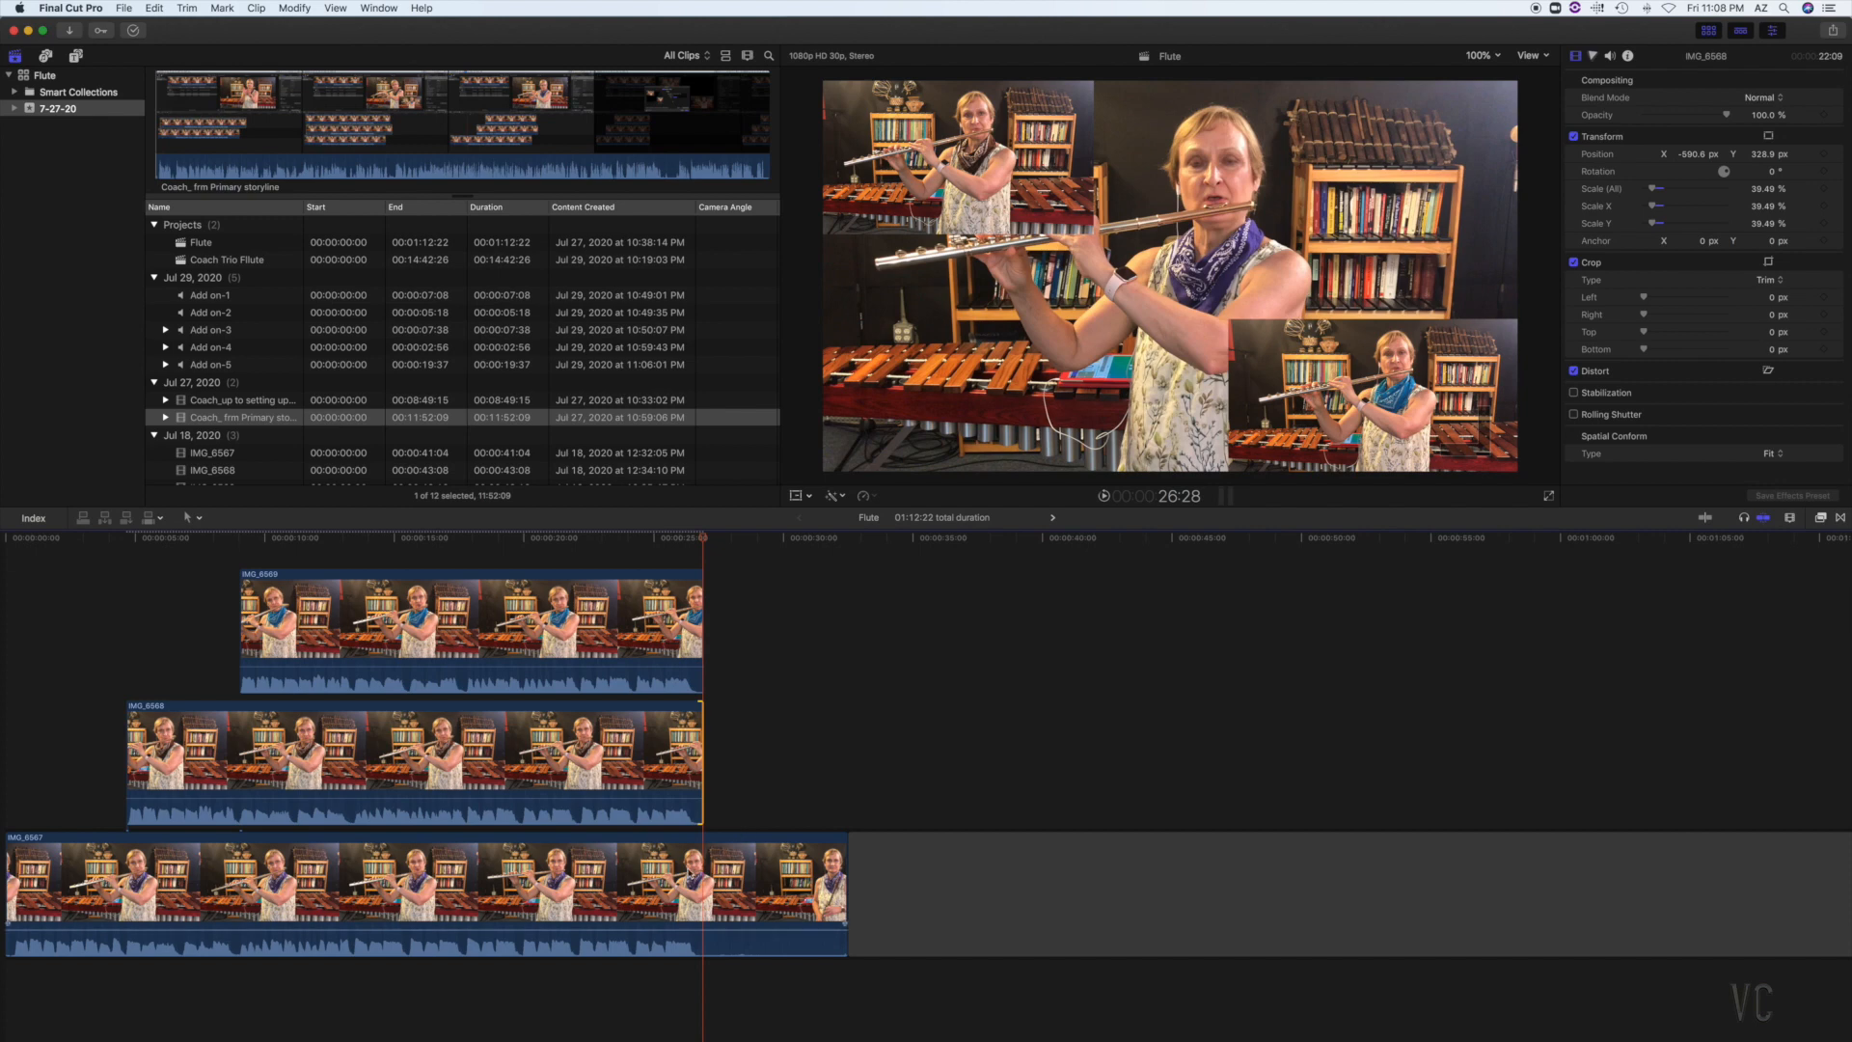
key("b")
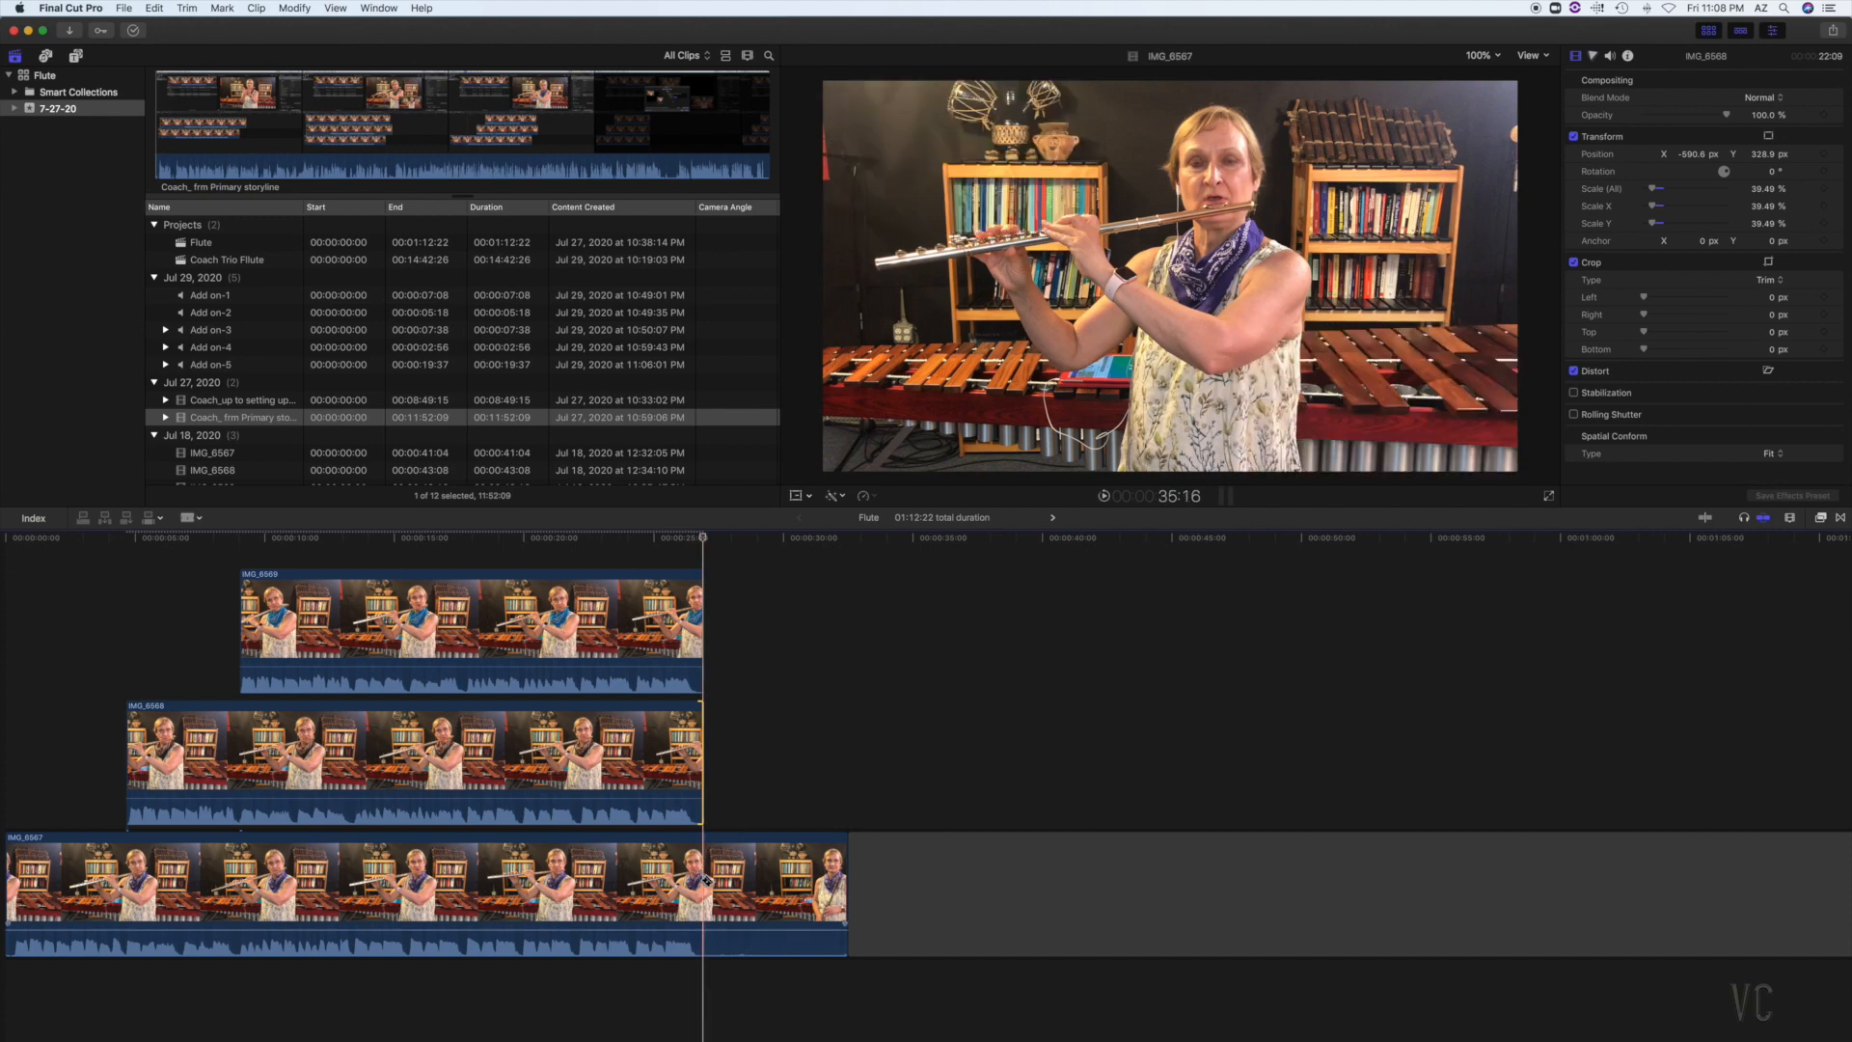
left_click(706, 881)
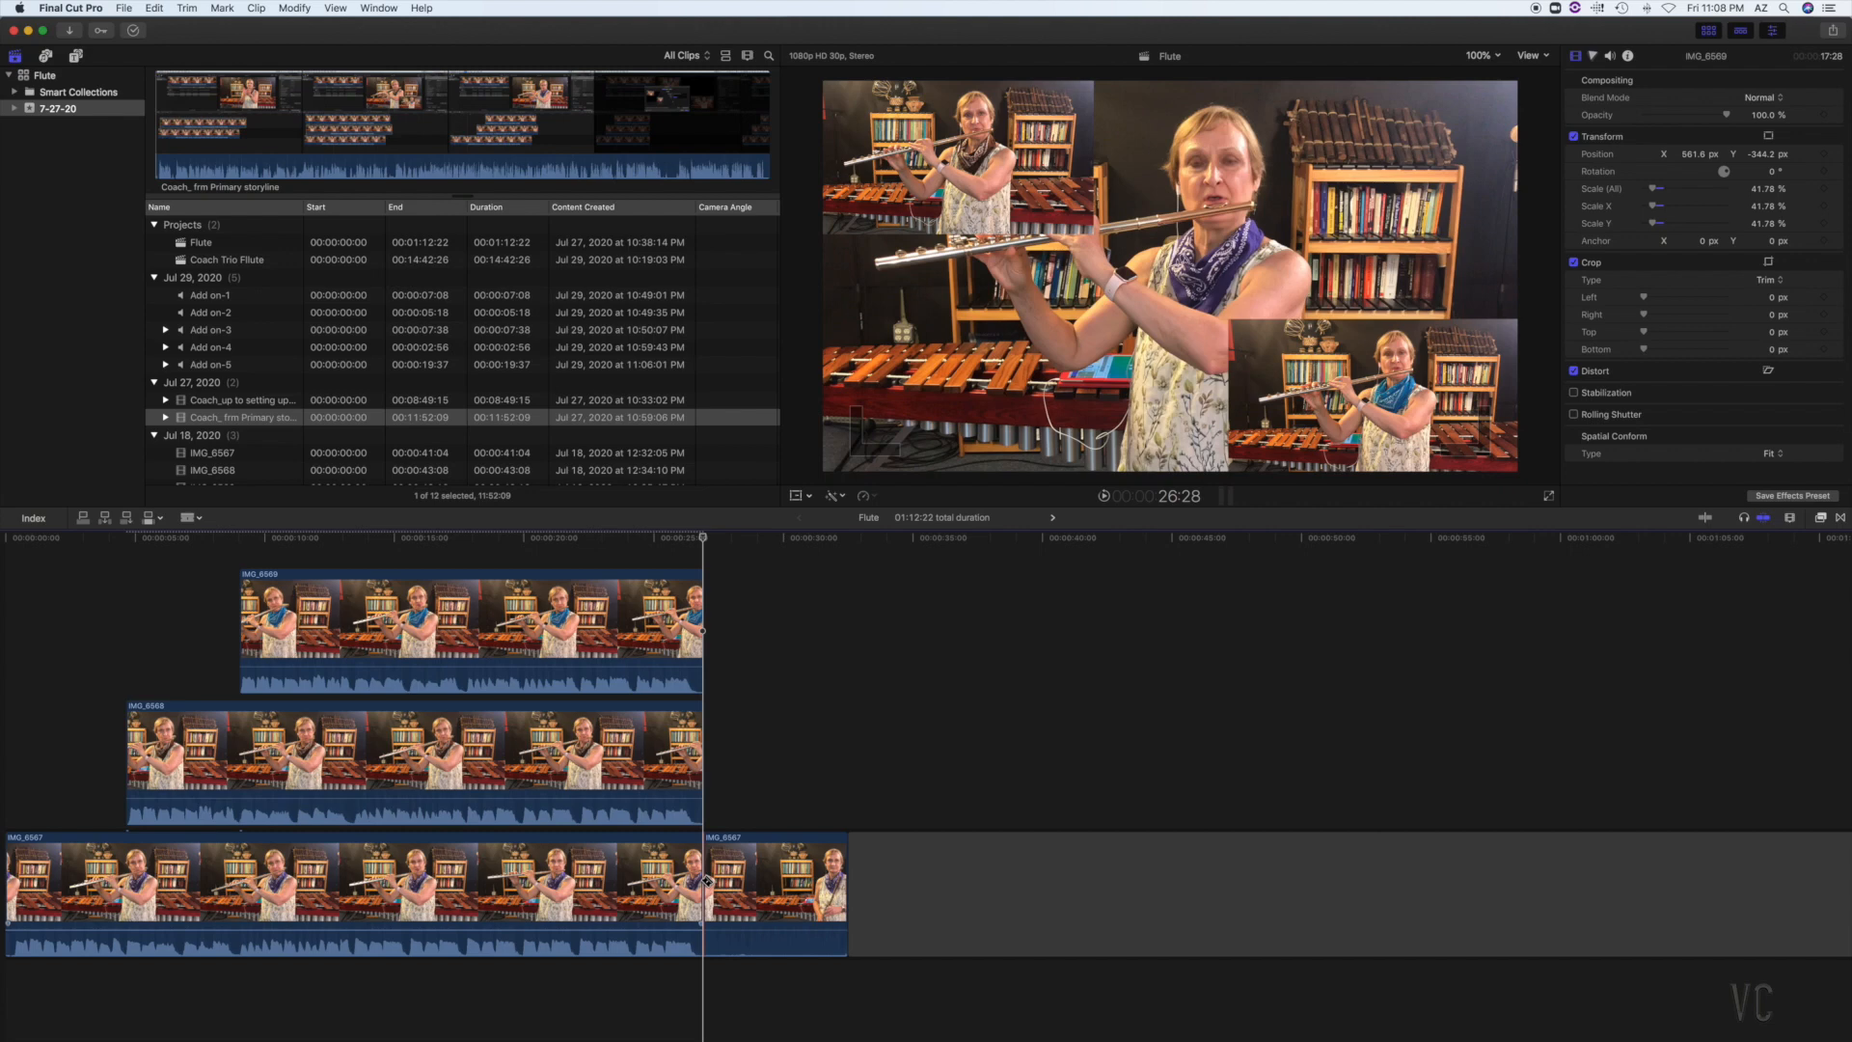
key("a")
left_click(759, 892)
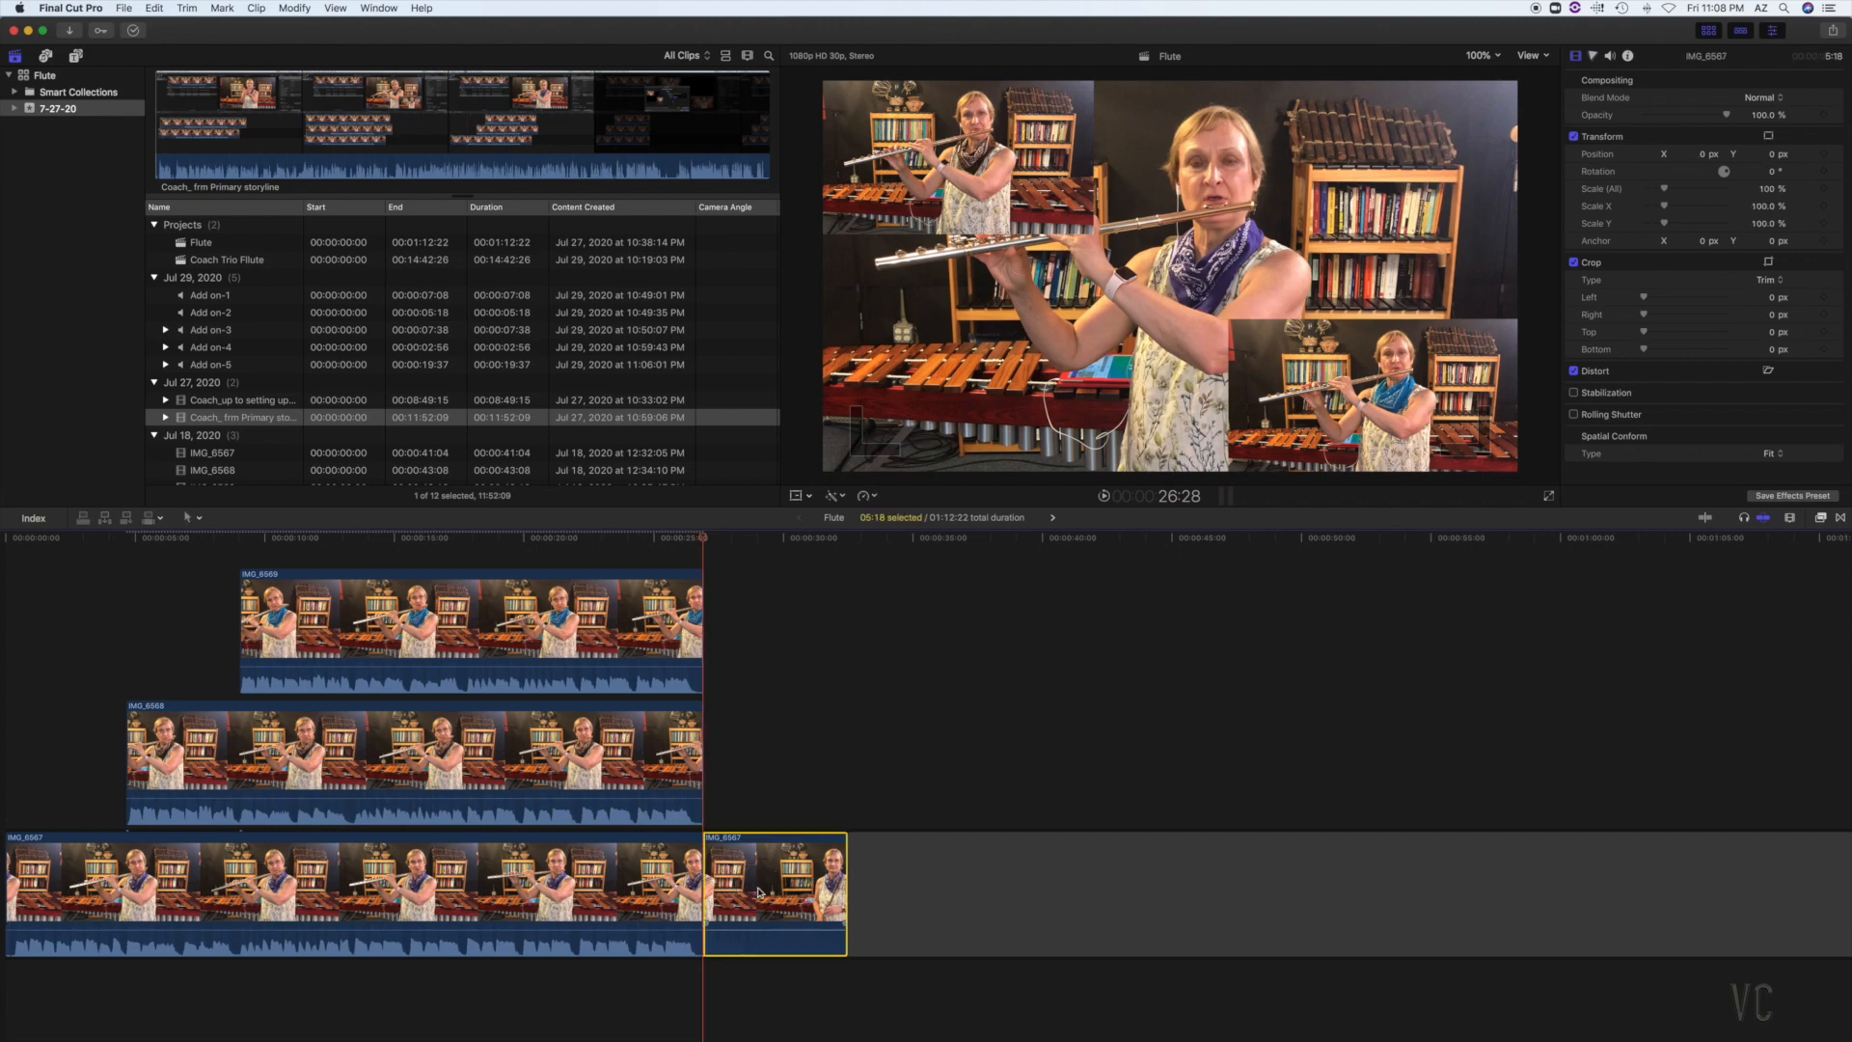
key("Delete")
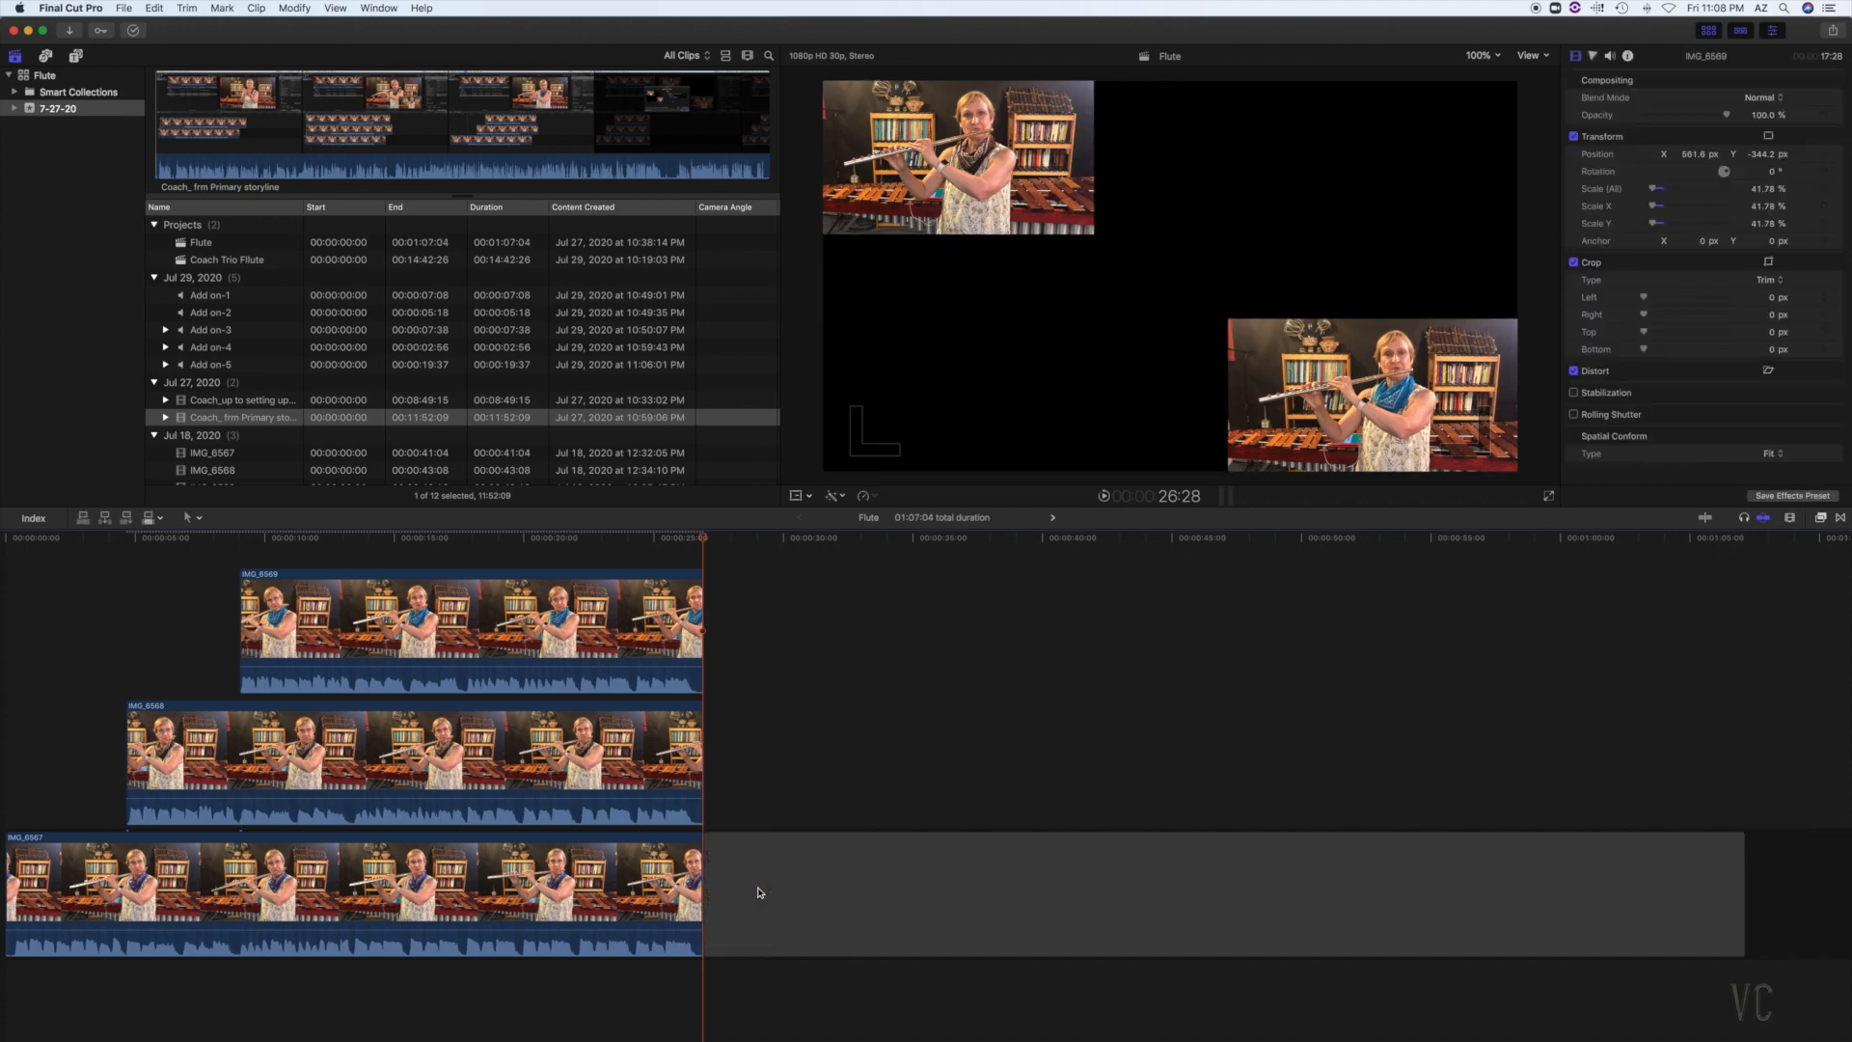
- Fine-tune the end of IMG_6567 frame by frame in both directions, settling on a clip duration of 26:29
left_click(701, 887)
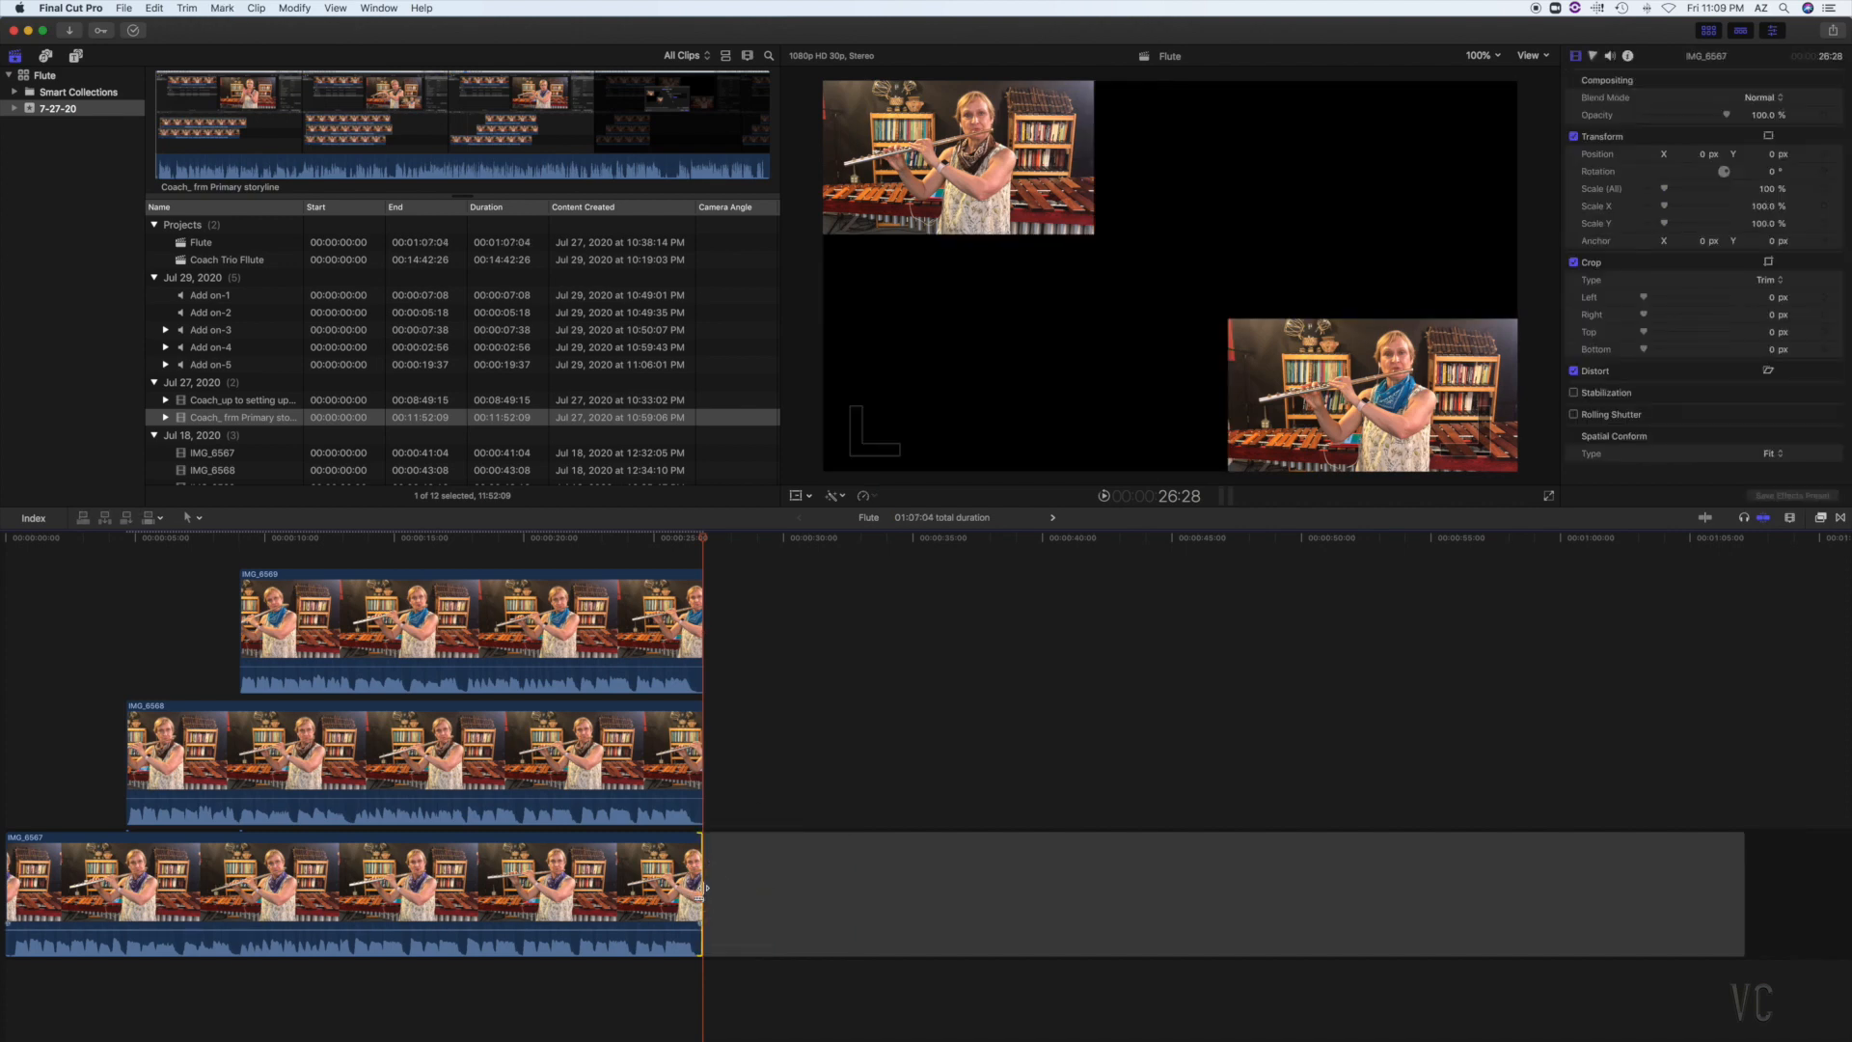
key("period")
key("period")
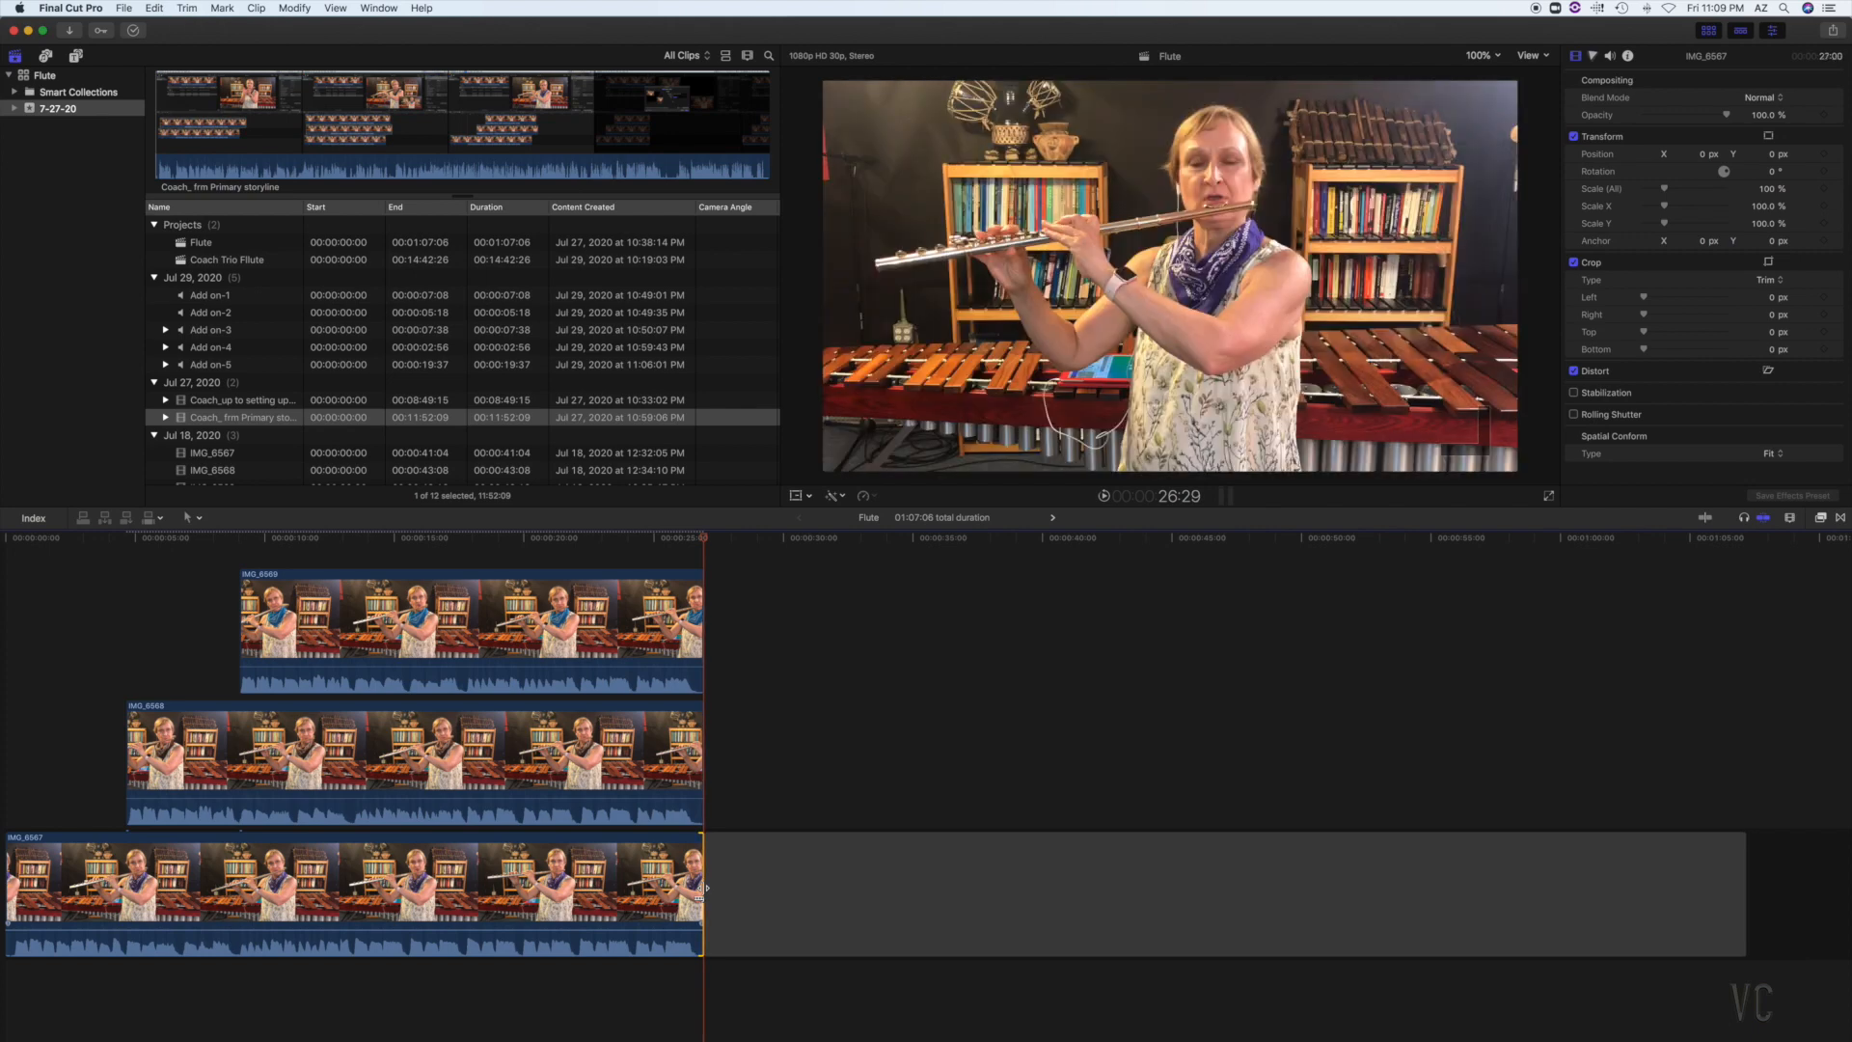
key("comma")
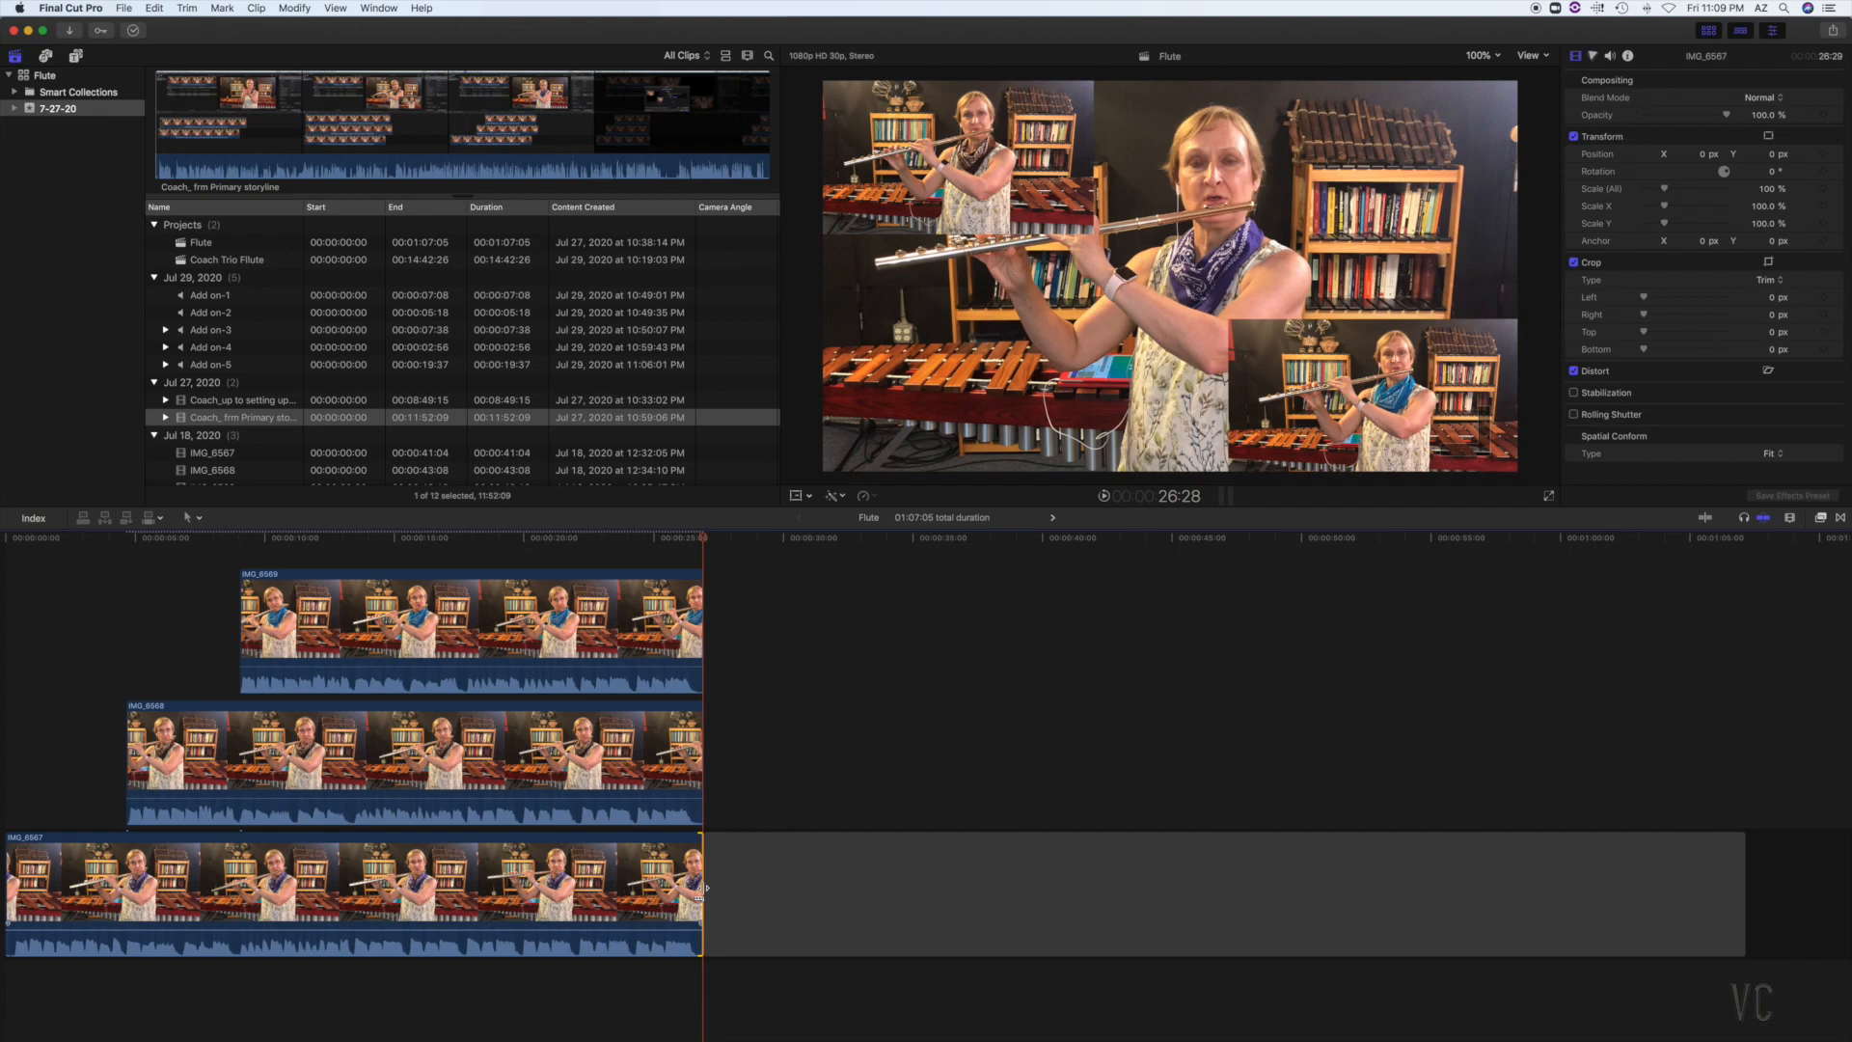
key("period")
key("period")
key("period")
key("period")
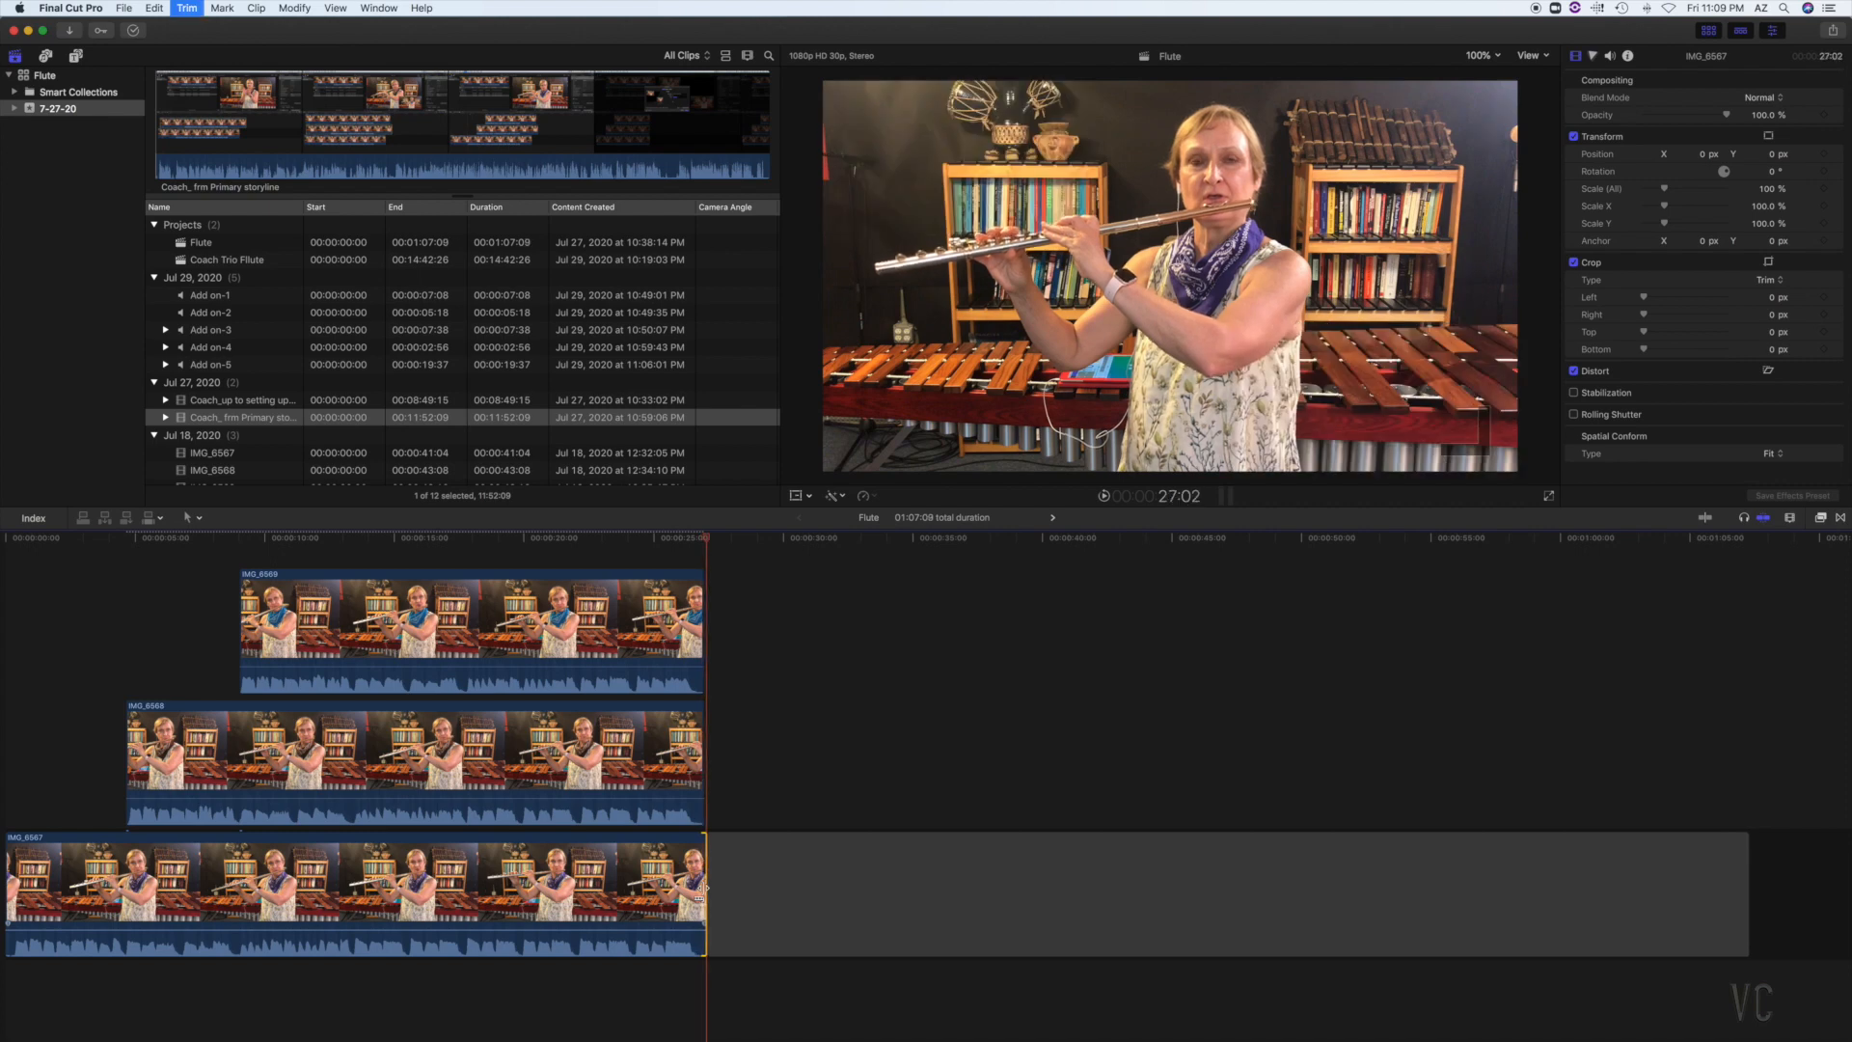
key("period")
key("period")
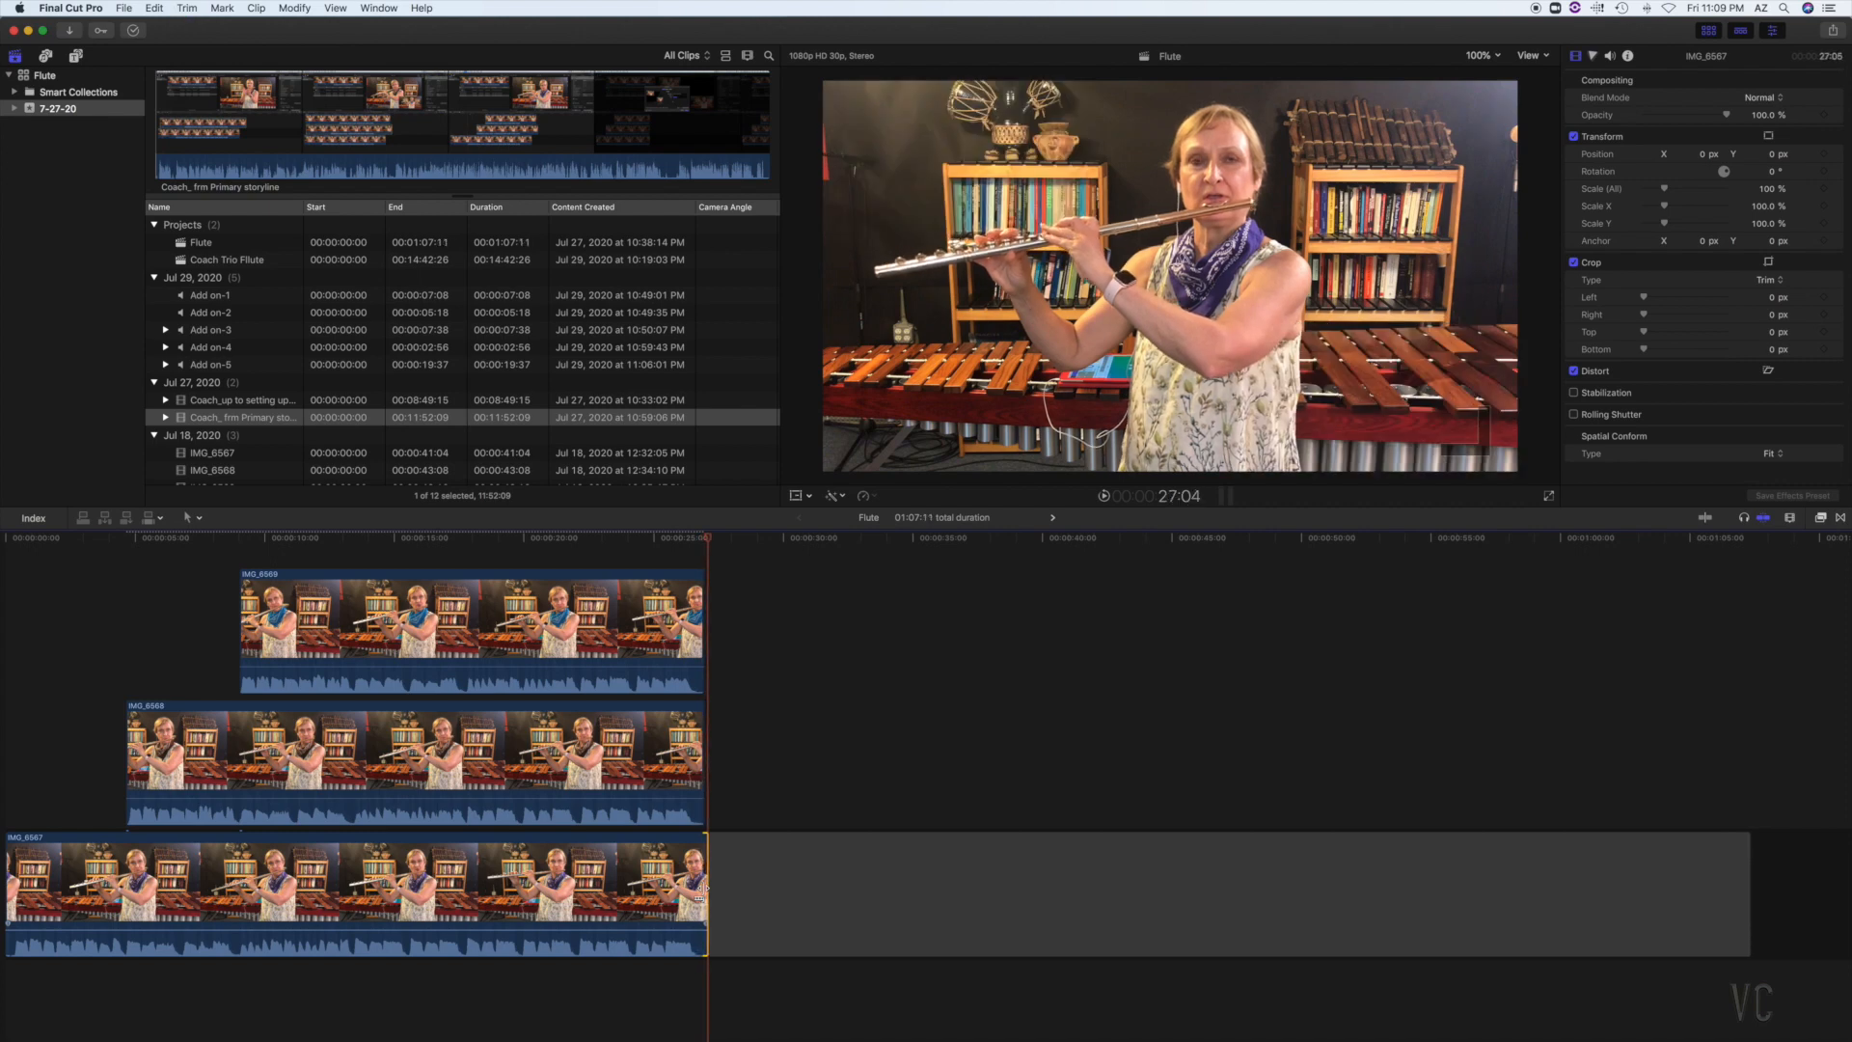
key("comma")
key("comma")
key("comma")
key("comma")
key("comma")
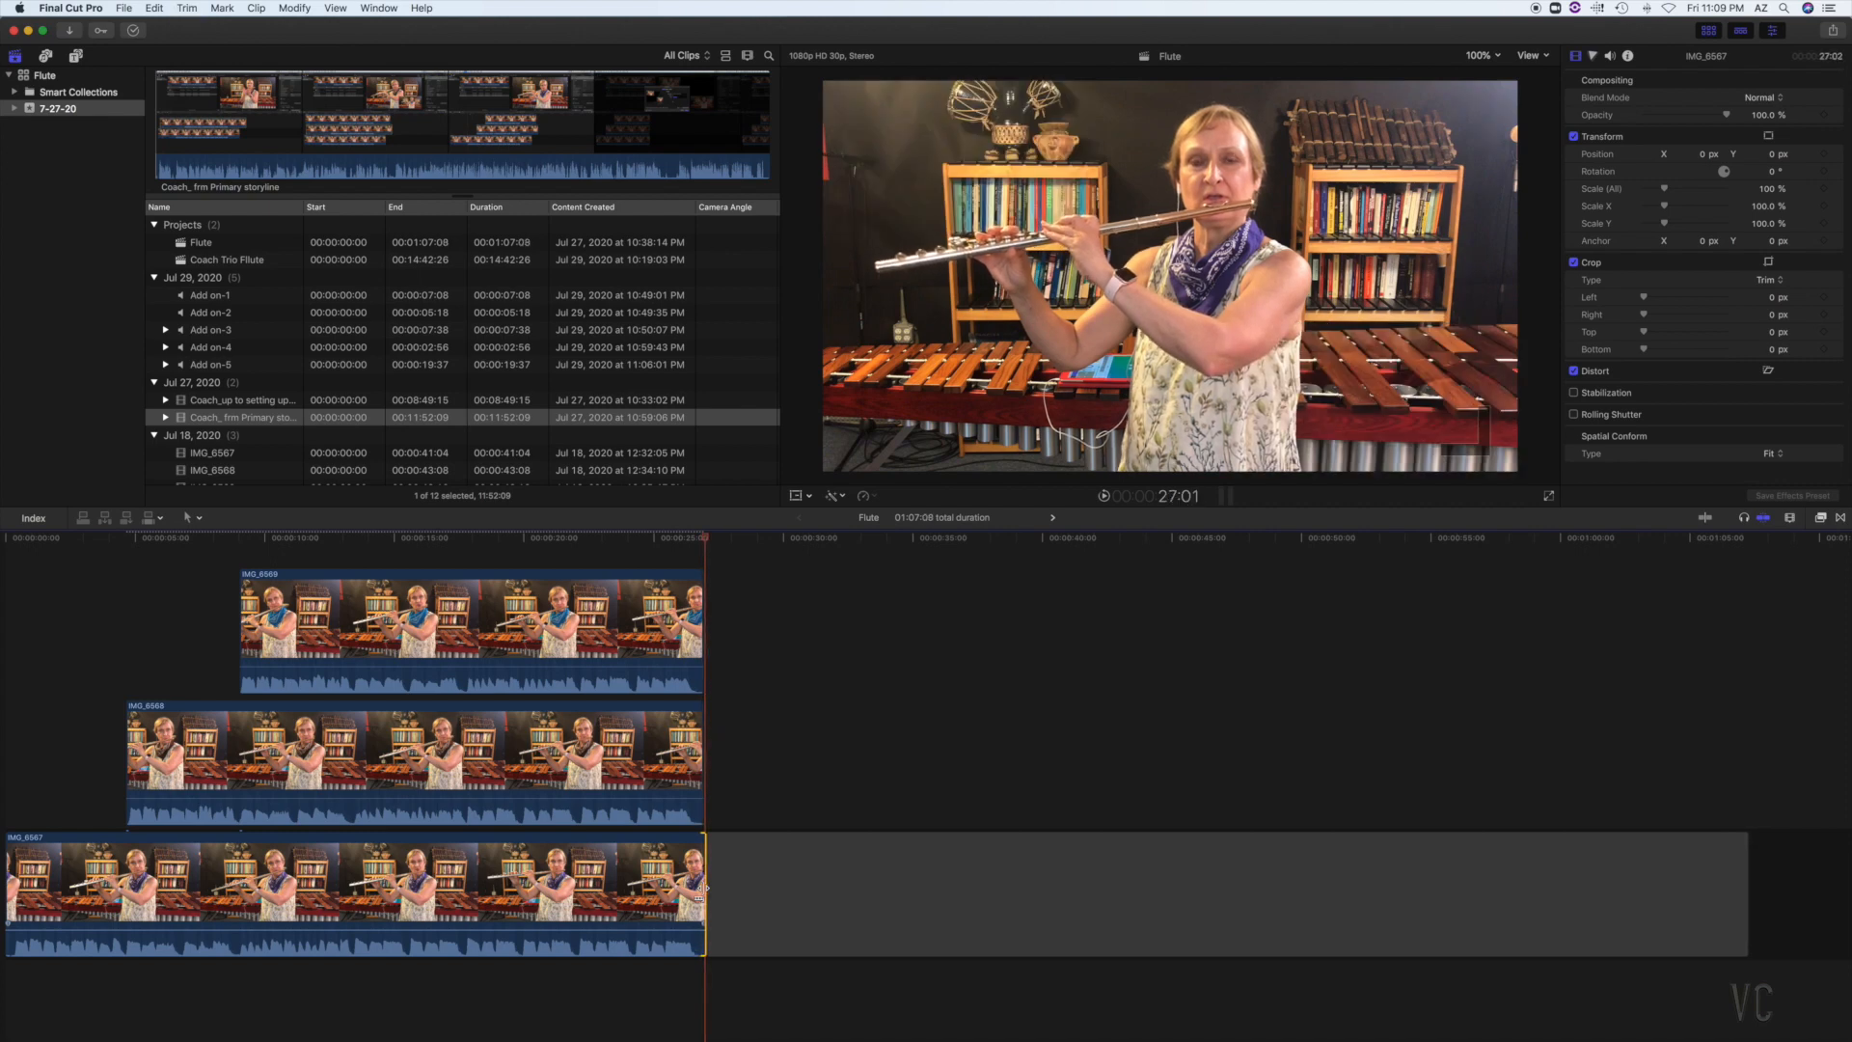
key("comma")
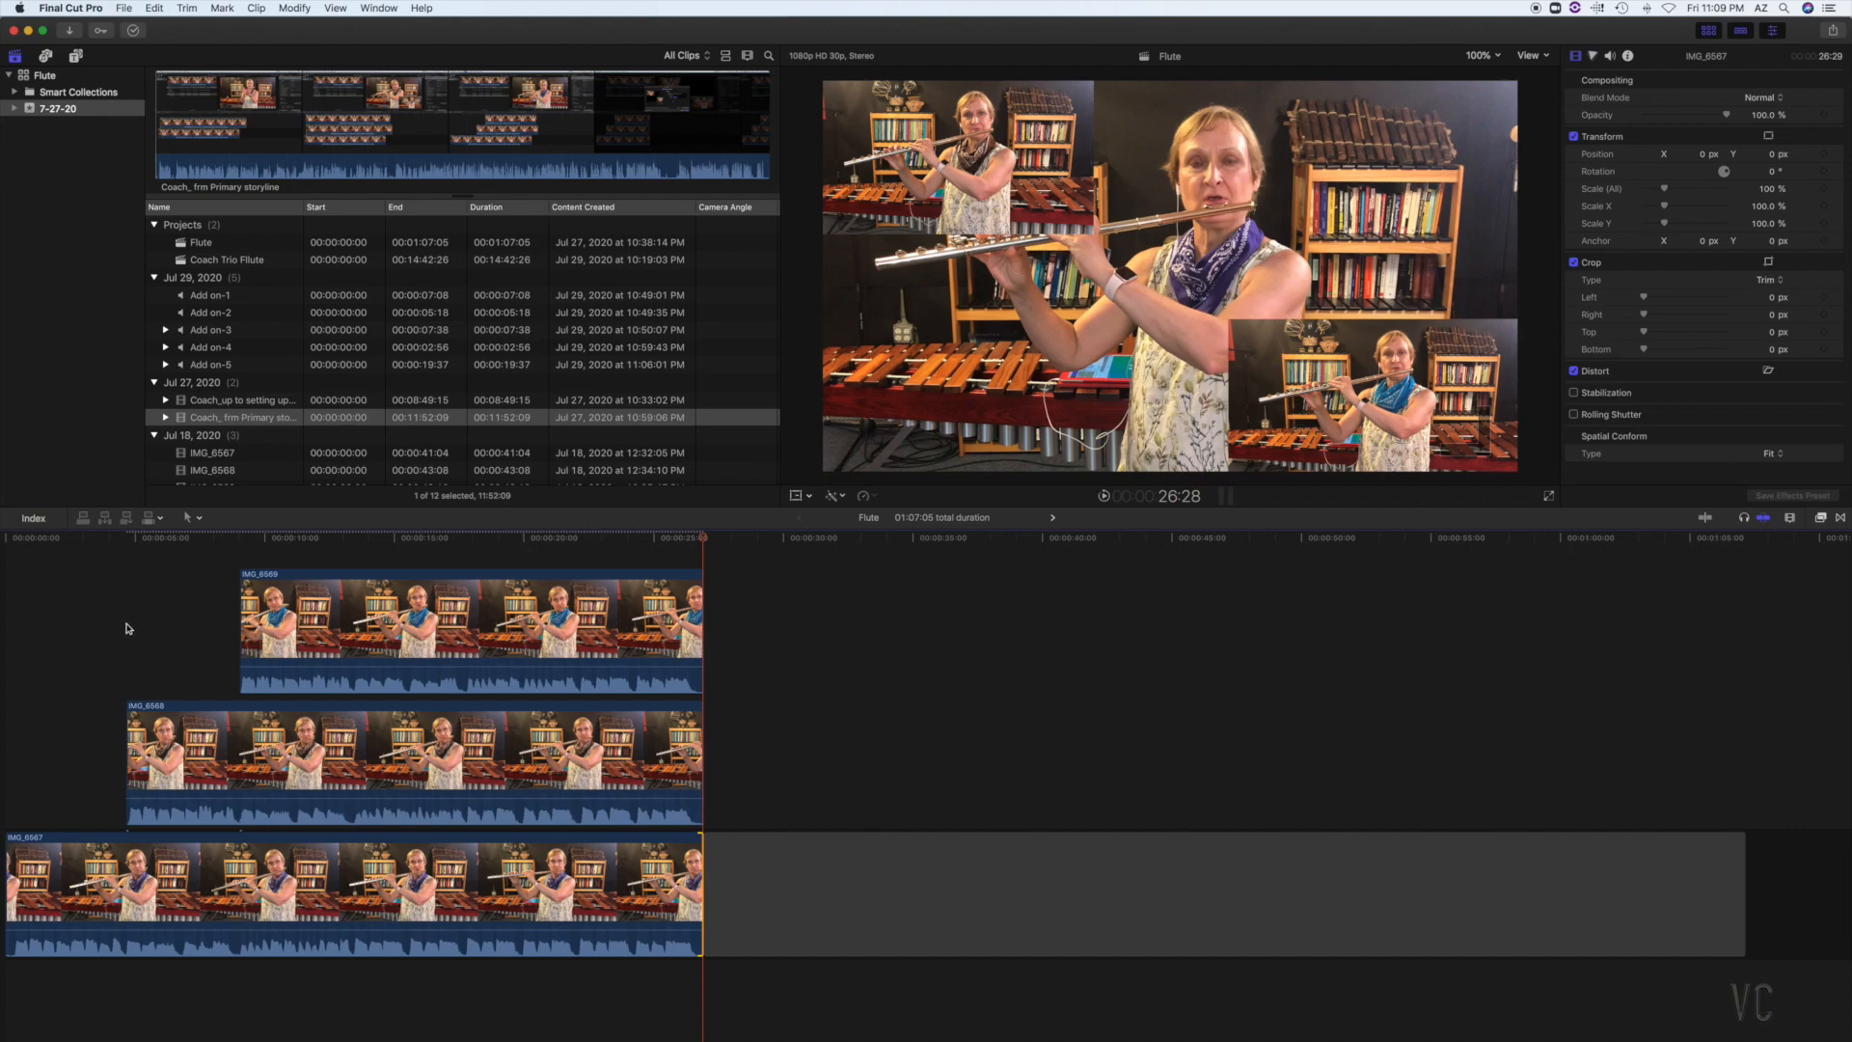
- Open the Master File export settings for the Flute project, review the video information, and cancel the export
scroll(902, 634, "left", 1)
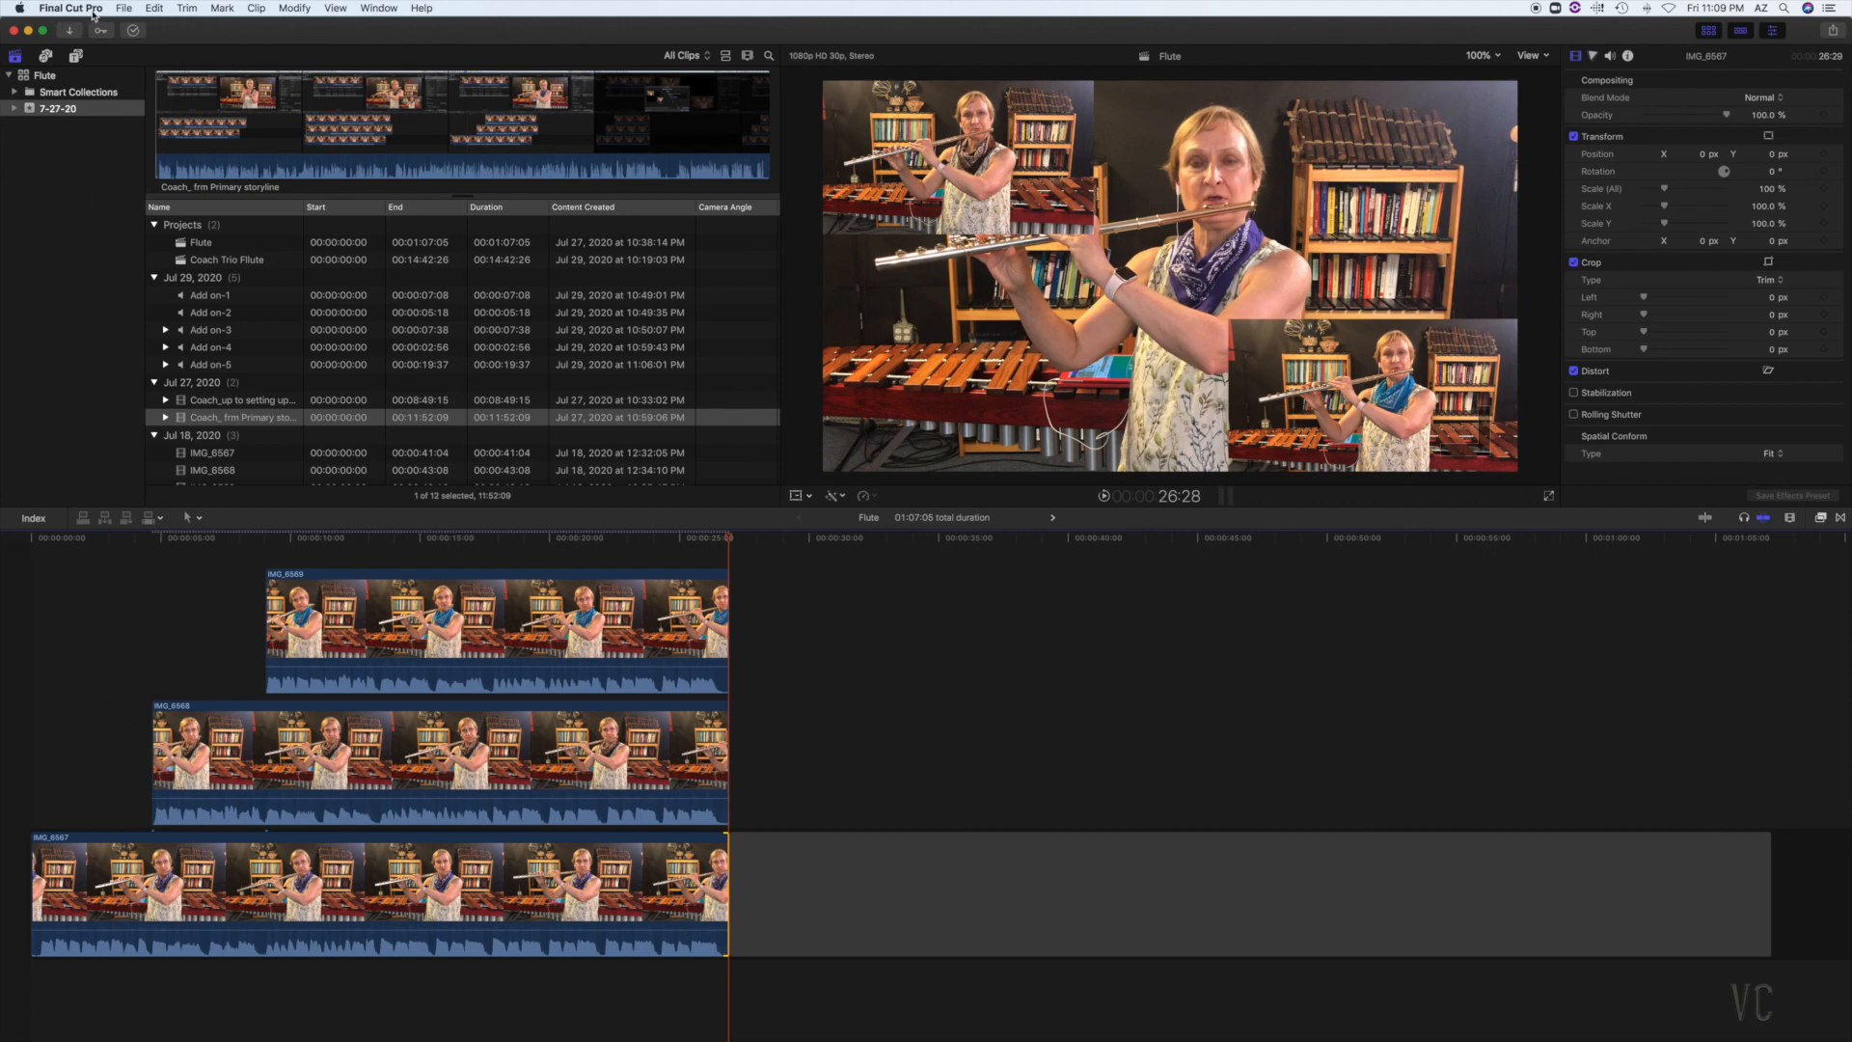
left_click(121, 8)
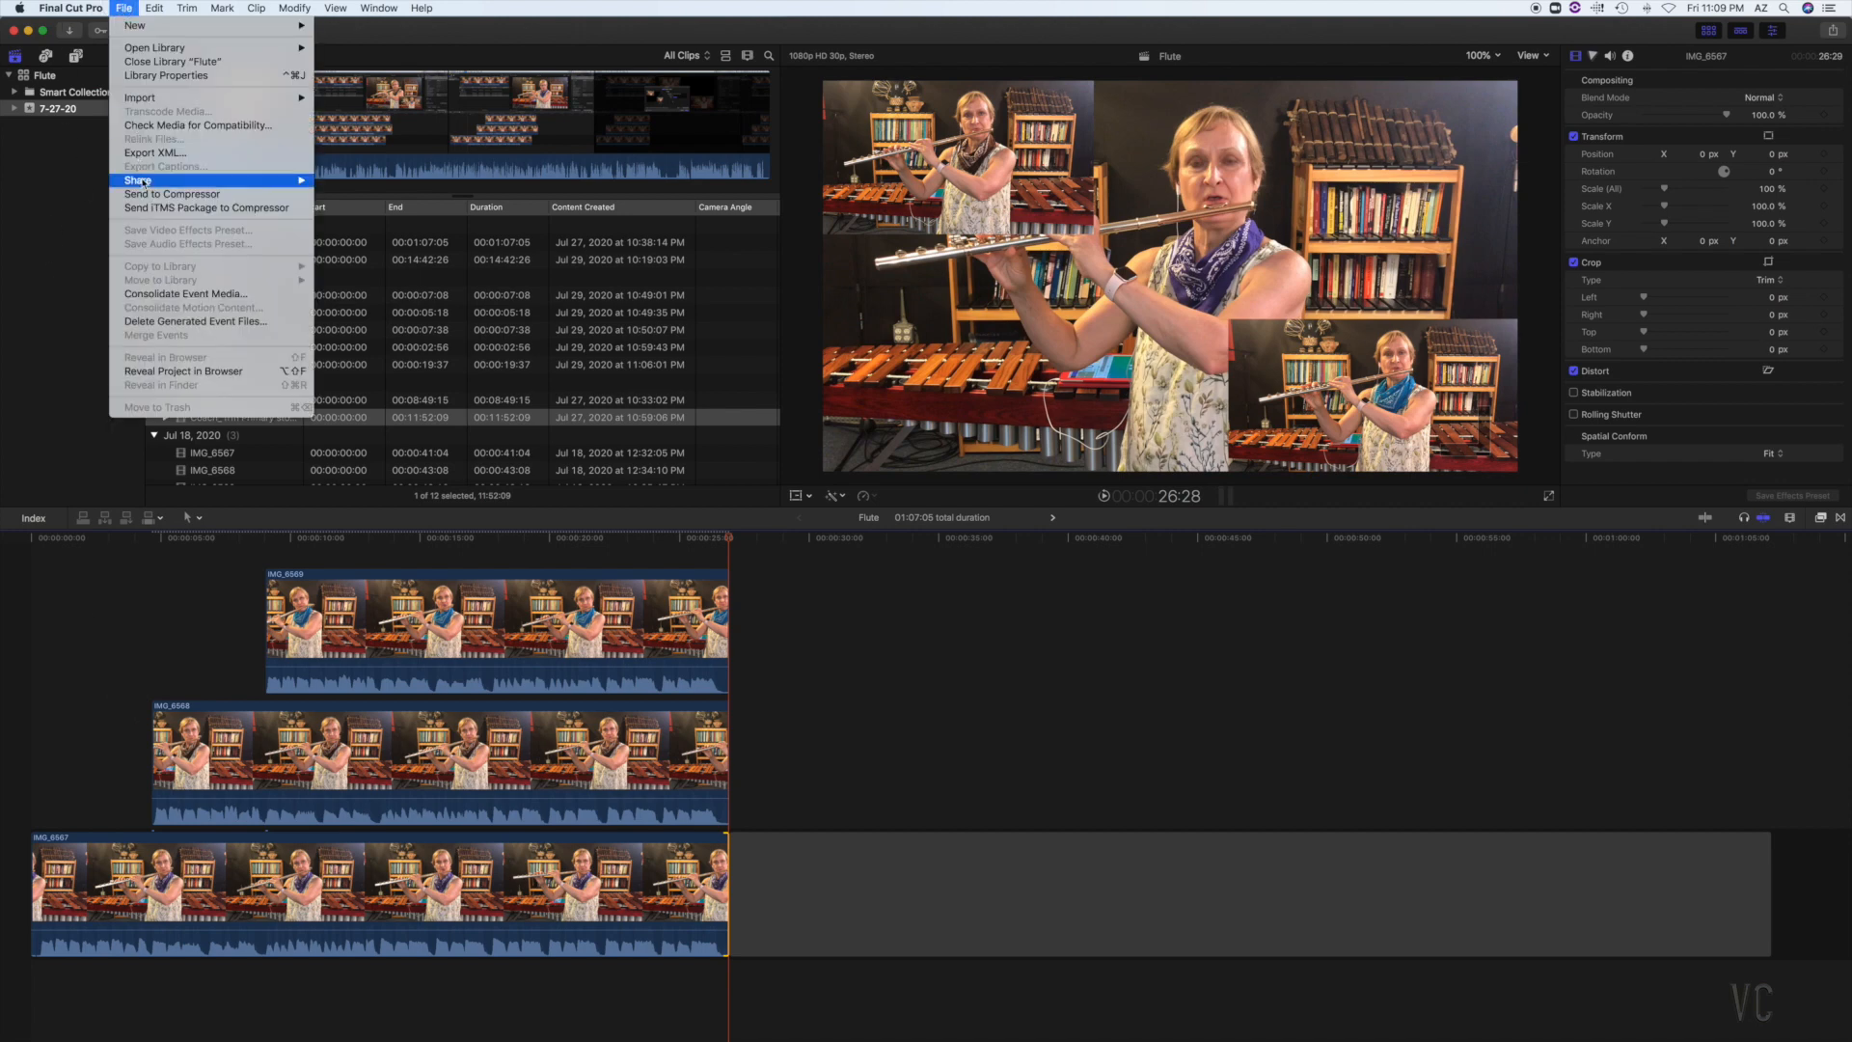
mouse_move(142, 182)
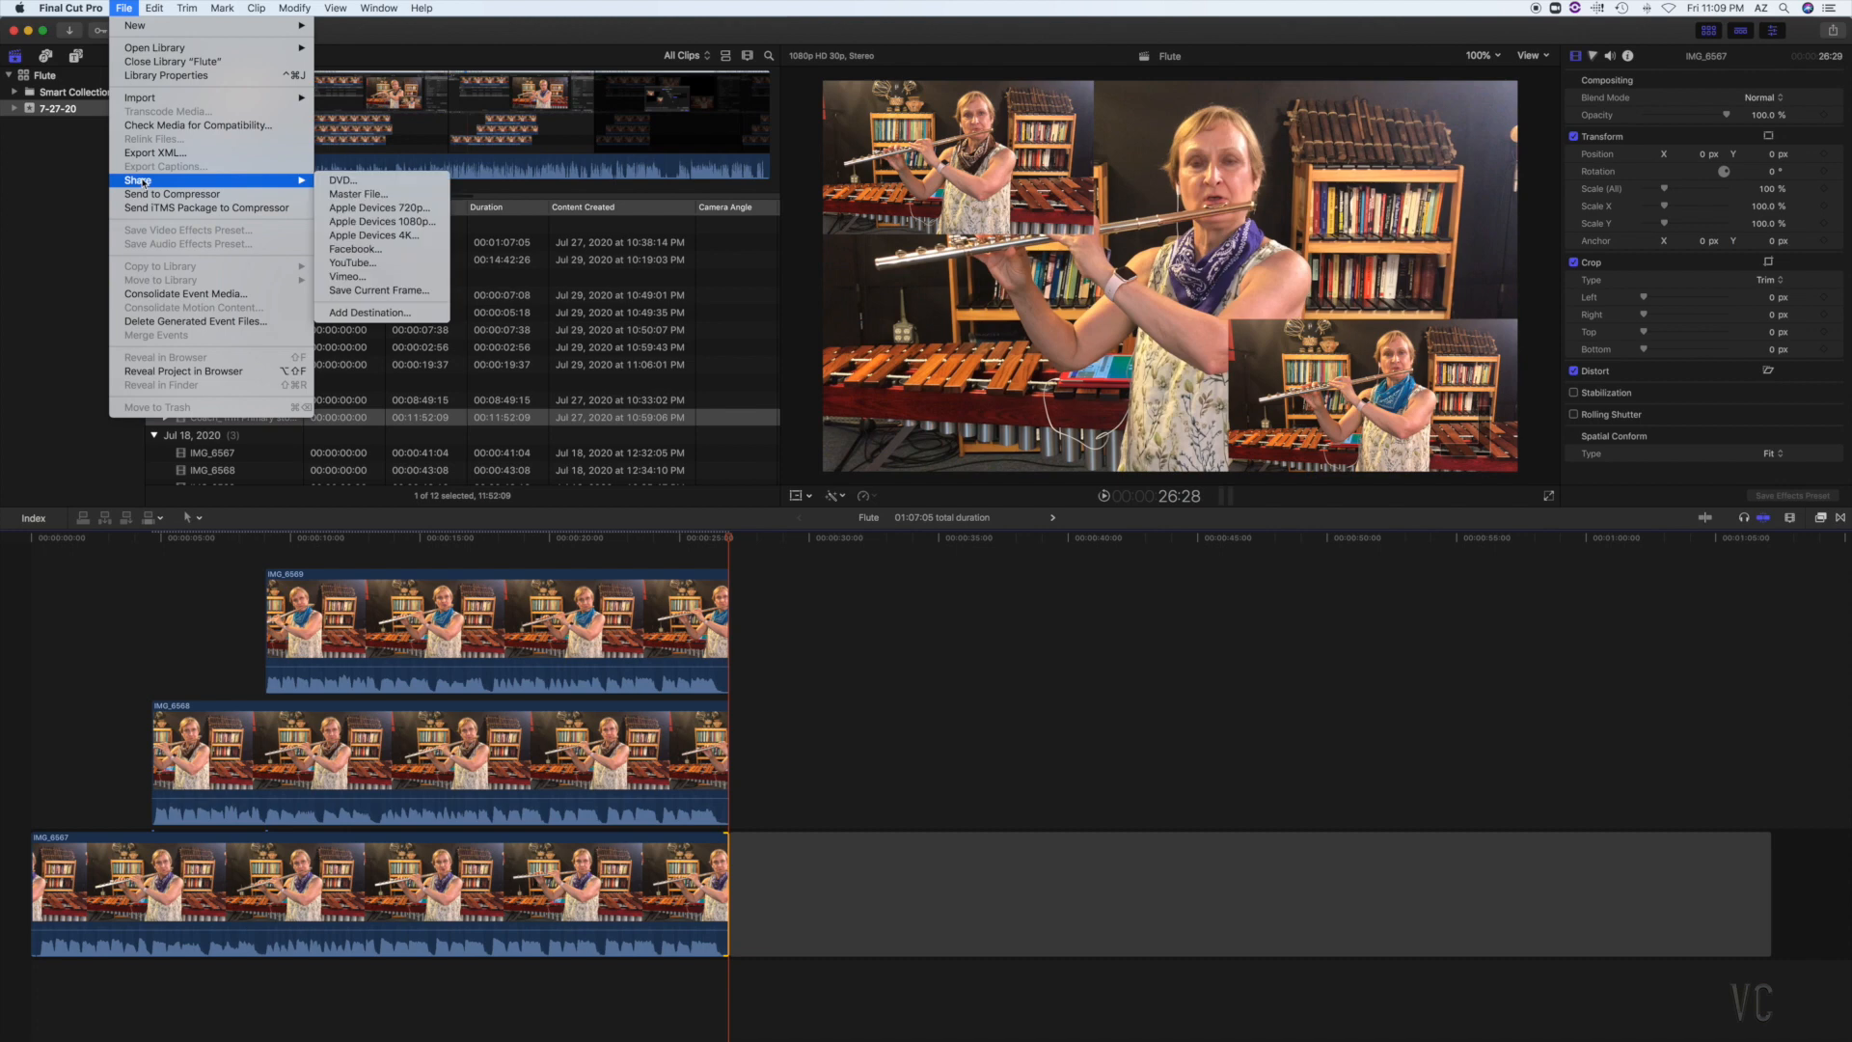
left_click(353, 196)
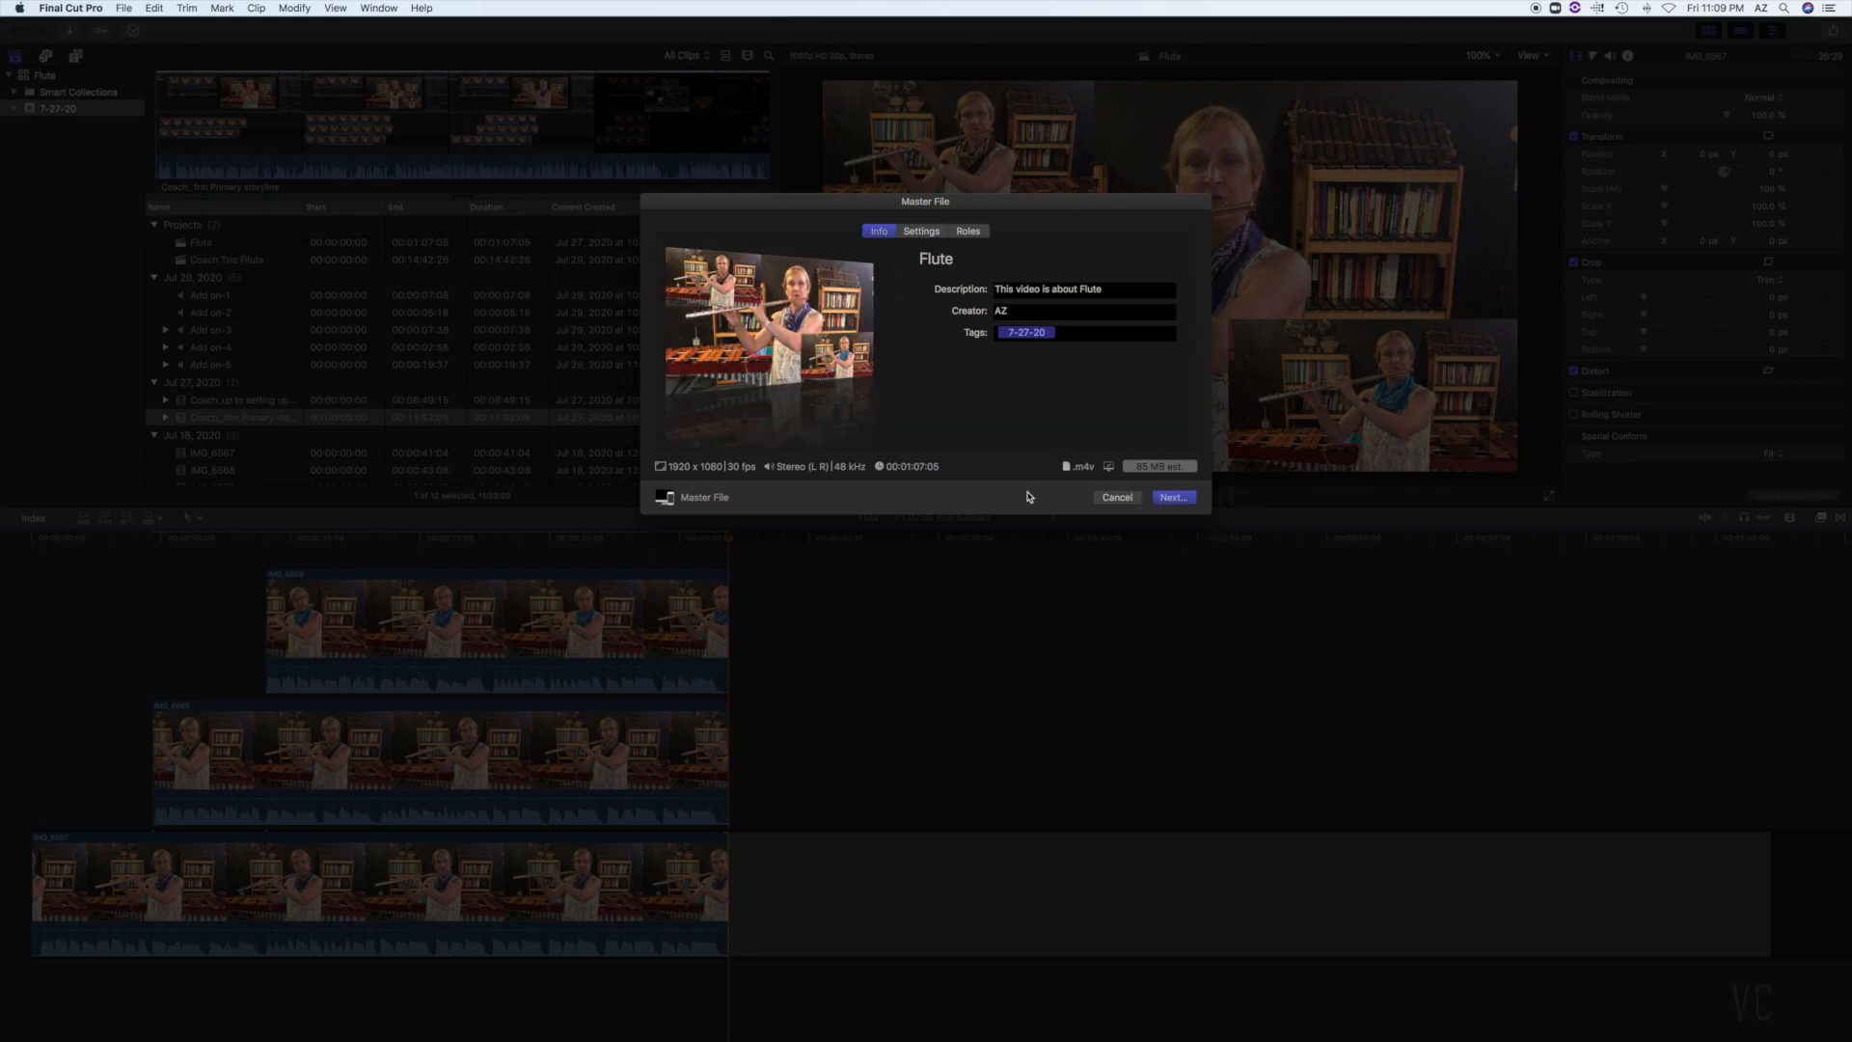
left_click(1115, 500)
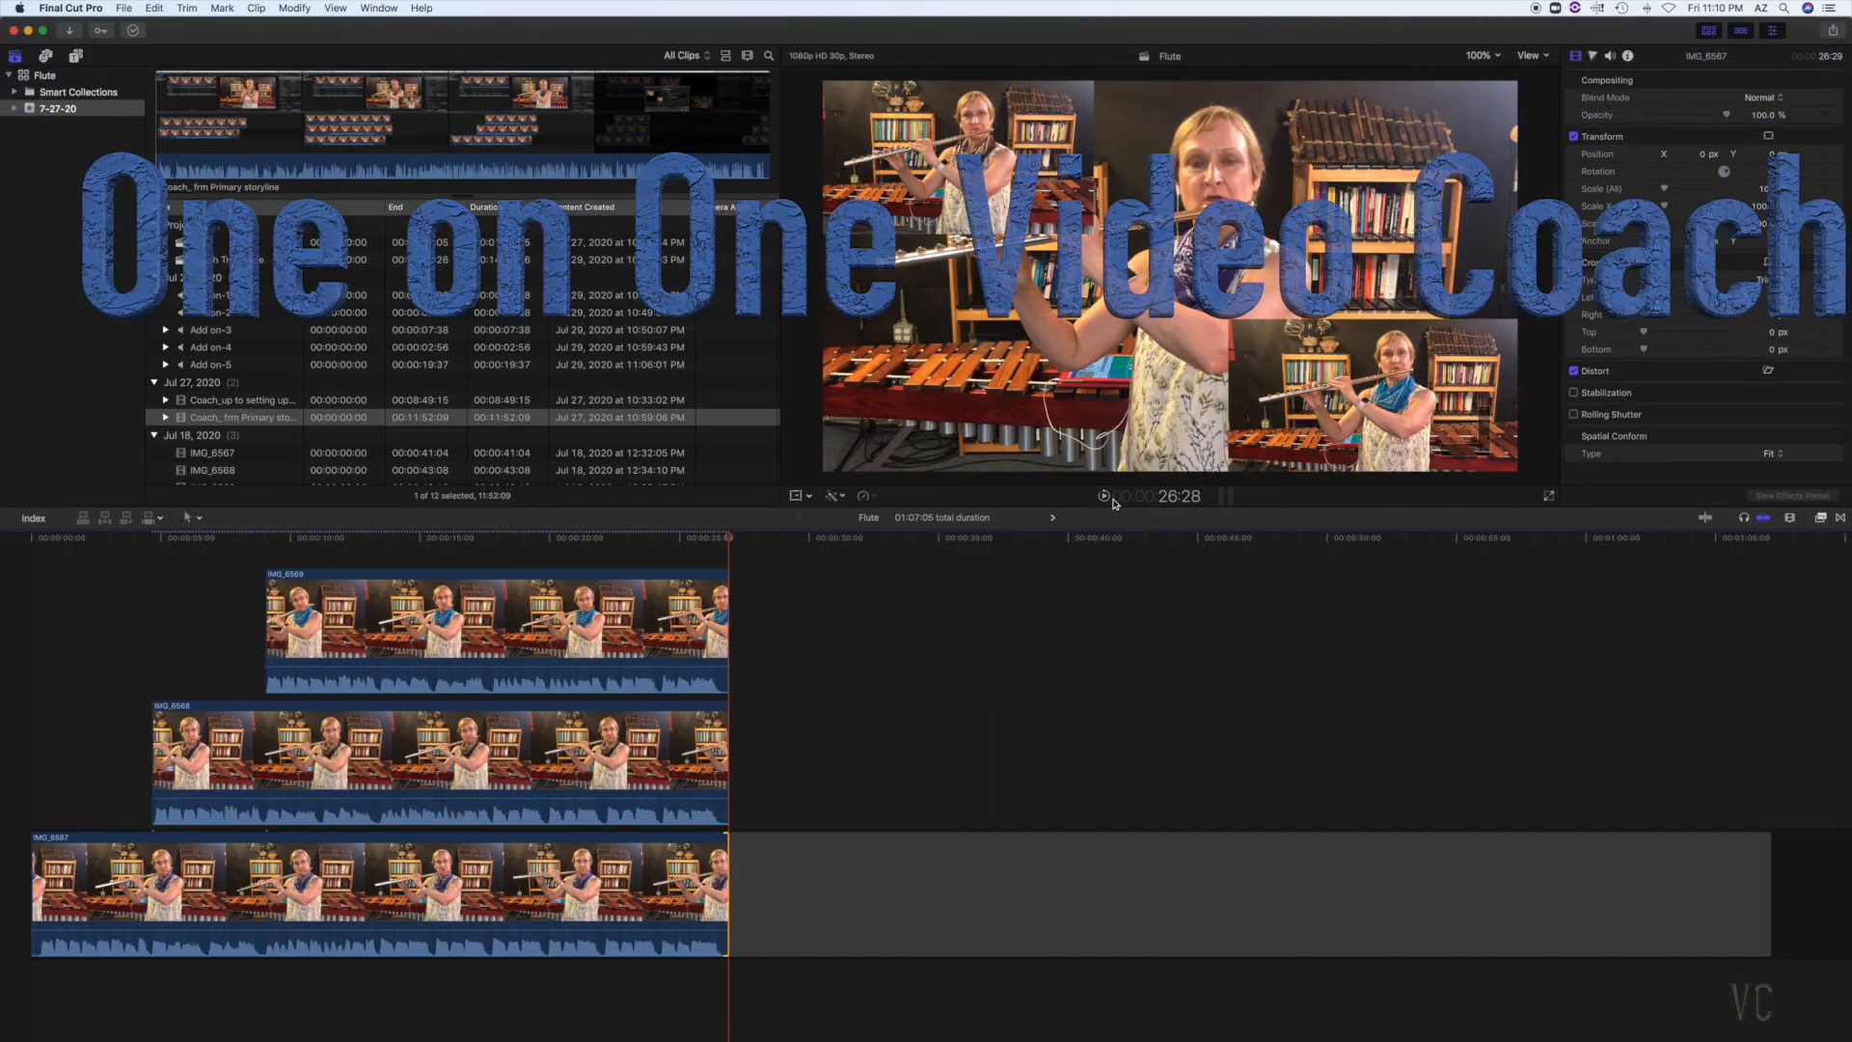